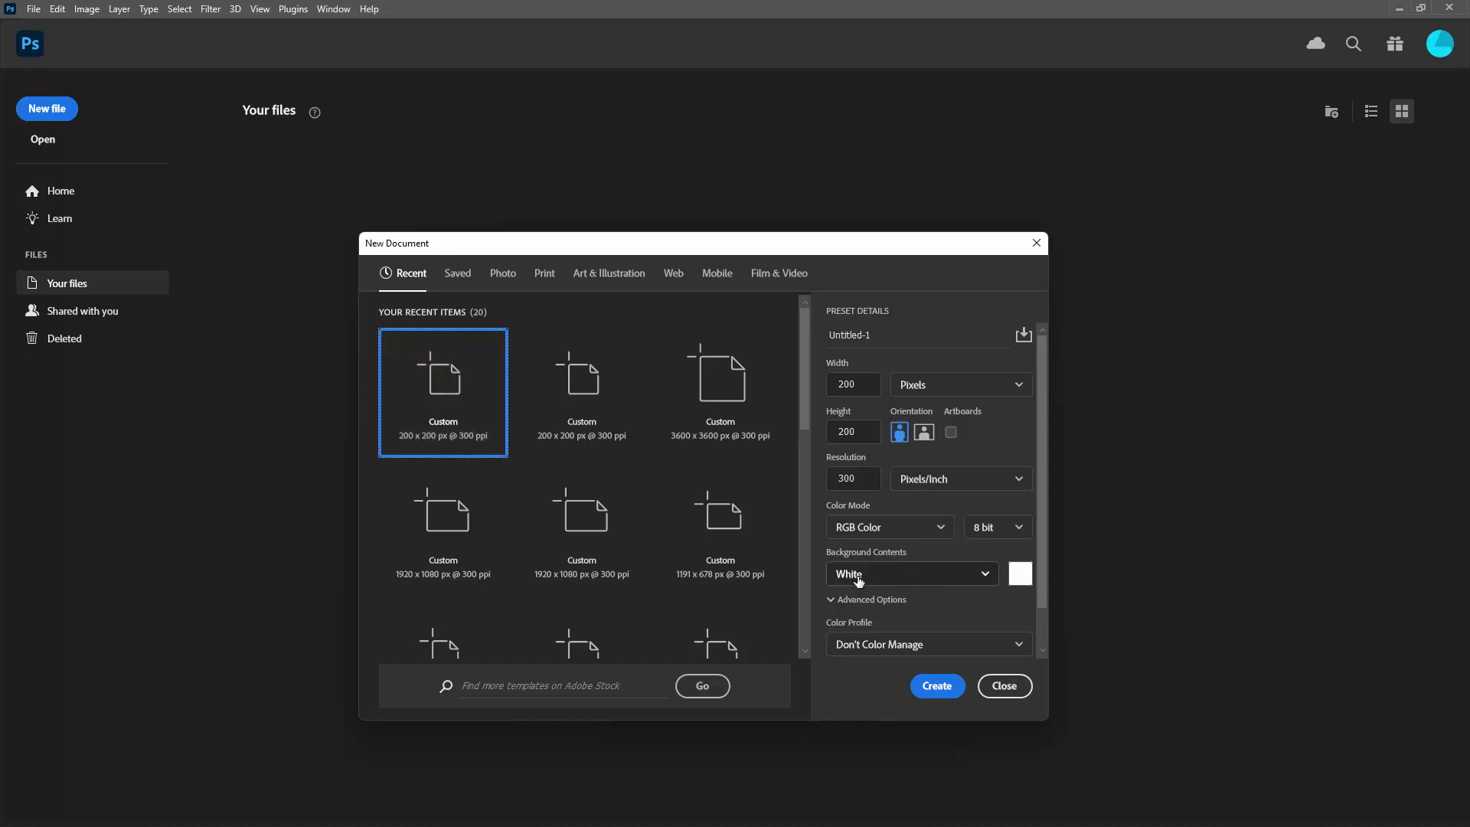
# Step: Create a 200 x 200 px RGB document at 300 pixels/inch with a white background and fit it to the window
pyautogui.click(937, 687)
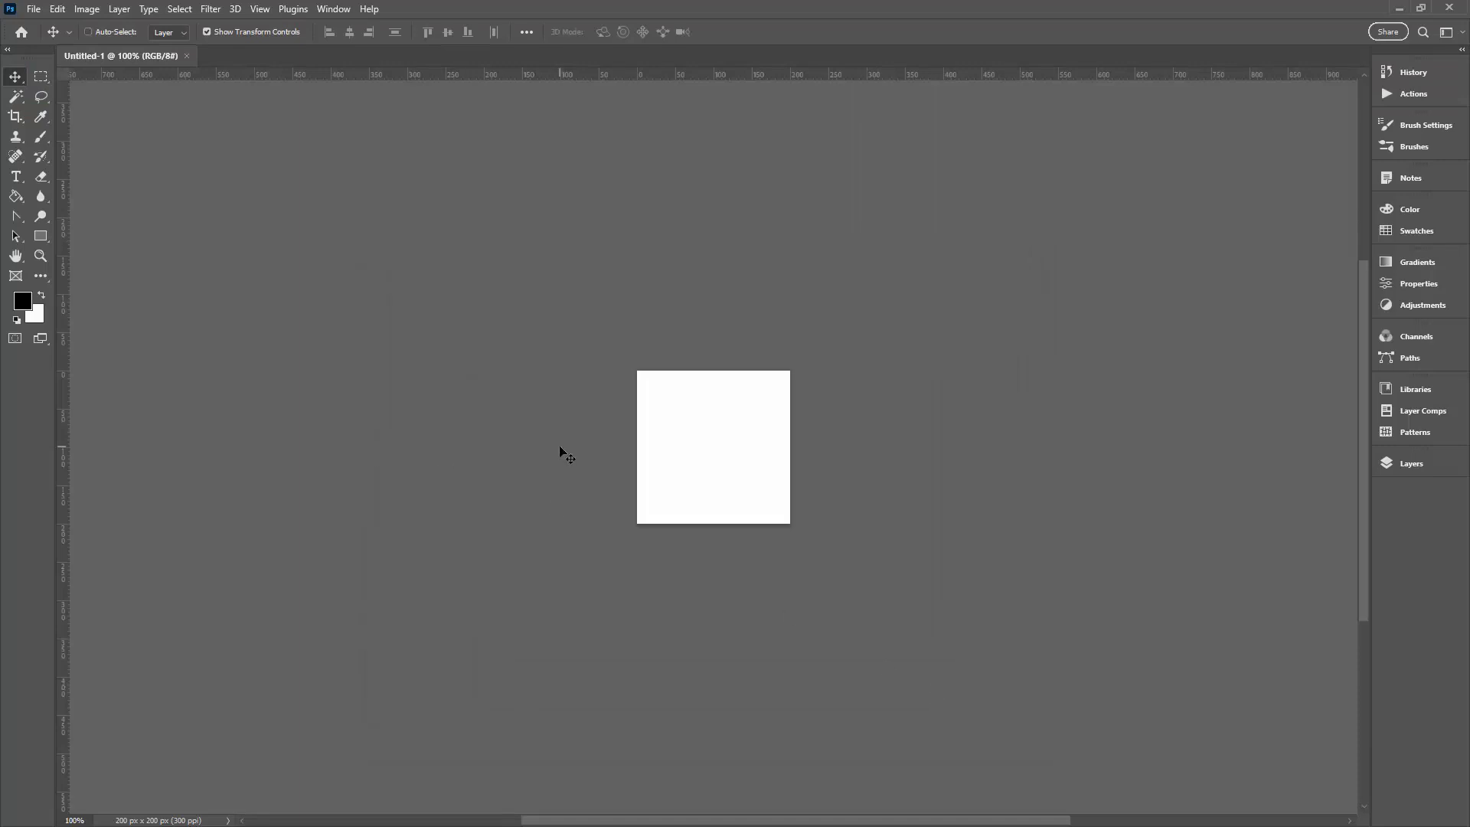
pyautogui.hotkey('ctrl', '0')
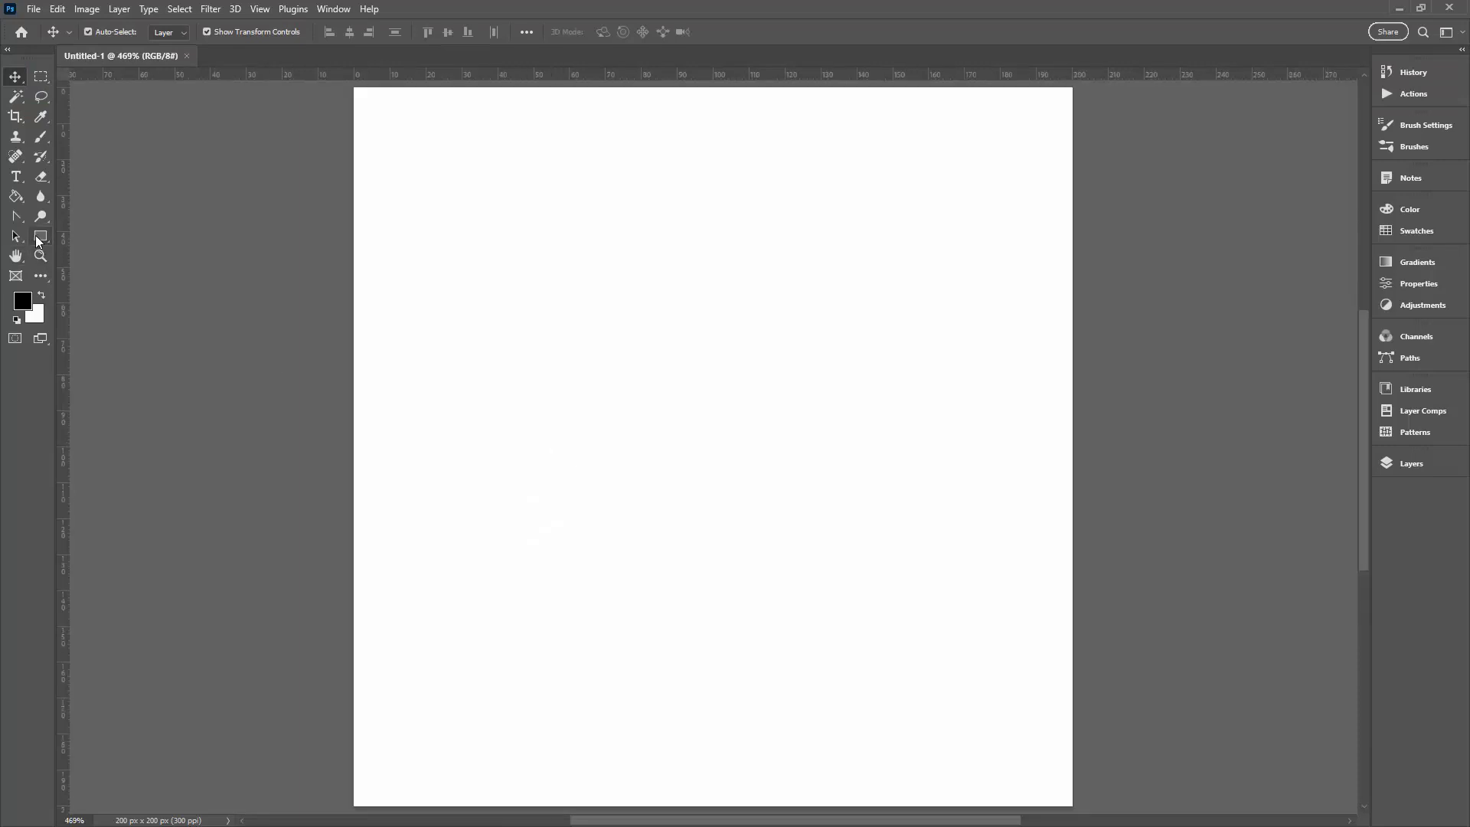
# Step: Set the Rectangle tool to Shape mode with a solid stroke aligned to the centre of the path
pyautogui.moveTo(38, 240); pyautogui.dragTo(105, 241)
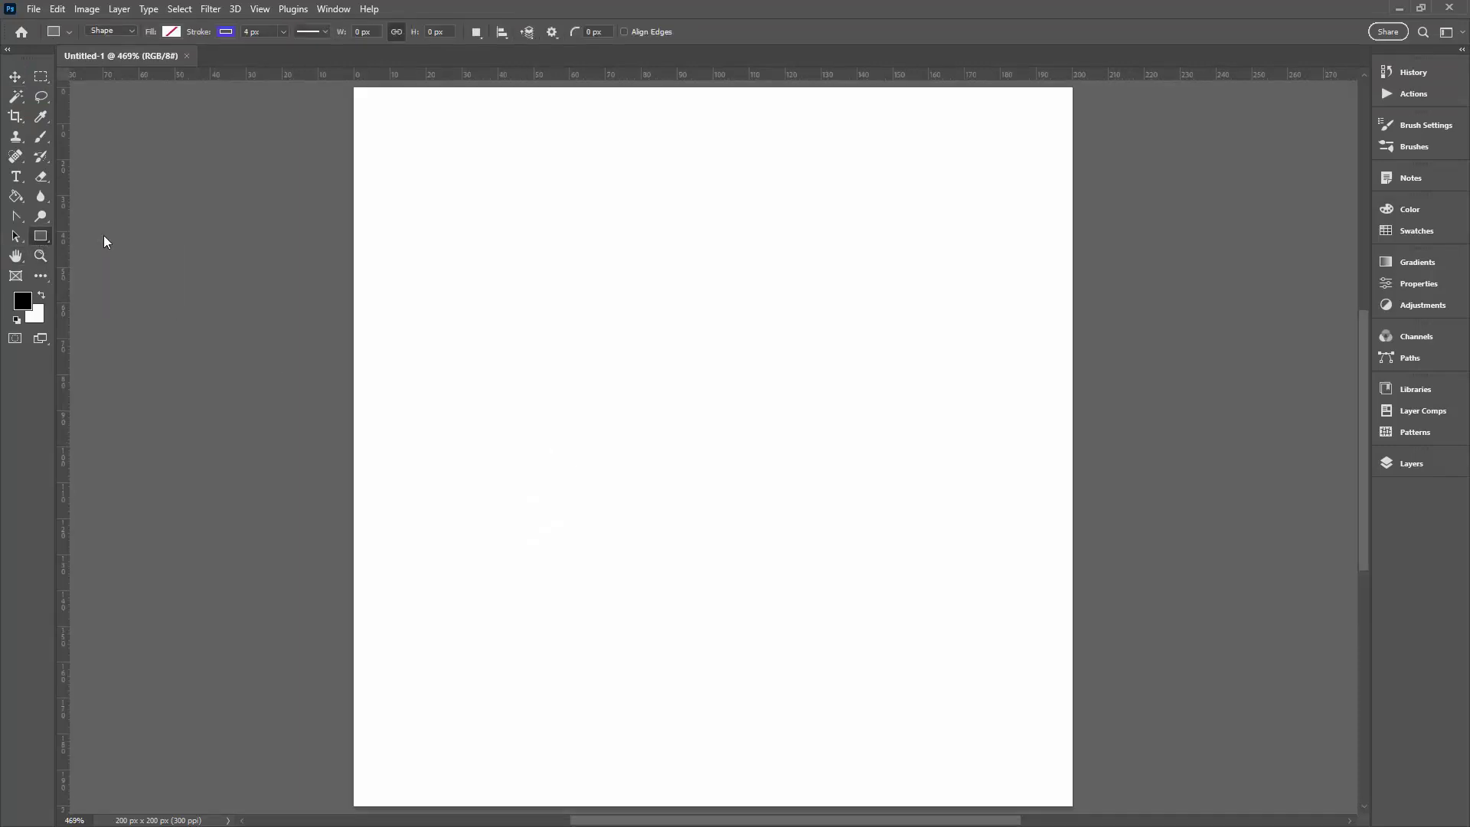
pyautogui.click(132, 32)
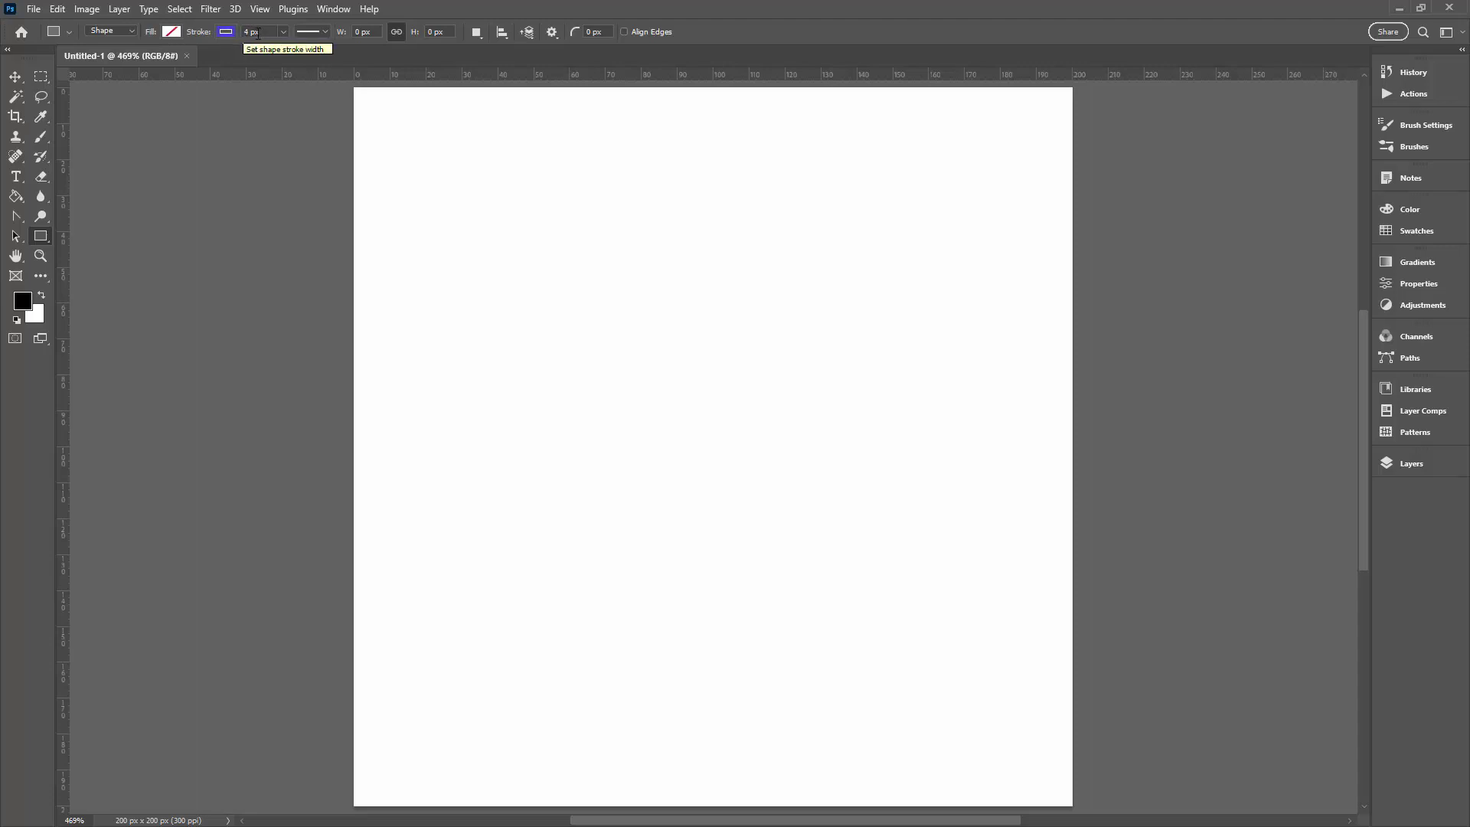
pyautogui.click(307, 30)
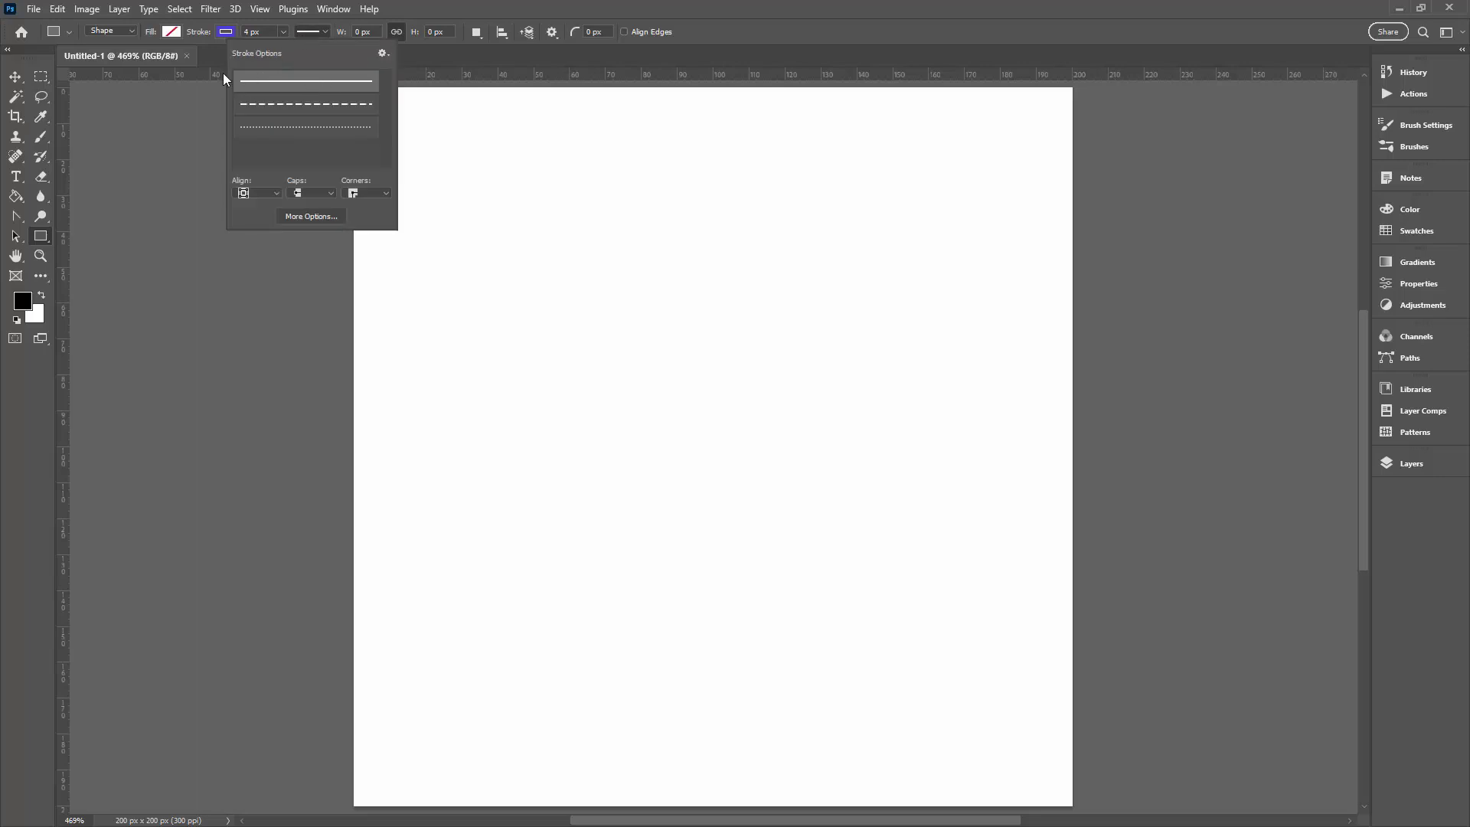
pyautogui.click(276, 193)
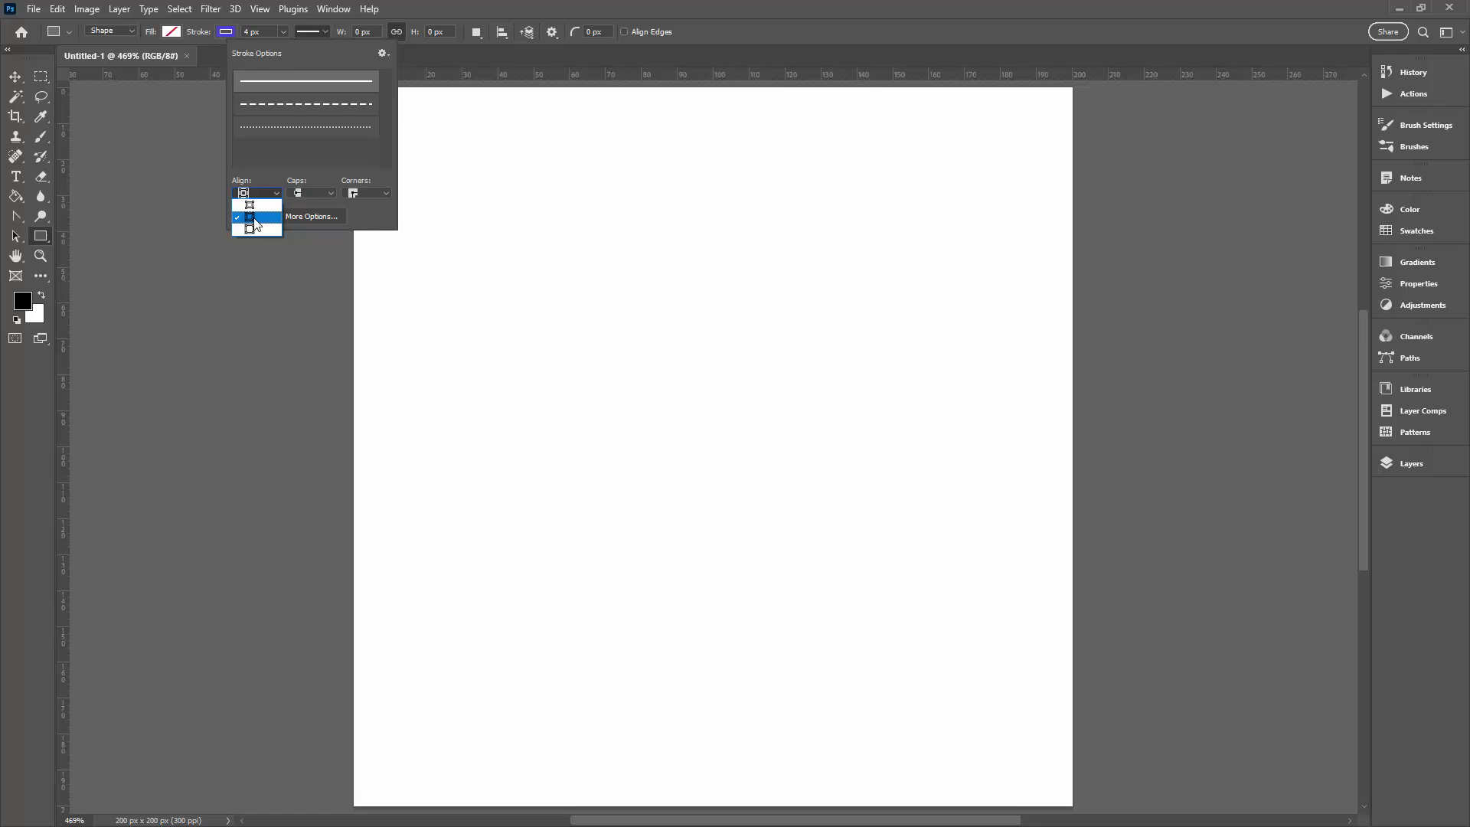
pyautogui.click(254, 218)
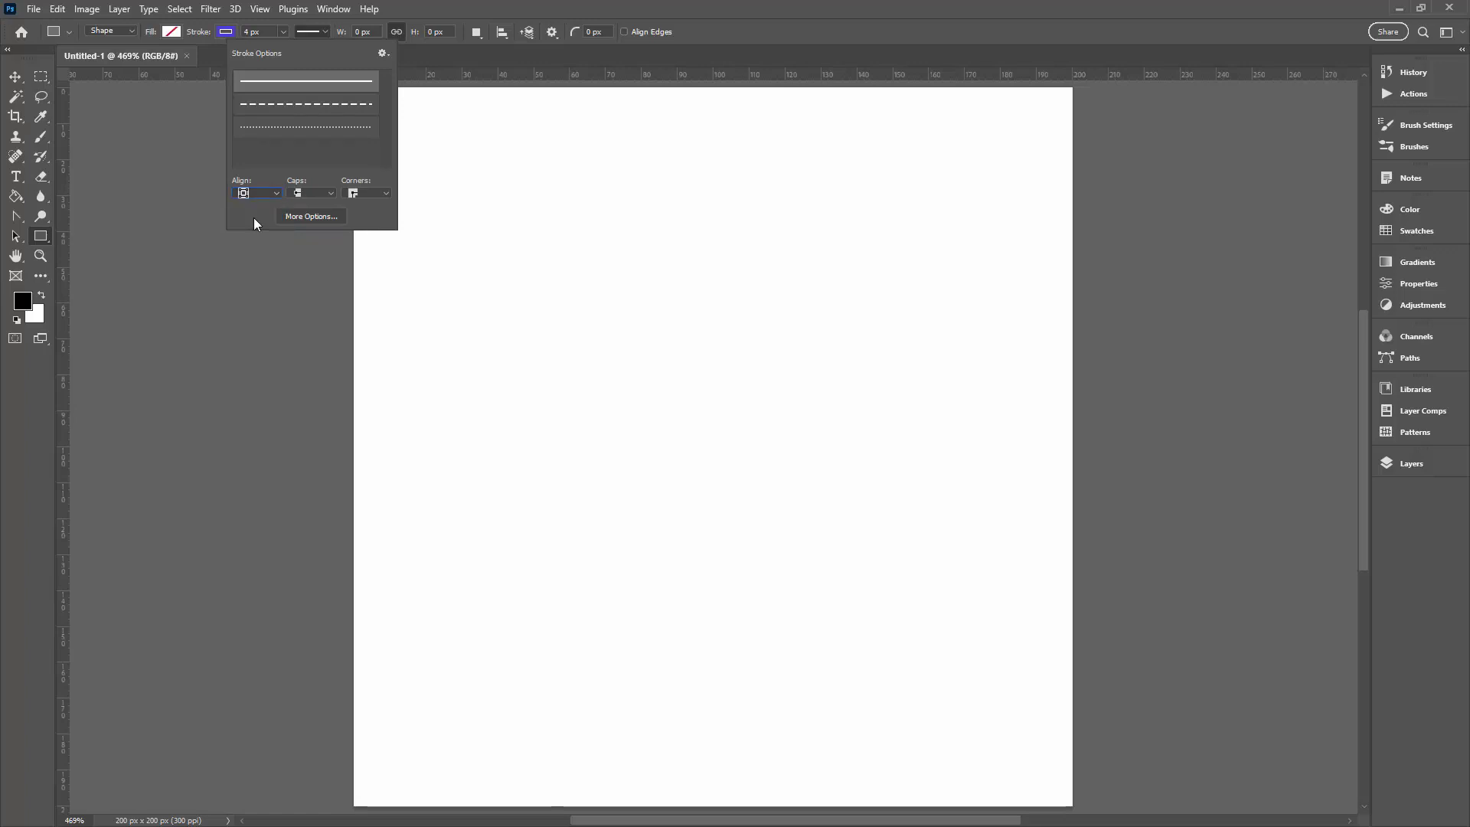
pyautogui.click(827, 55)
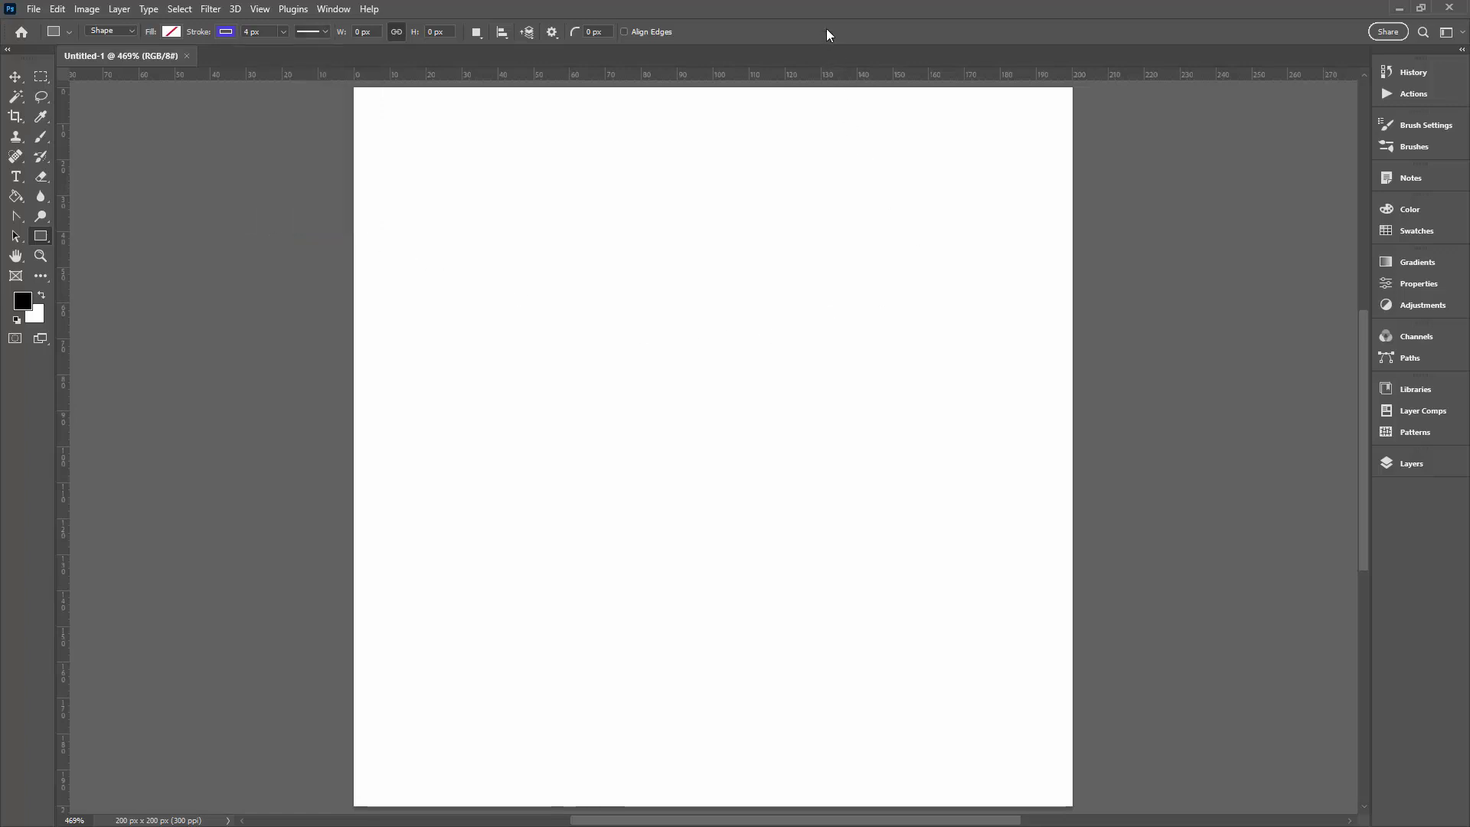
# Step: Show the layers in a narrower panel and create a 200 x 200 px rectangle on the canvas
pyautogui.click(1417, 464)
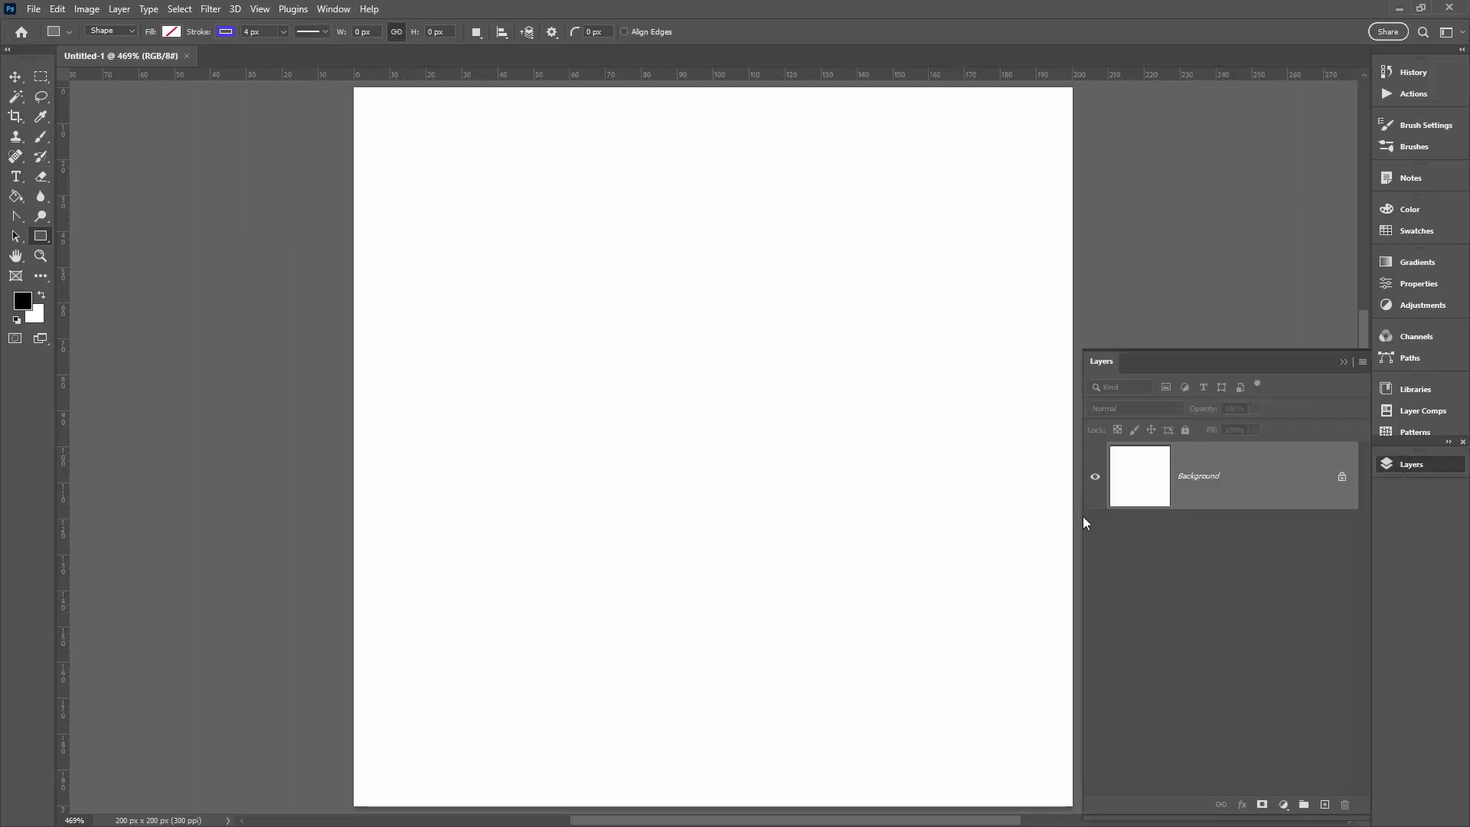
pyautogui.moveTo(1082, 516); pyautogui.dragTo(1169, 516)
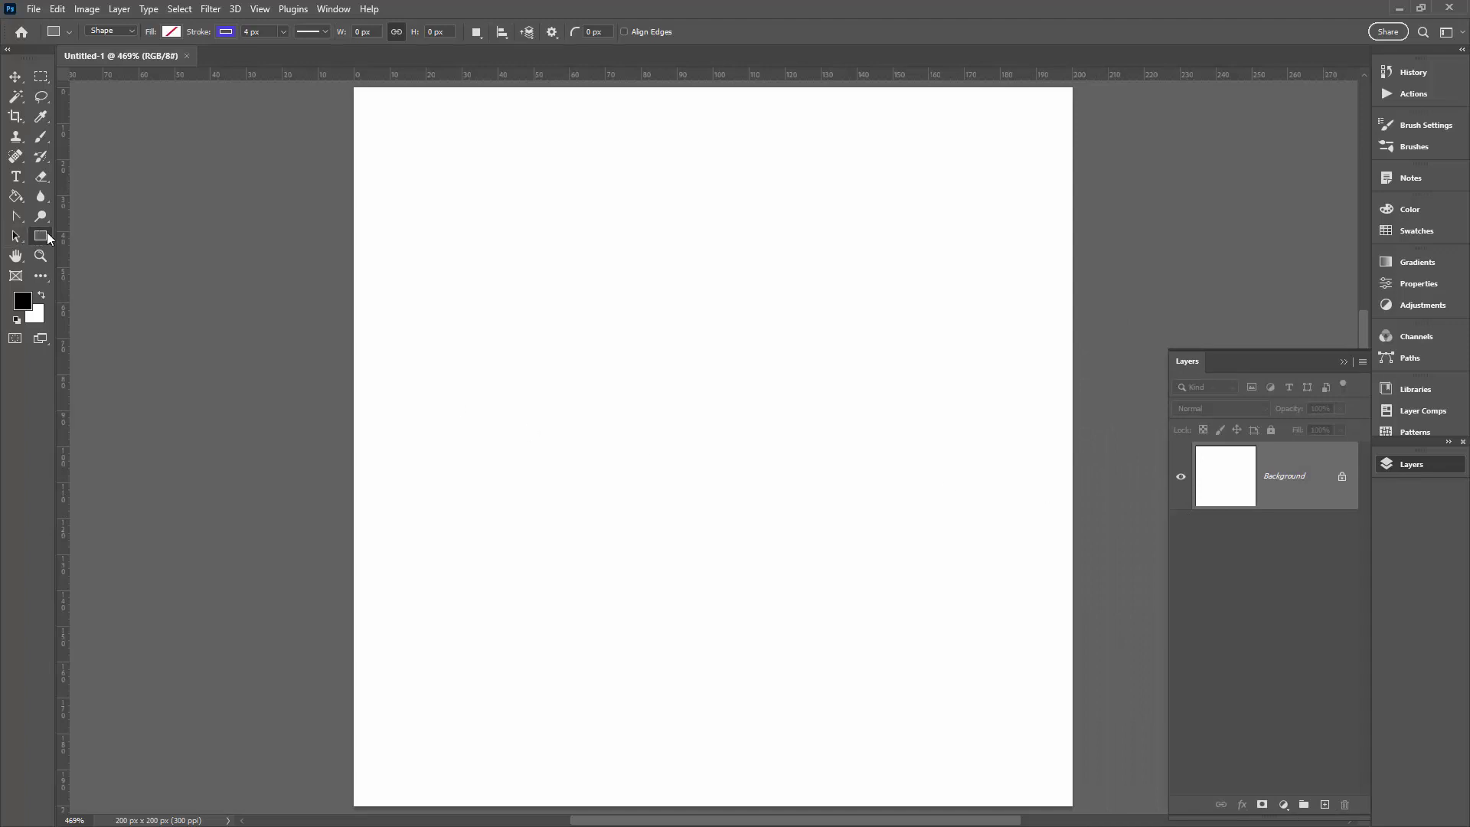
pyautogui.click(490, 224)
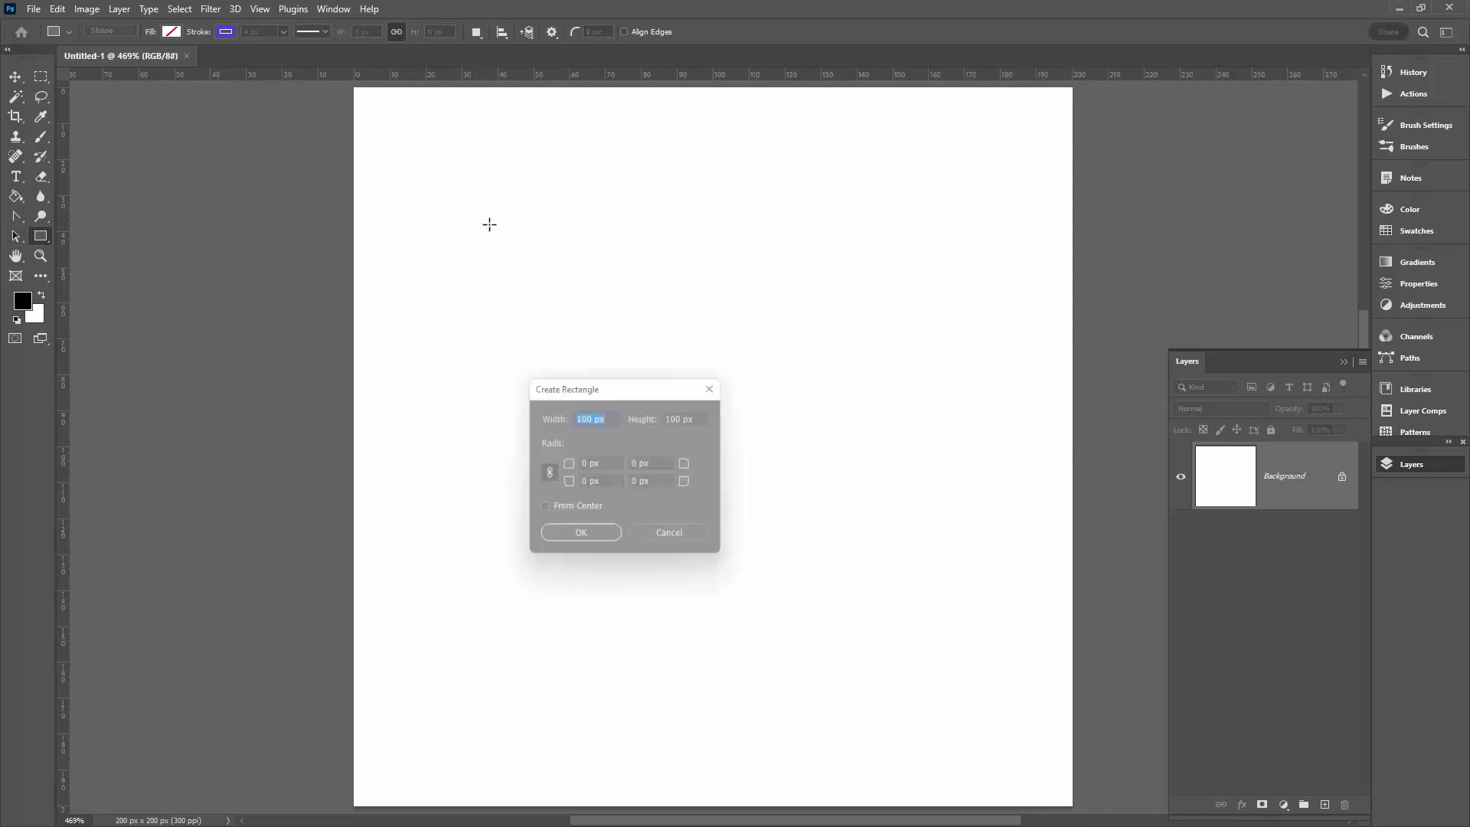
pyautogui.write('200')
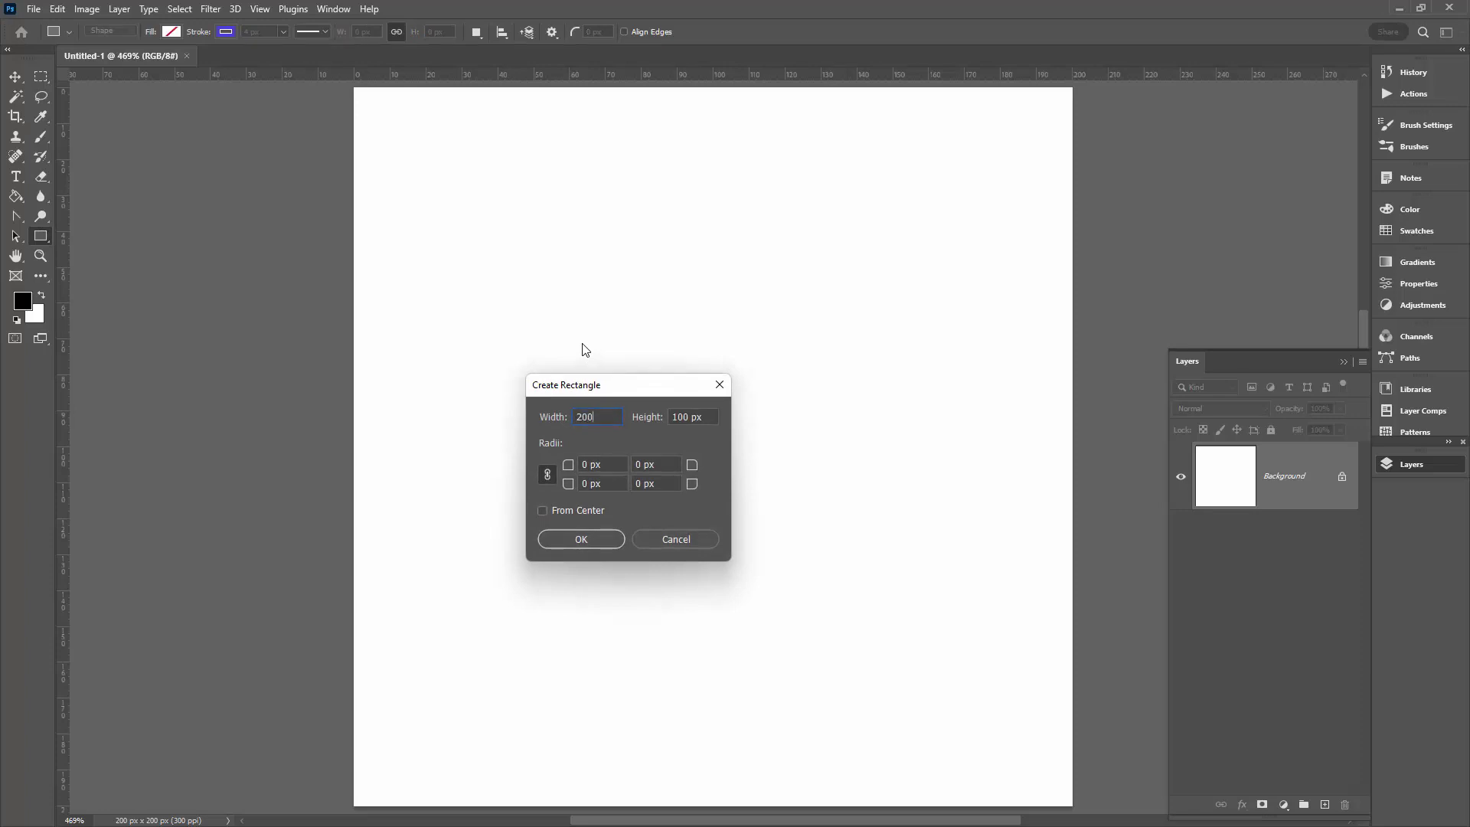
pyautogui.press('Tab')
pyautogui.write('20')
pyautogui.click(578, 539)
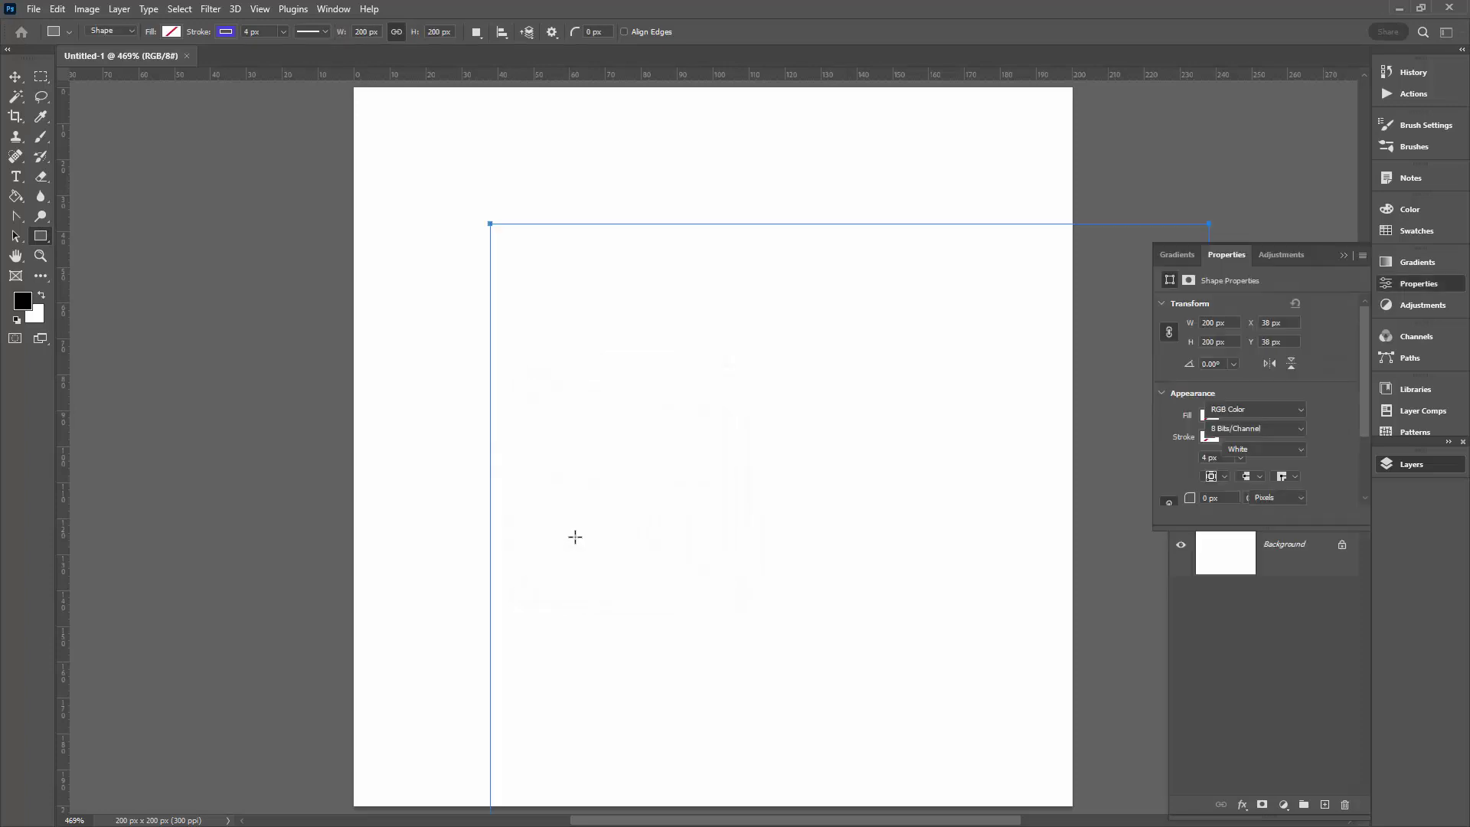
# Step: Centre the rectangle vertically and horizontally on the canvas and collapse its properties
pyautogui.click(15, 78)
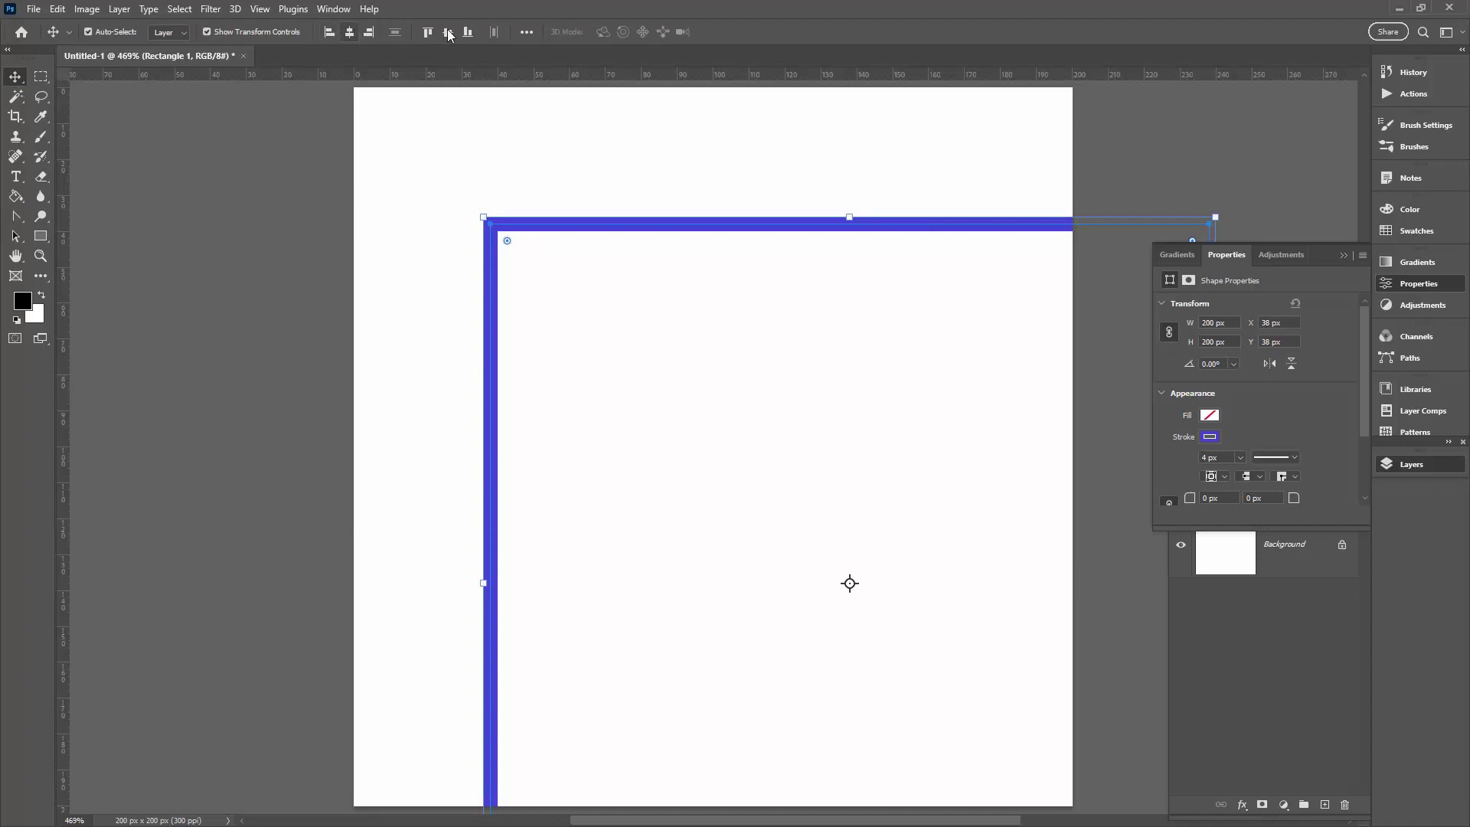
pyautogui.click(532, 31)
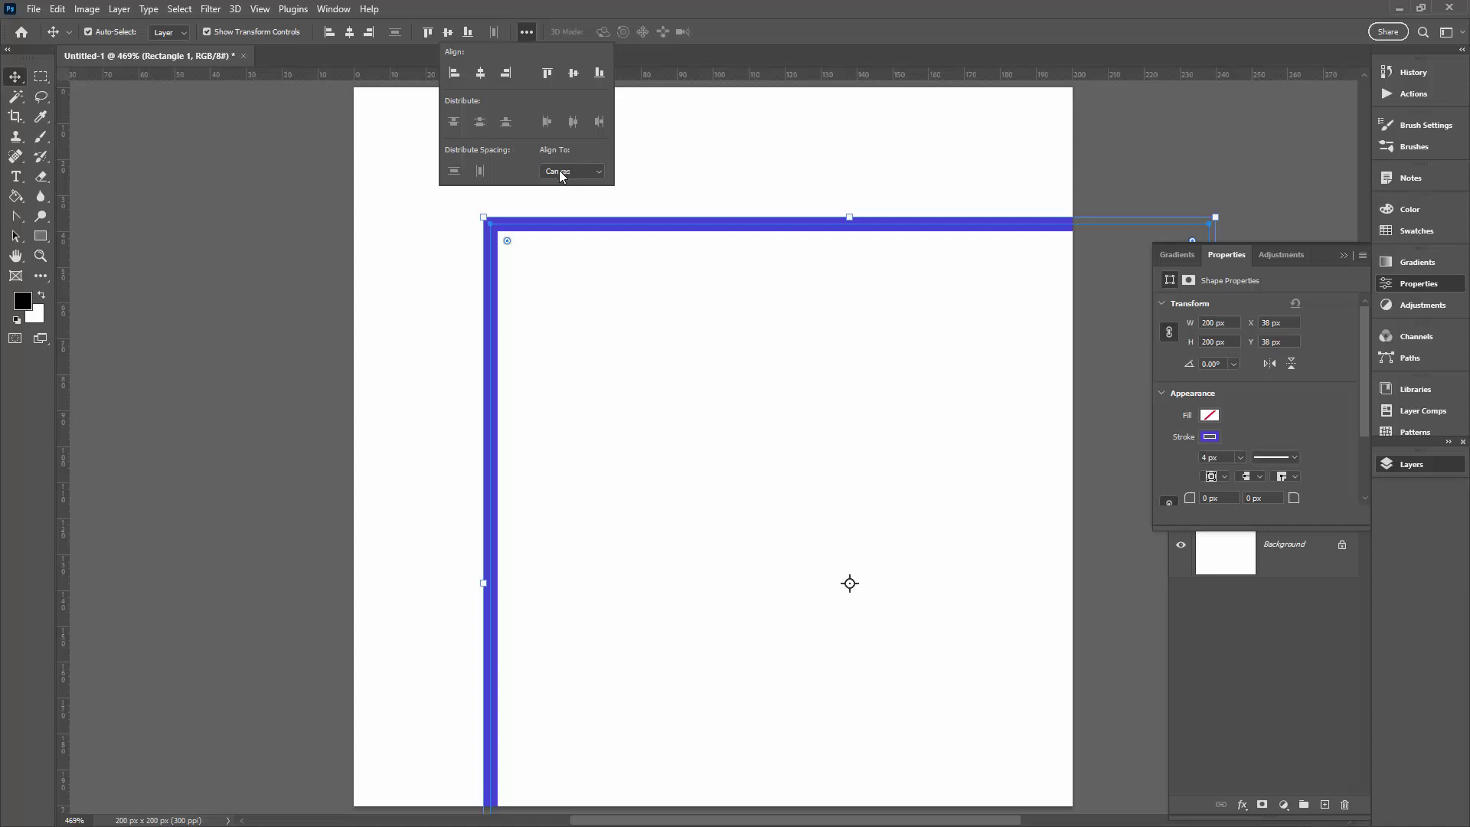
pyautogui.click(573, 74)
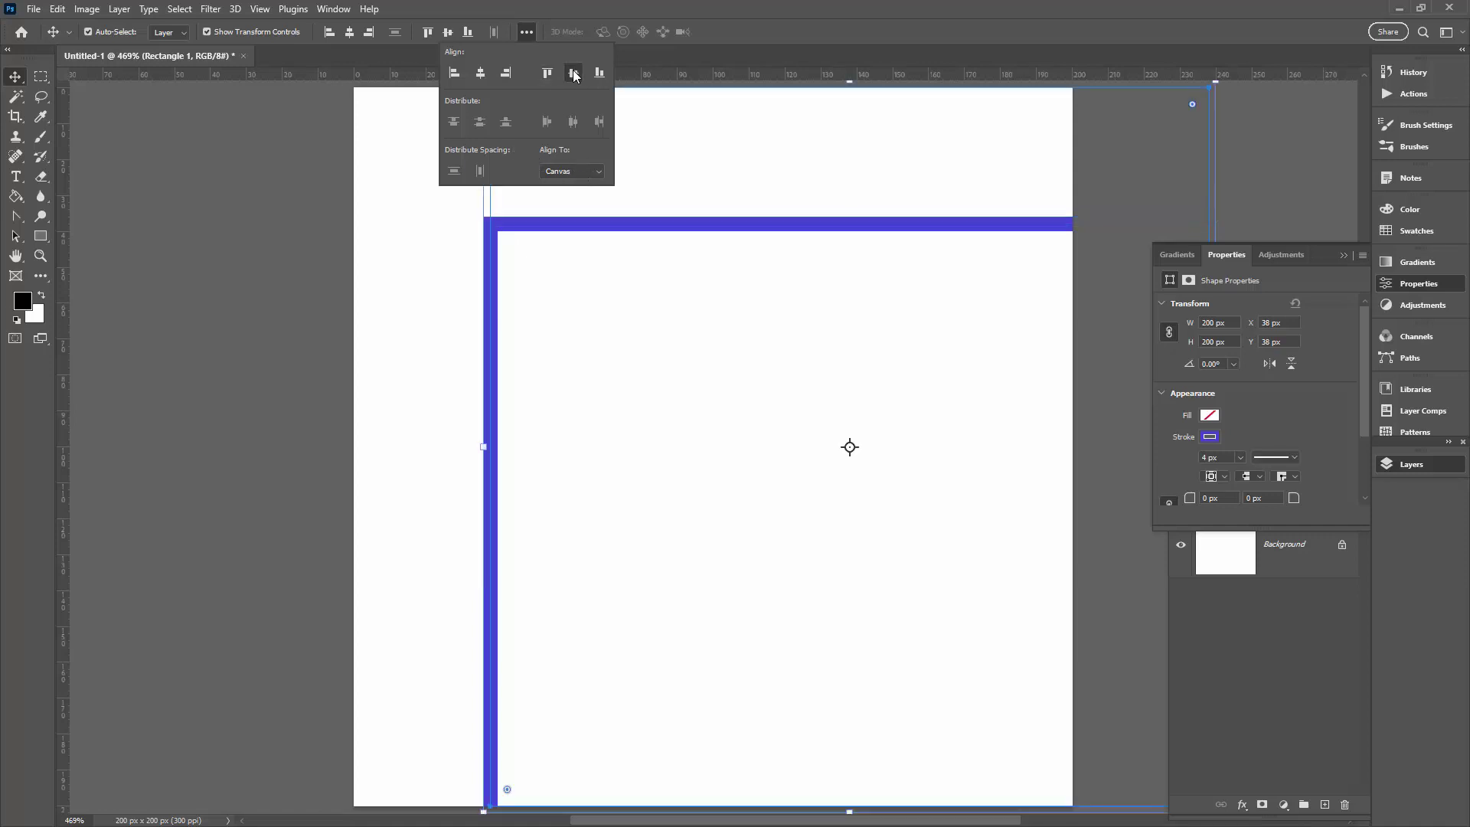
pyautogui.click(492, 77)
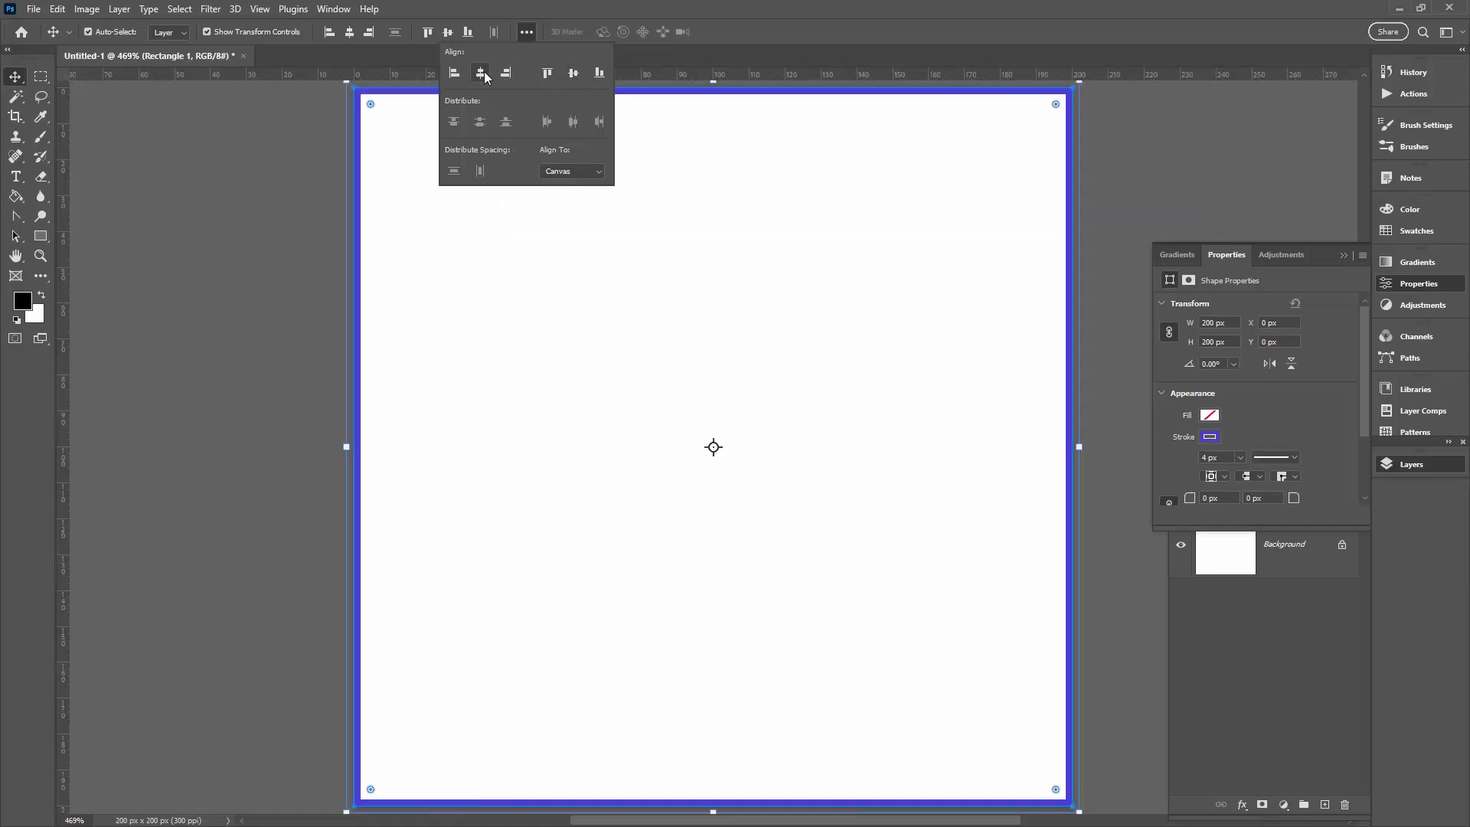
pyautogui.click(1344, 255)
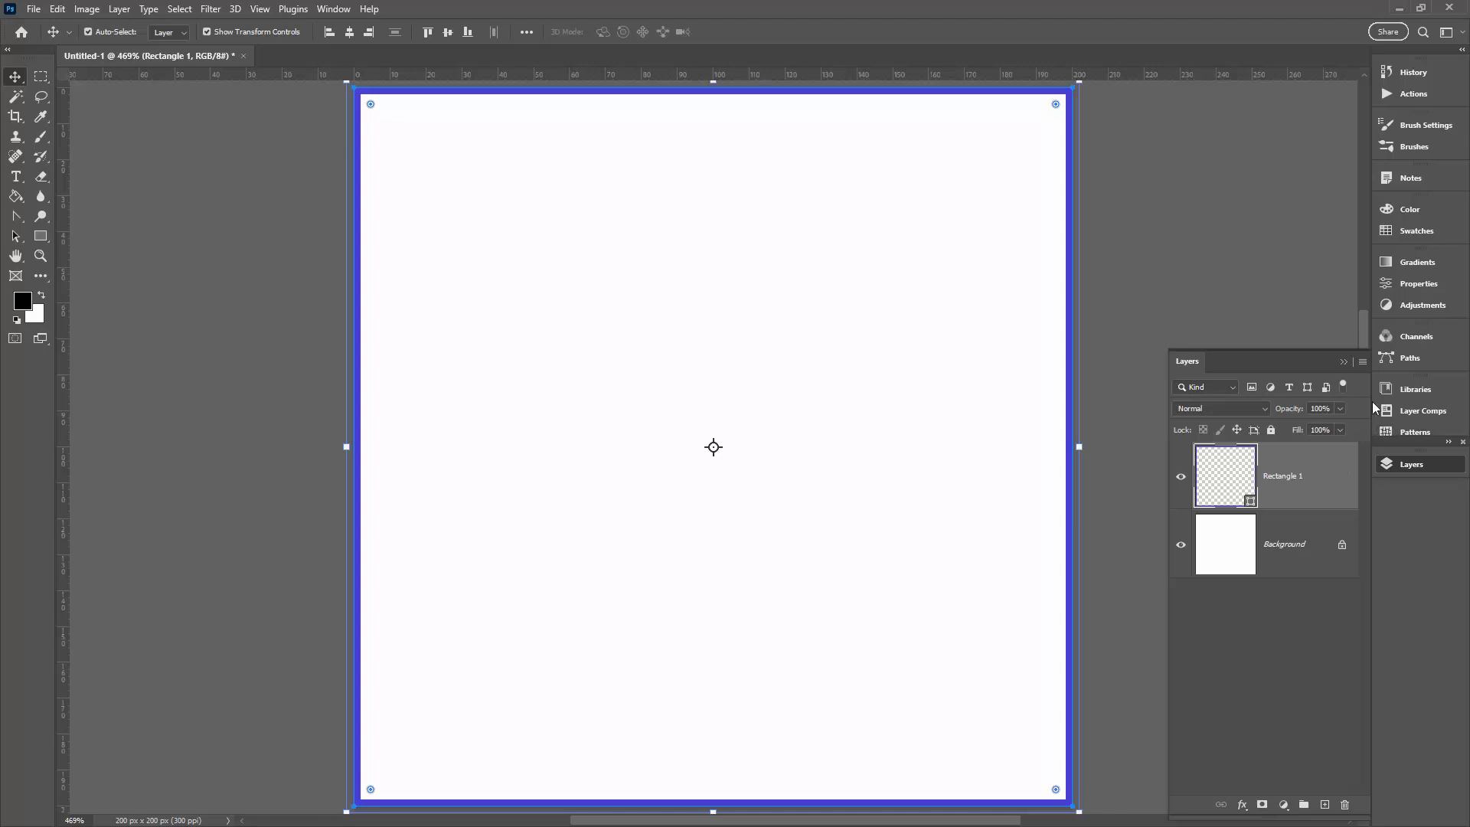
# Step: Display the actions in an enlarged panel and create a new action set named Whimsical
pyautogui.click(1409, 95)
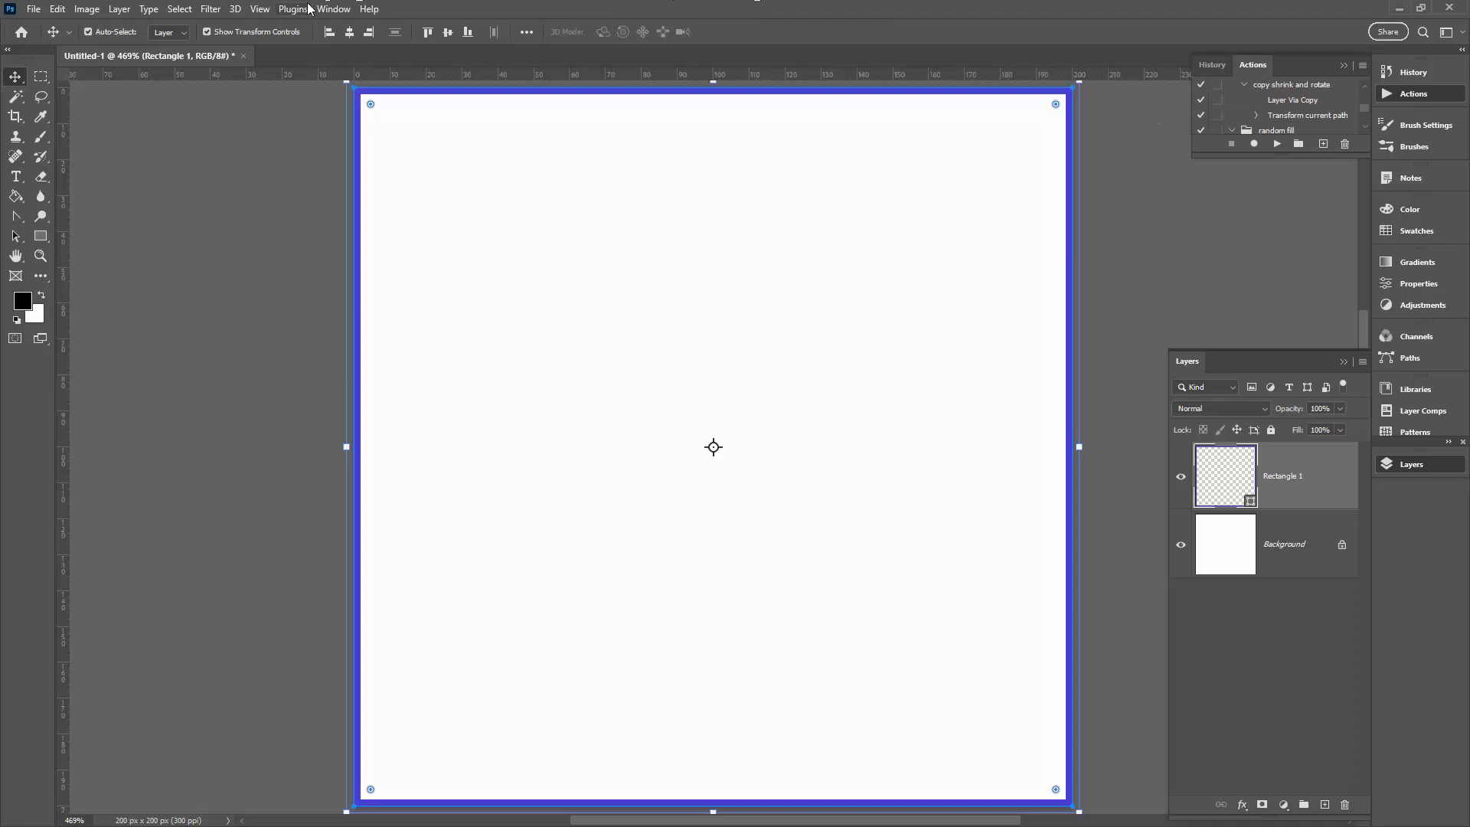
pyautogui.moveTo(1192, 157); pyautogui.dragTo(1106, 399)
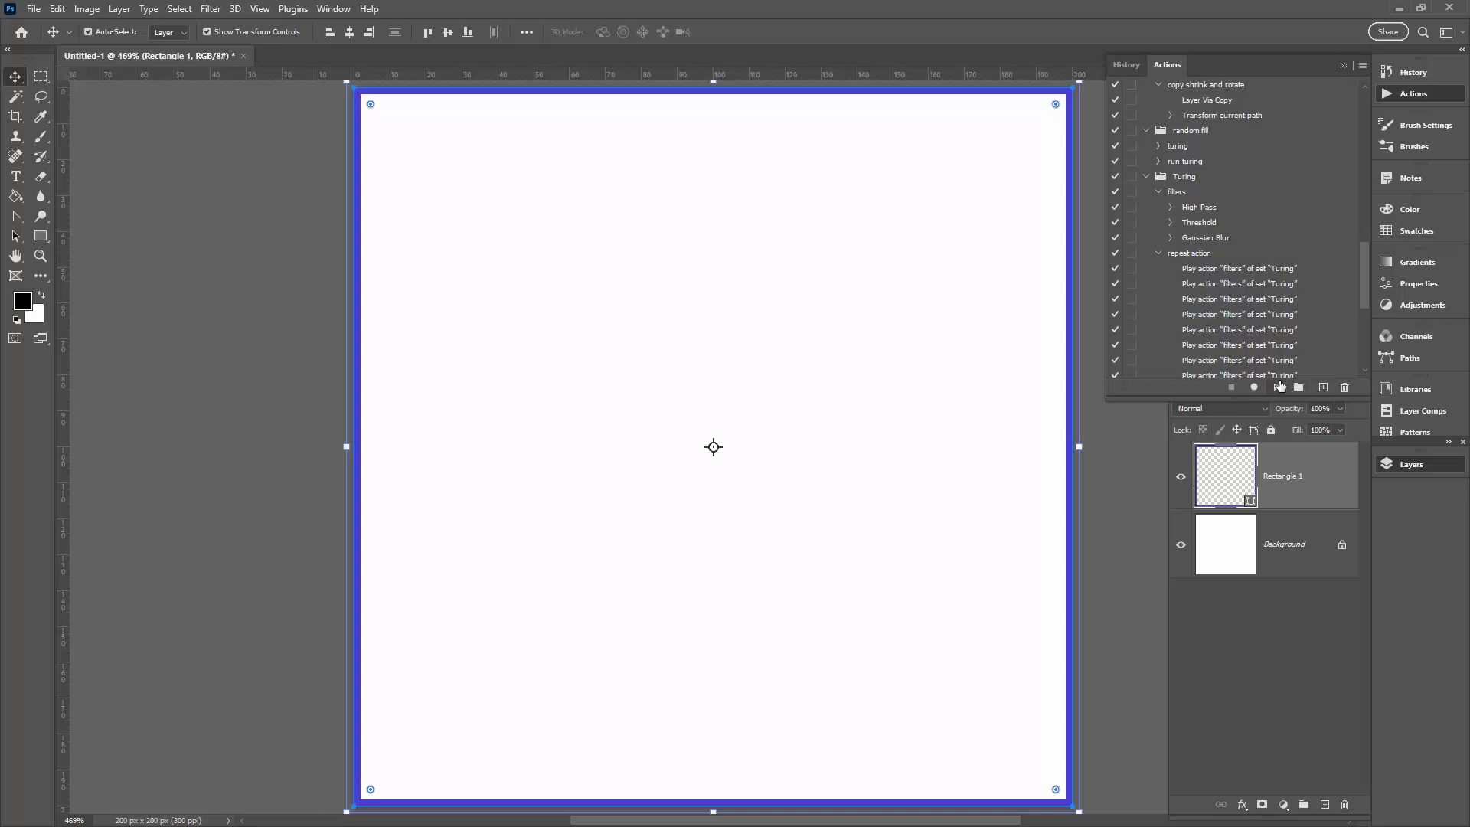
pyautogui.click(1298, 388)
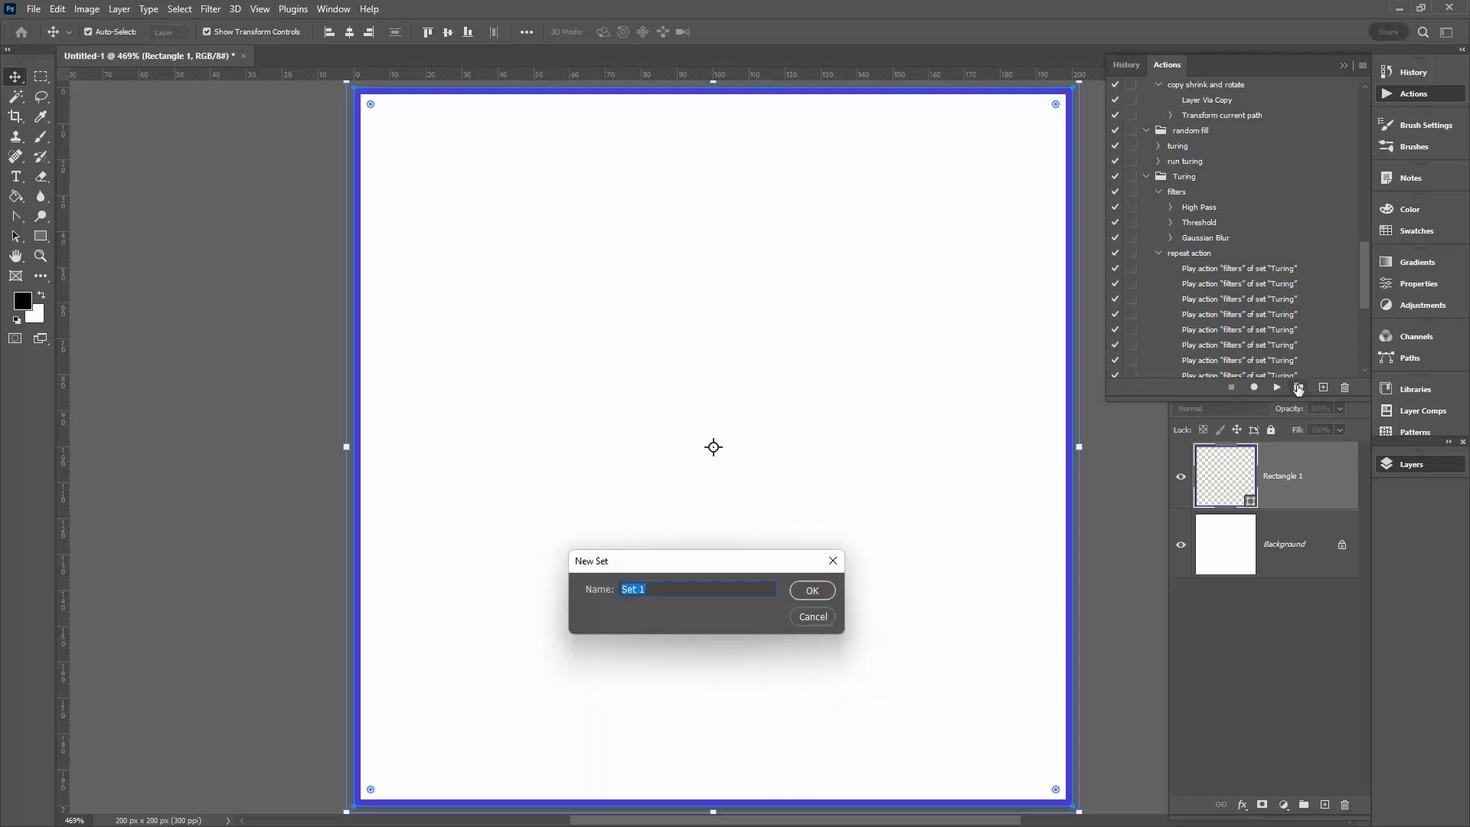
pyautogui.write('Whimsical')
pyautogui.click(812, 591)
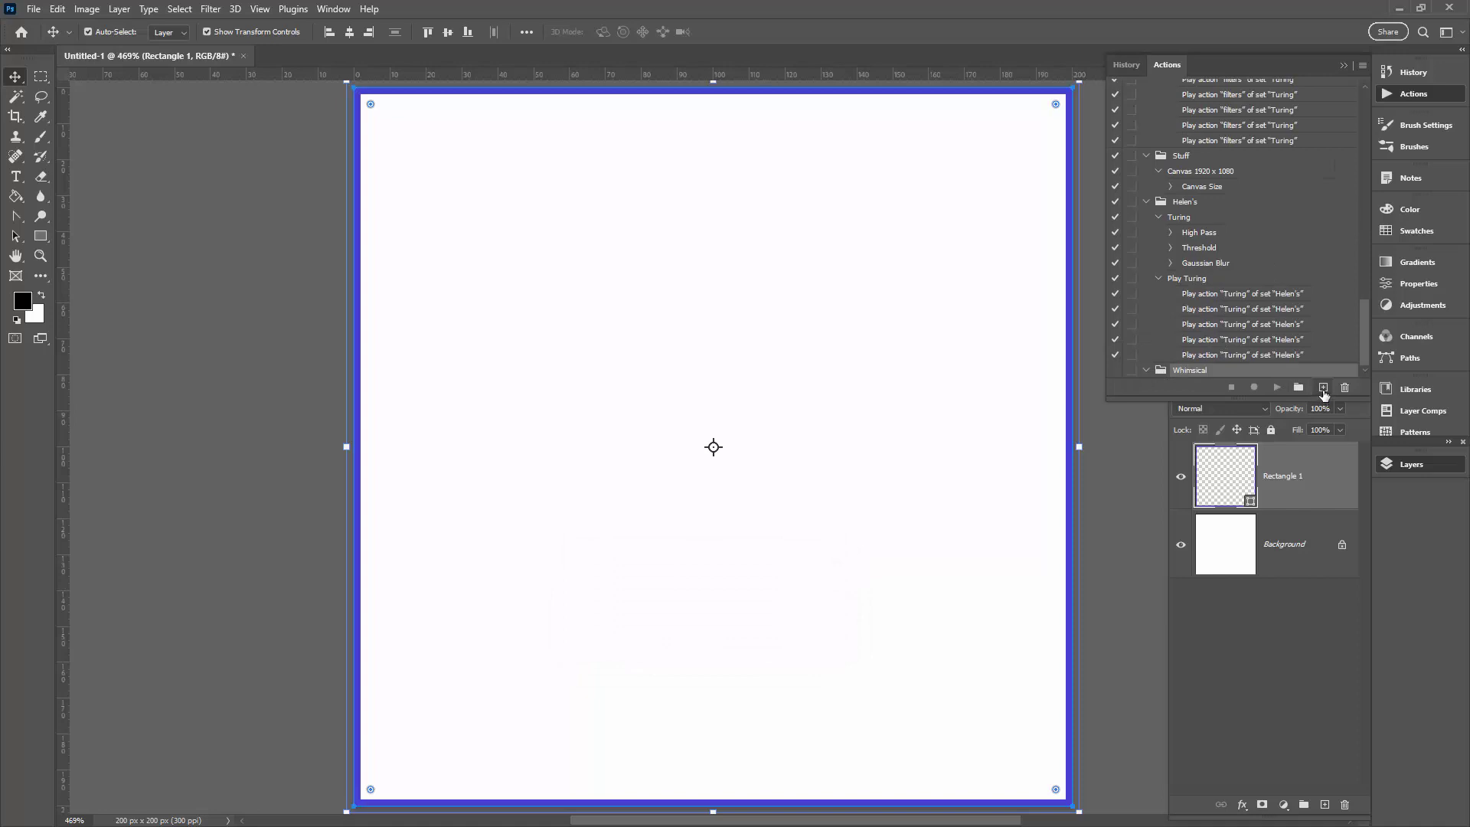
# Step: Create an action named "copy scale and rotate" in the Whimsical set and start recording it
pyautogui.click(1323, 388)
pyautogui.write('copy')
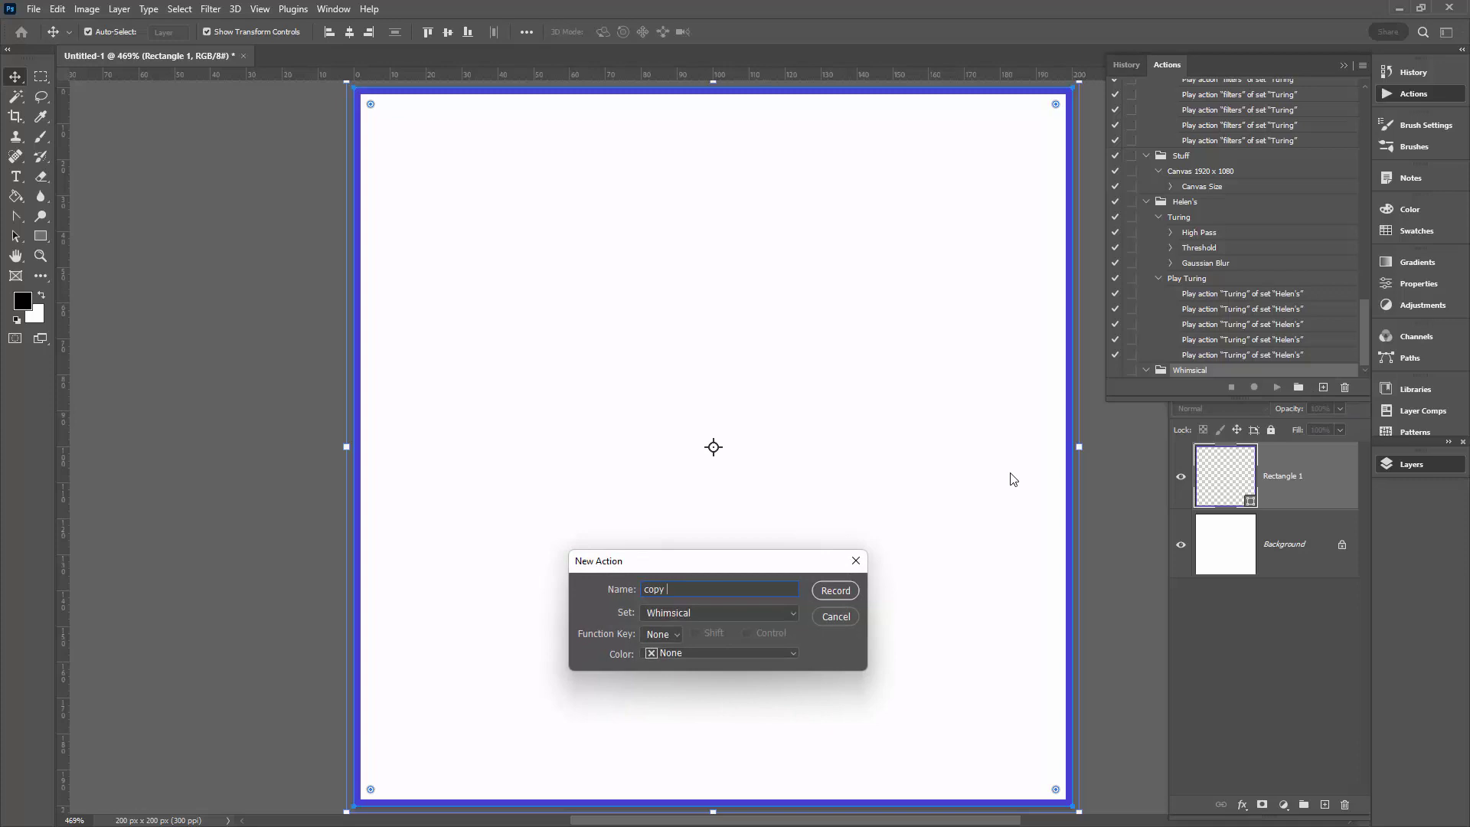
pyautogui.write(' scale and rotate')
pyautogui.click(834, 590)
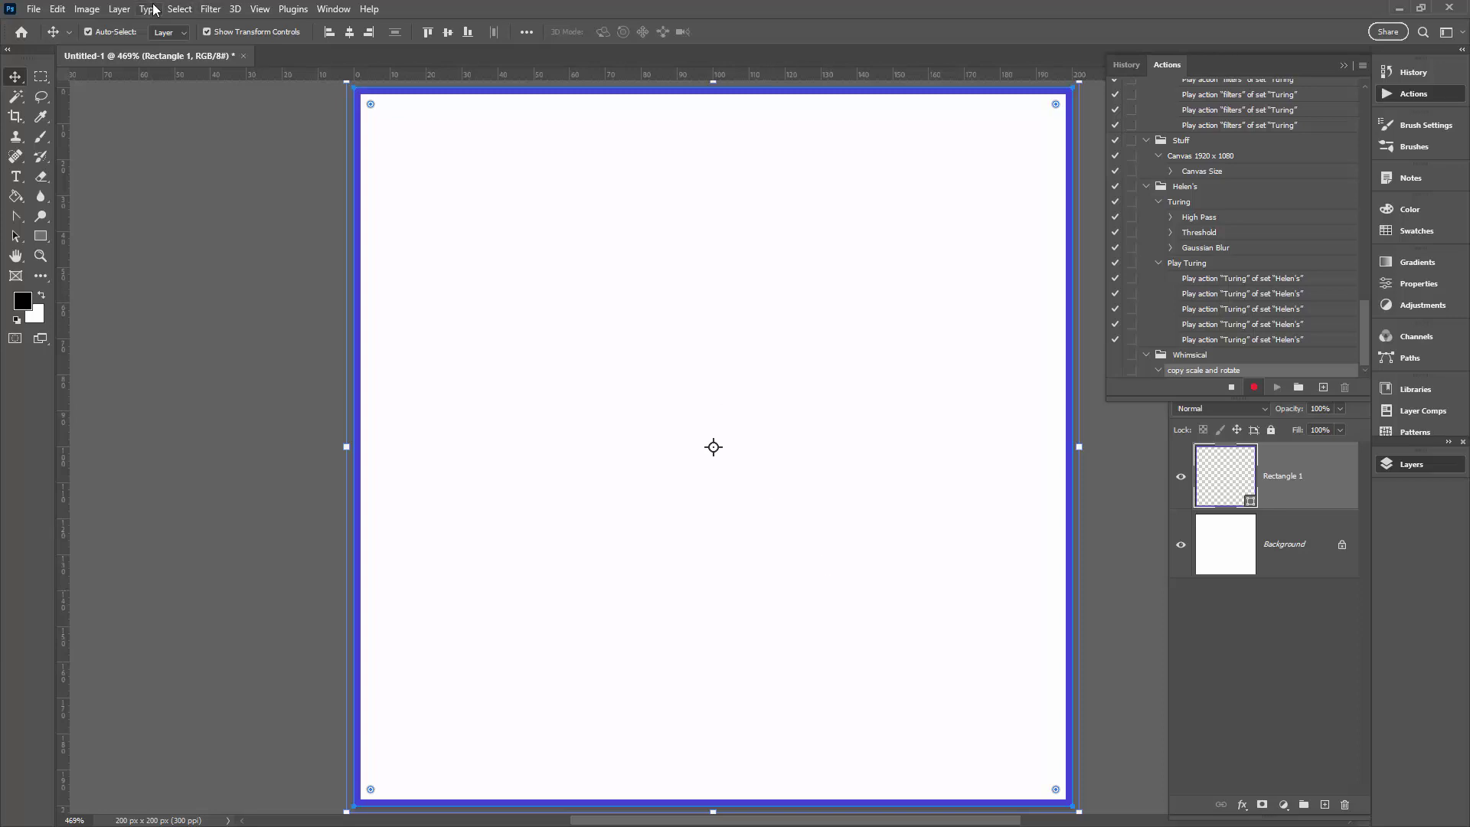
# Step: Duplicate the rectangle layer with Layer Via Copy while the action records
pyautogui.click(119, 9)
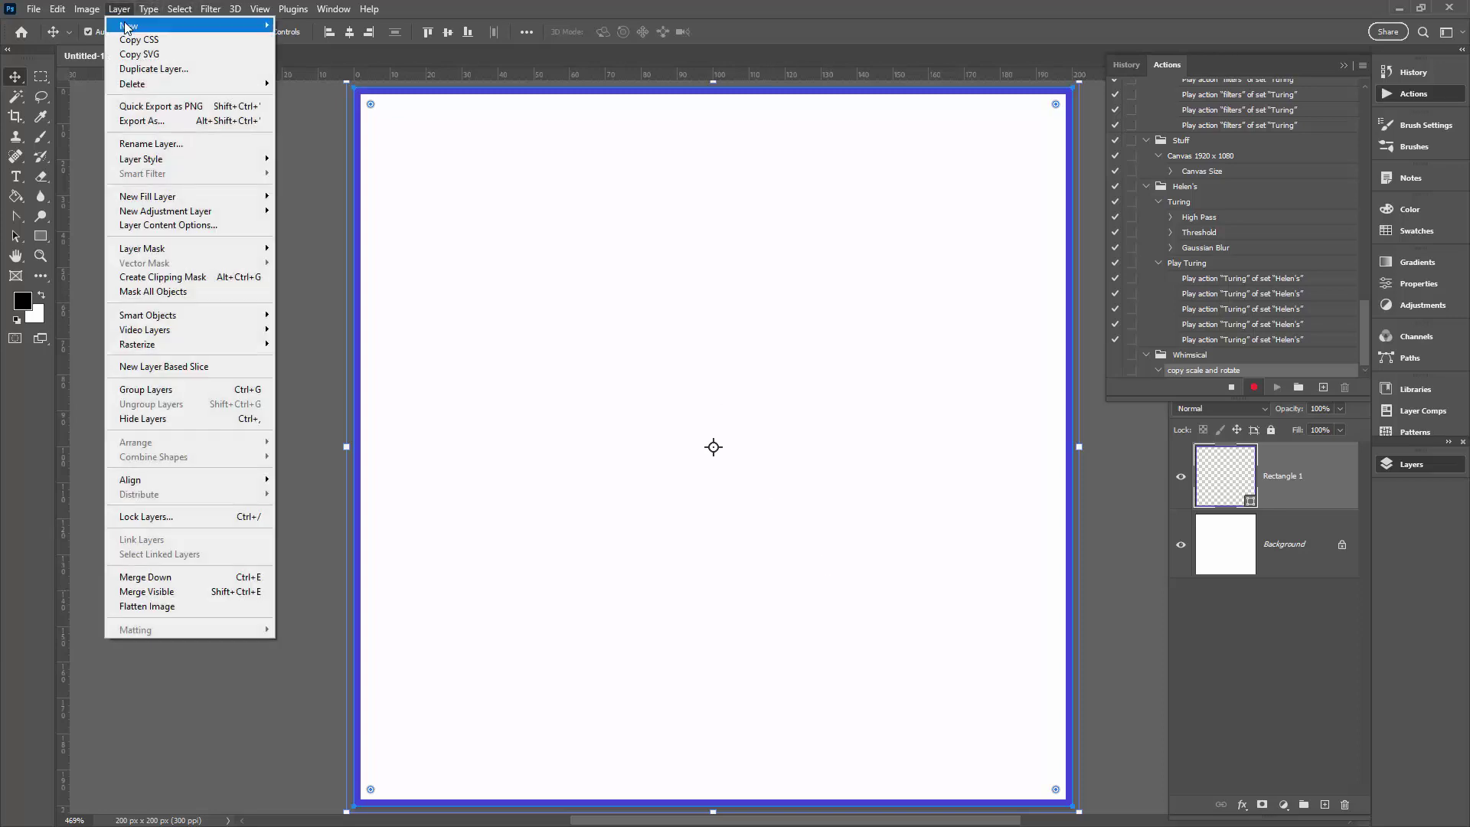
pyautogui.moveTo(169, 27)
pyautogui.click(387, 166)
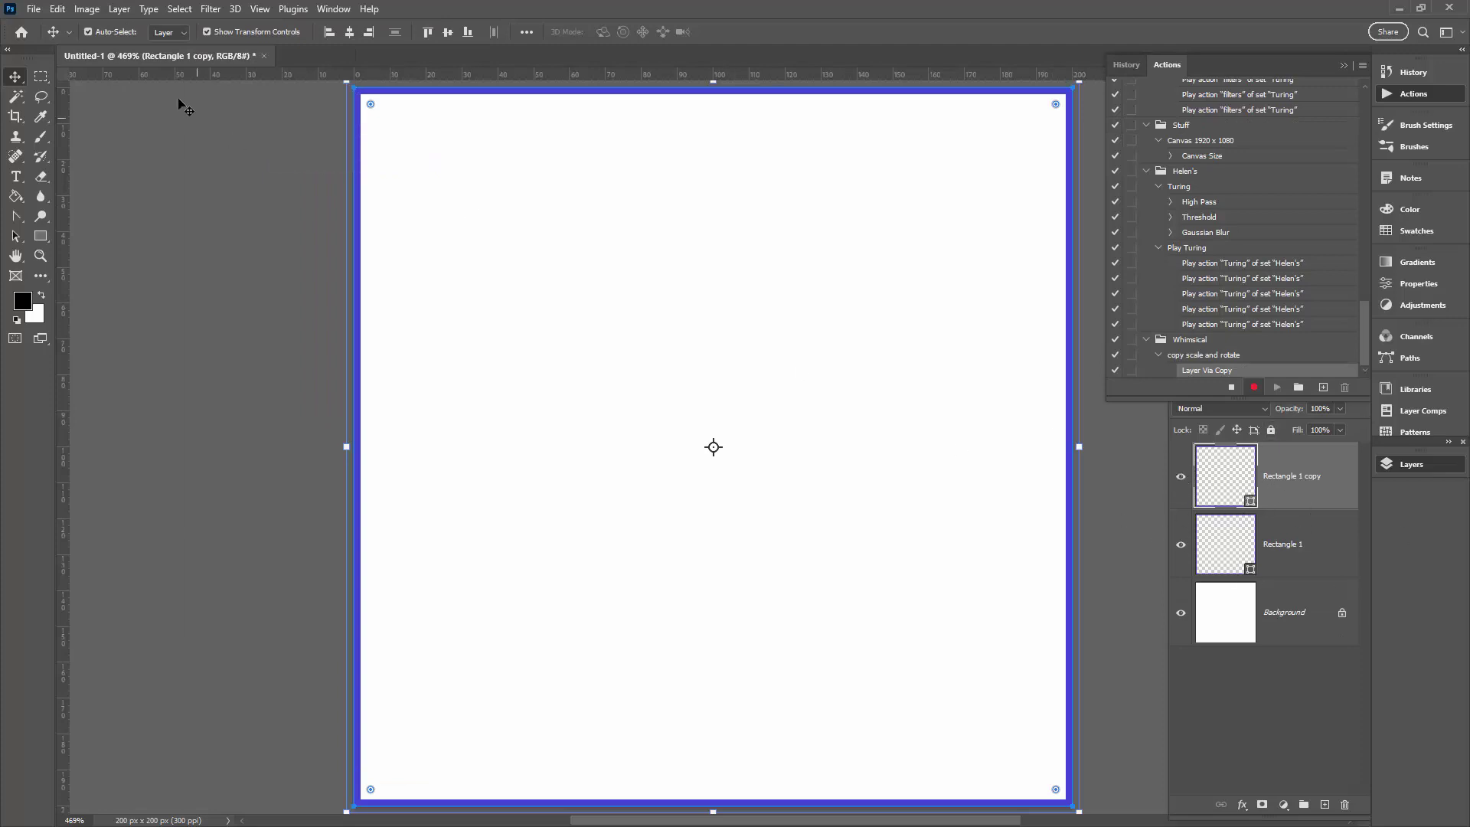
# Step: Start a free transform of the copied rectangle's path and scale its linked width and height to 95%
pyautogui.click(58, 10)
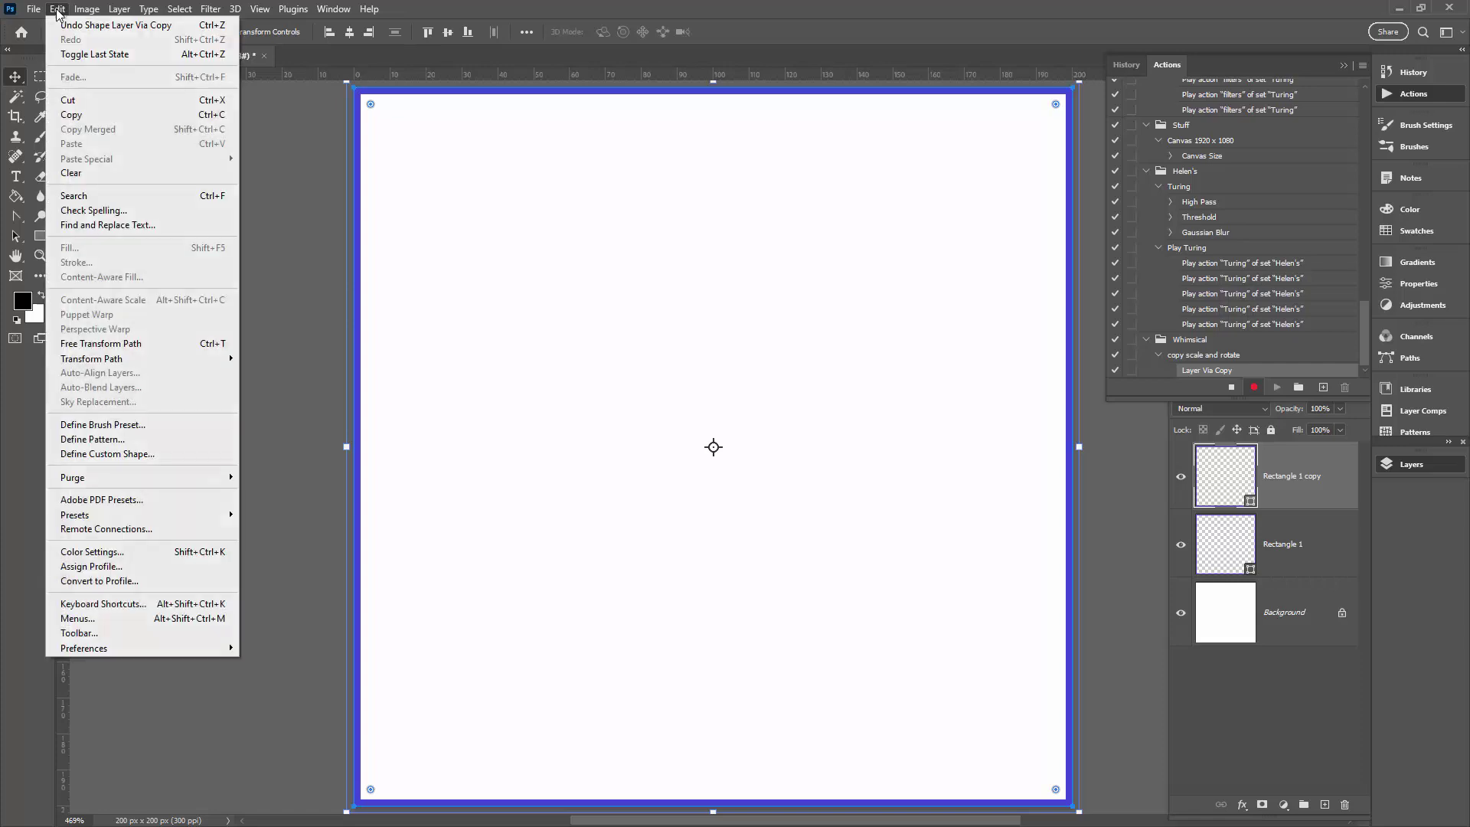
pyautogui.click(74, 346)
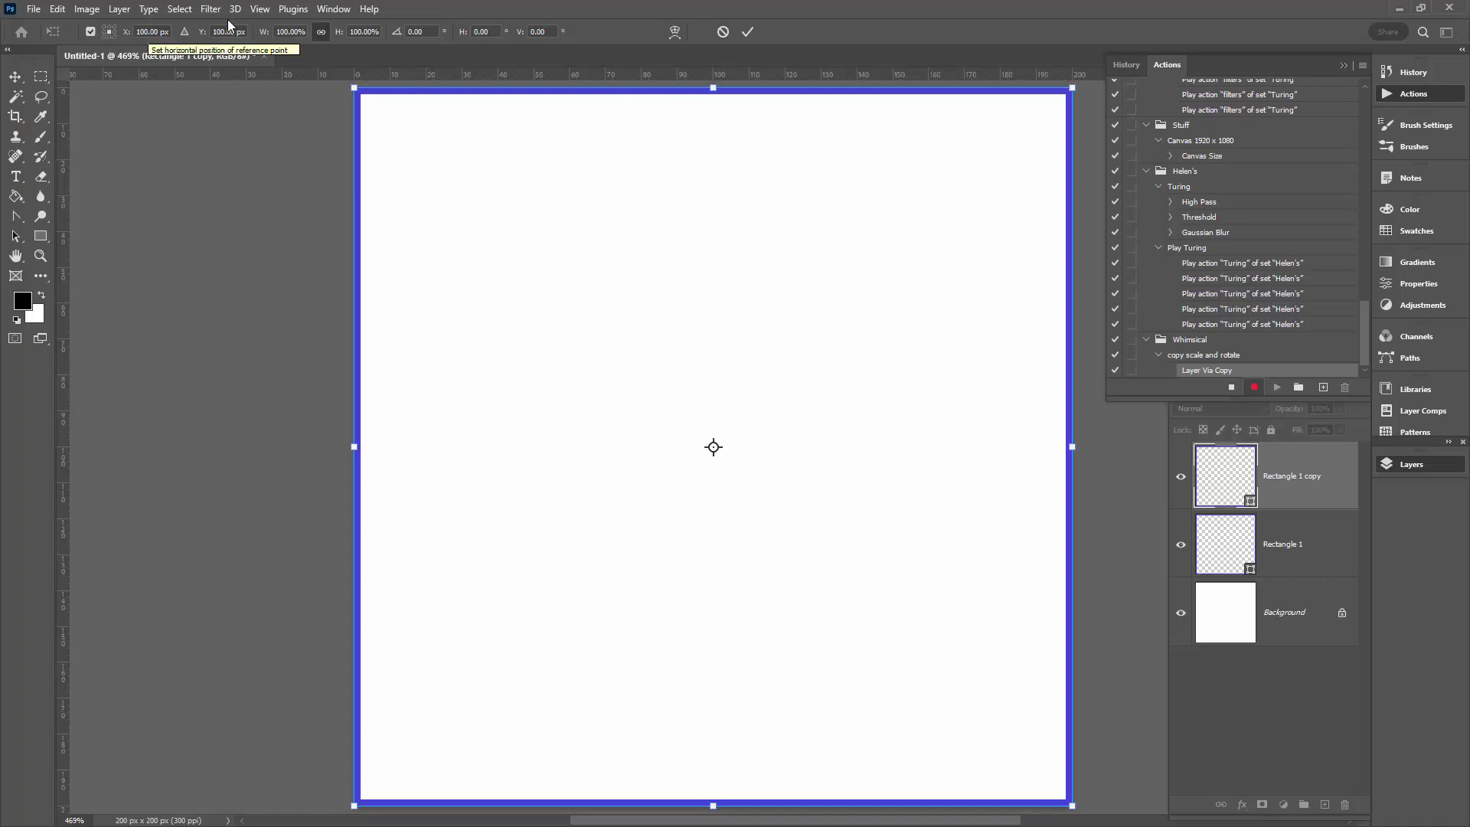
pyautogui.click(318, 32)
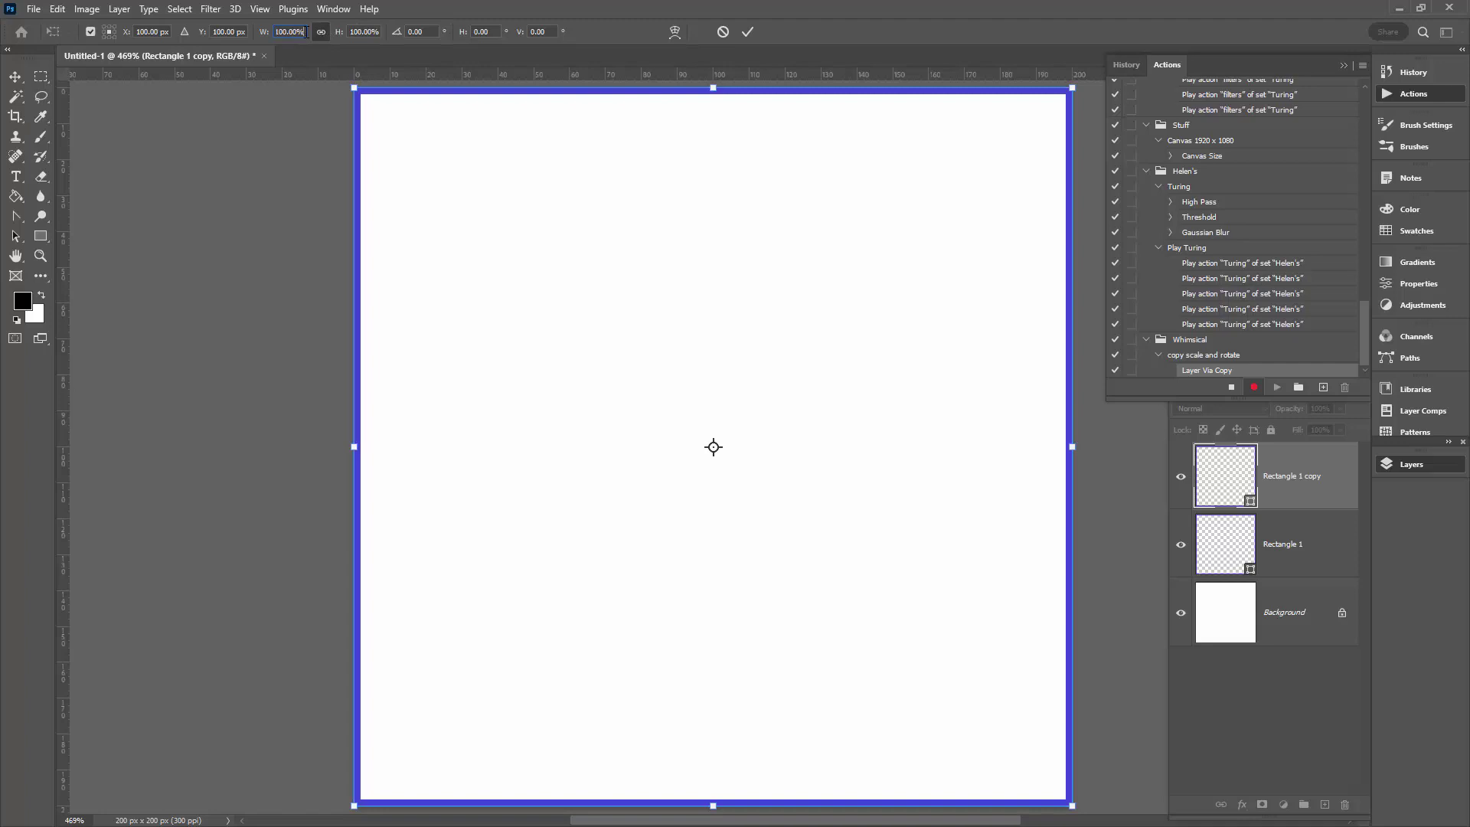
pyautogui.moveTo(306, 32); pyautogui.dragTo(261, 42)
pyautogui.write('95')
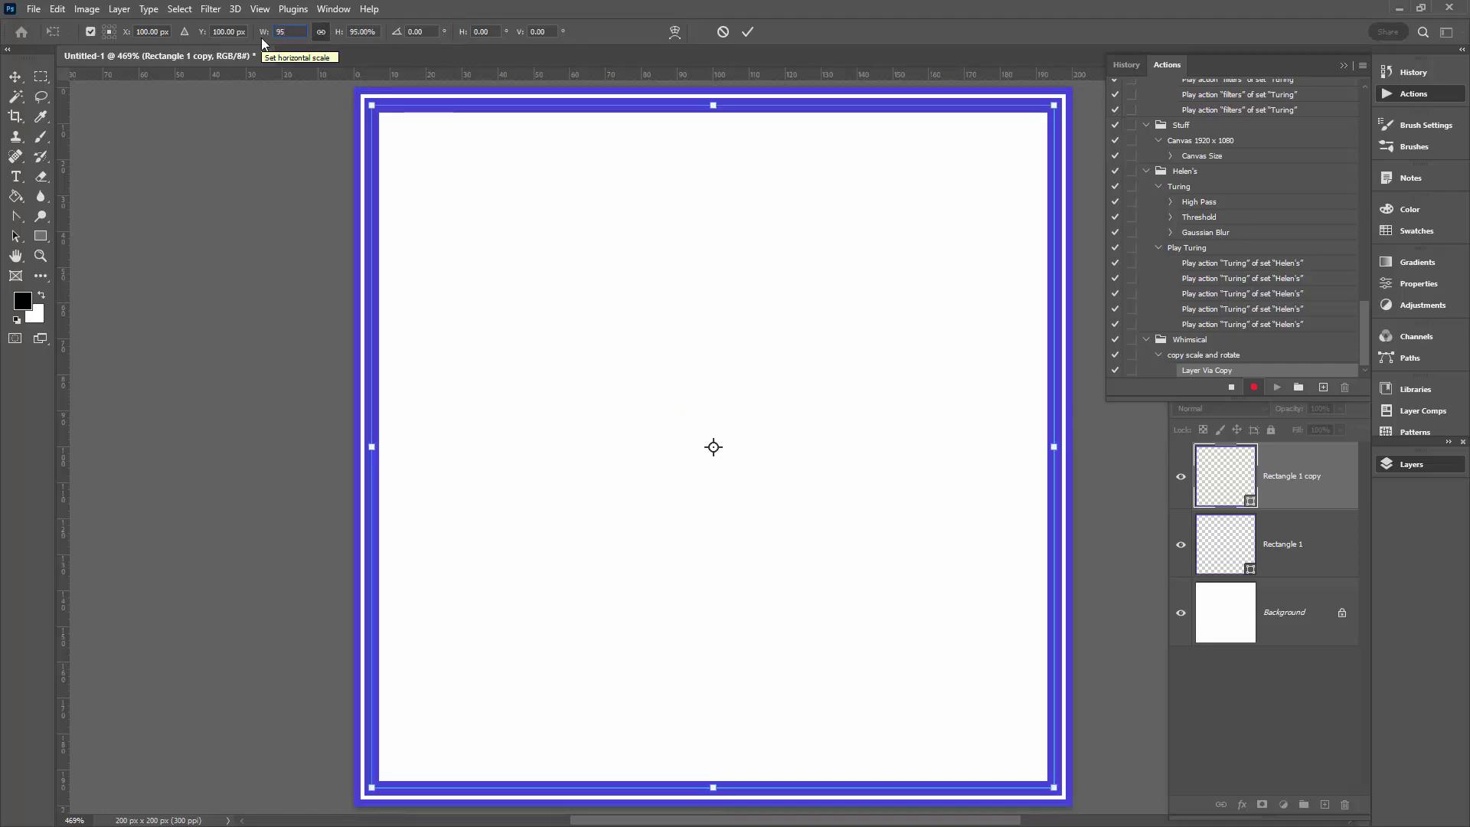
pyautogui.press('Tab')
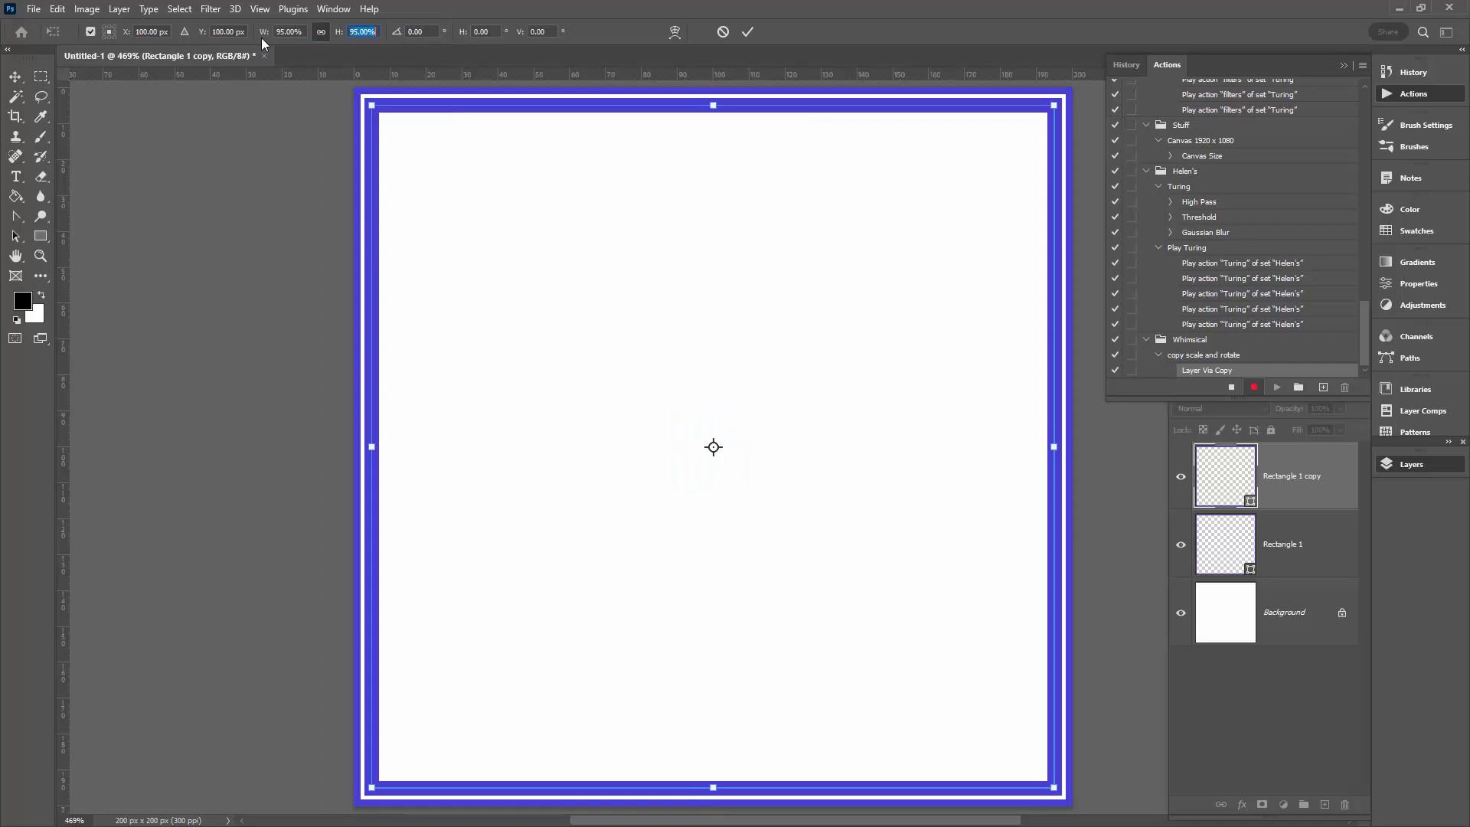
pyautogui.press('BackSpace')
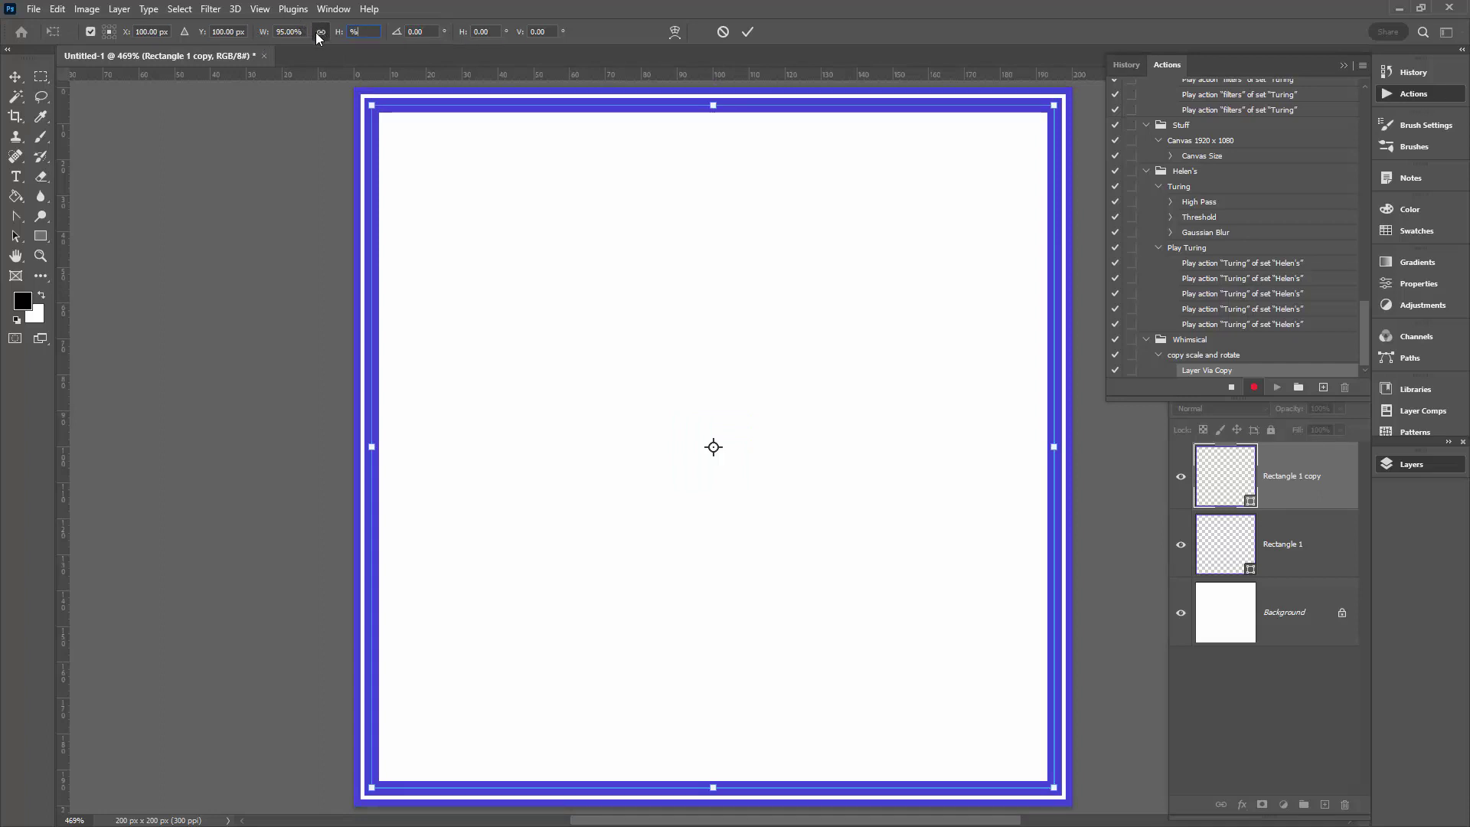
pyautogui.press('Tab')
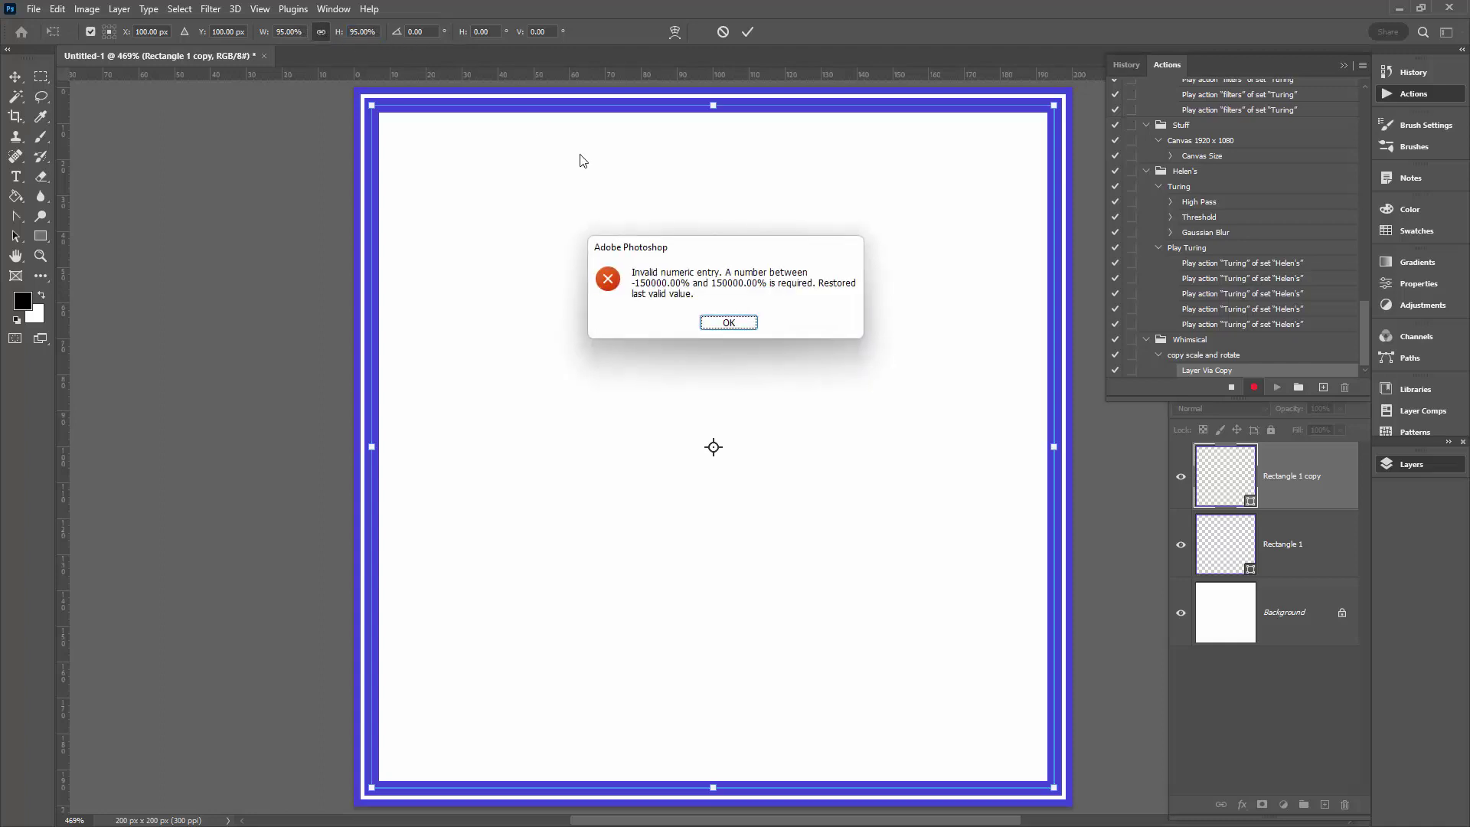
pyautogui.click(731, 322)
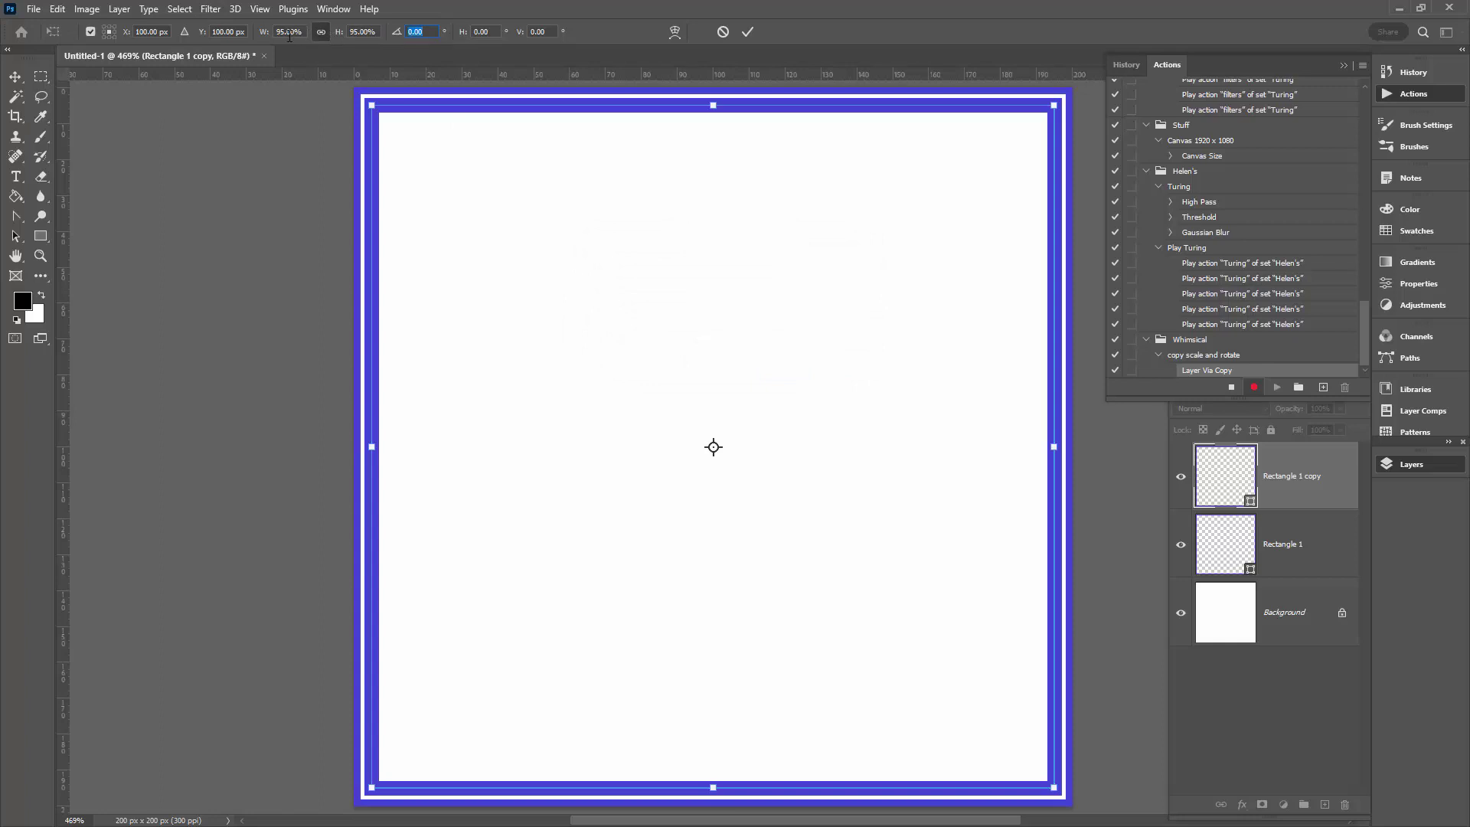
# Step: Rotate the copied rectangle by -3 degrees, commit the transform and stop recording the action
pyautogui.click(318, 32)
pyautogui.press('Return')
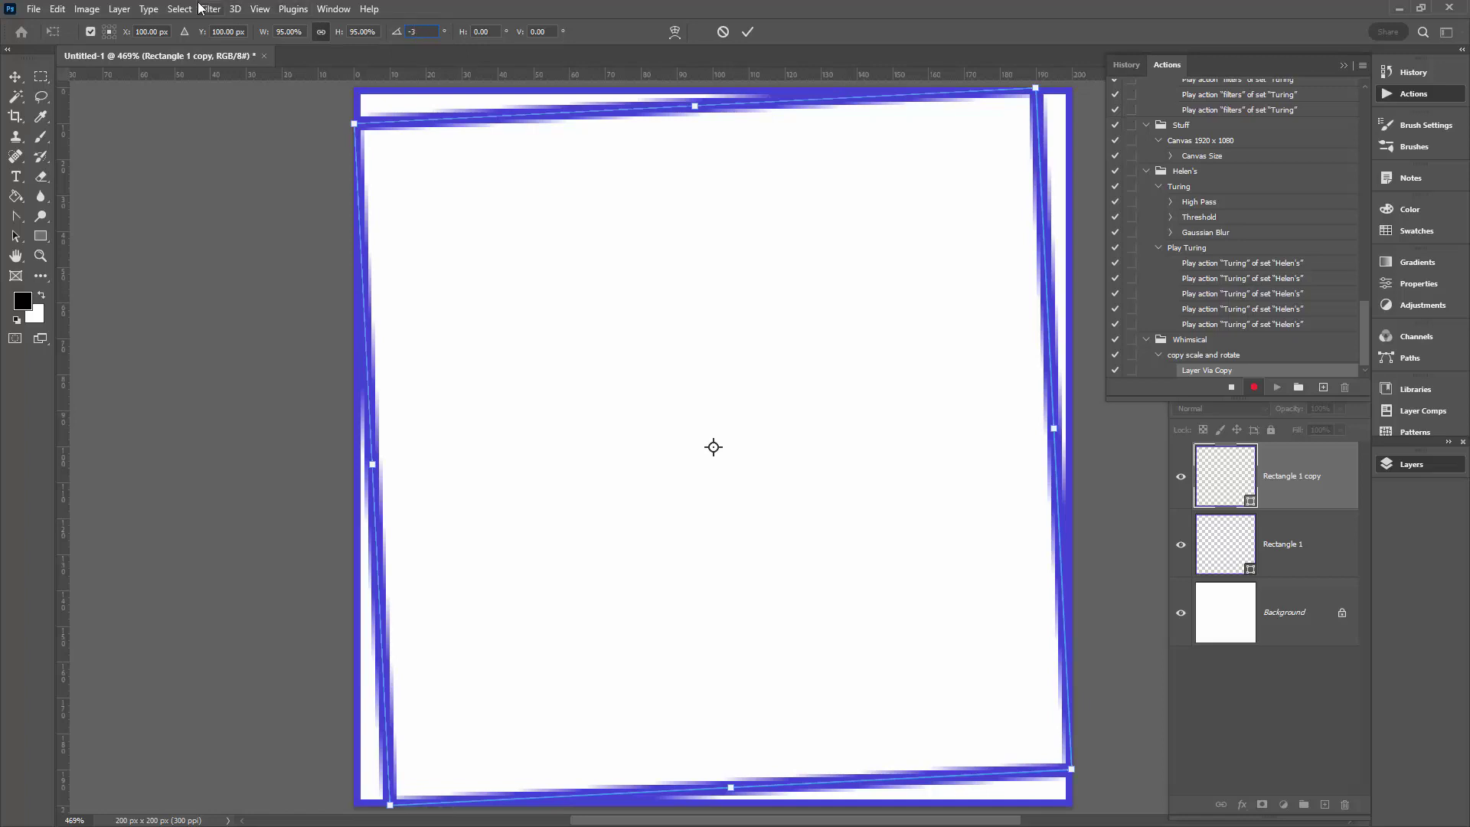
pyautogui.click(747, 31)
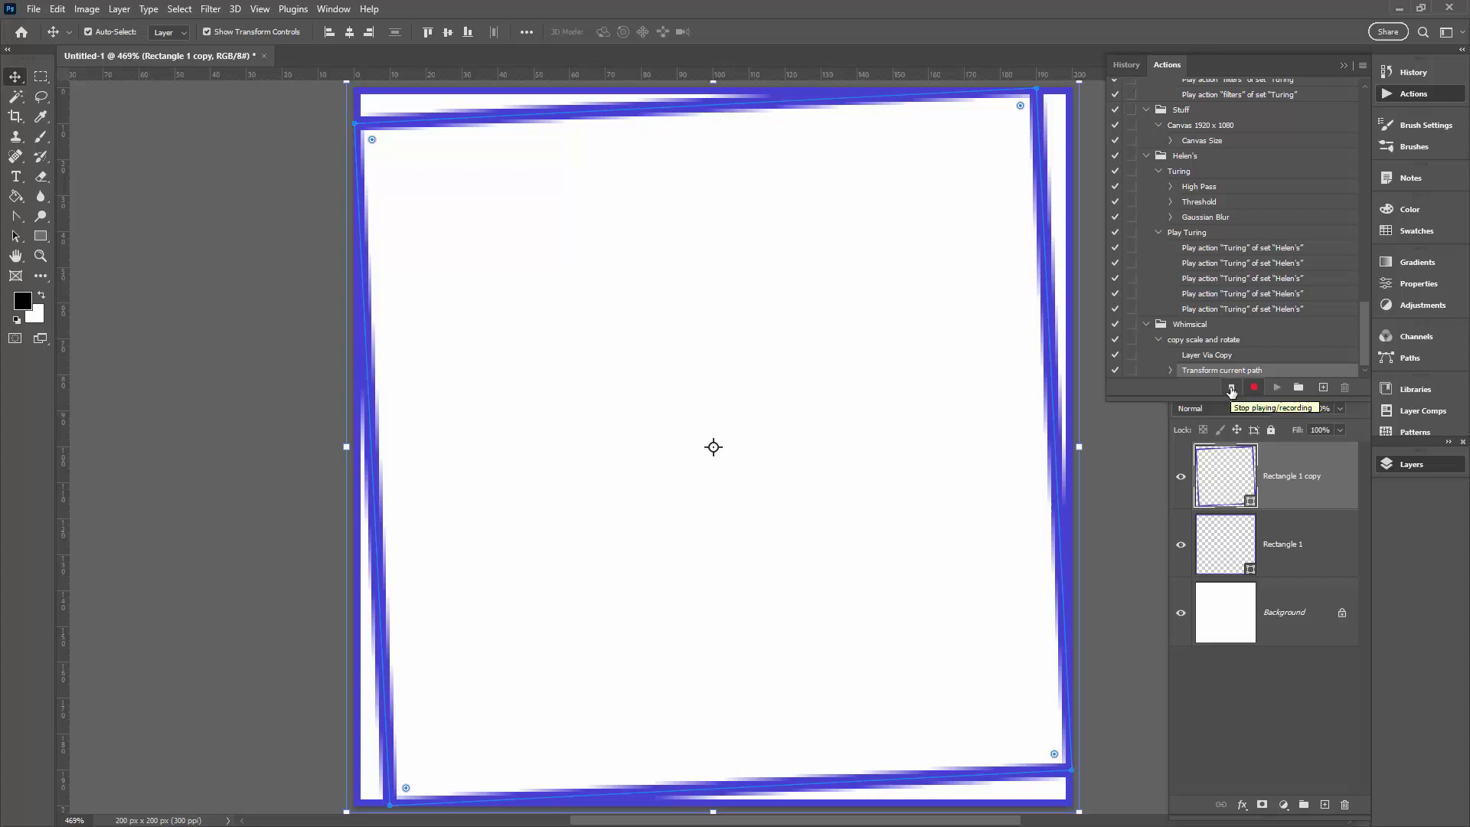
pyautogui.click(1231, 389)
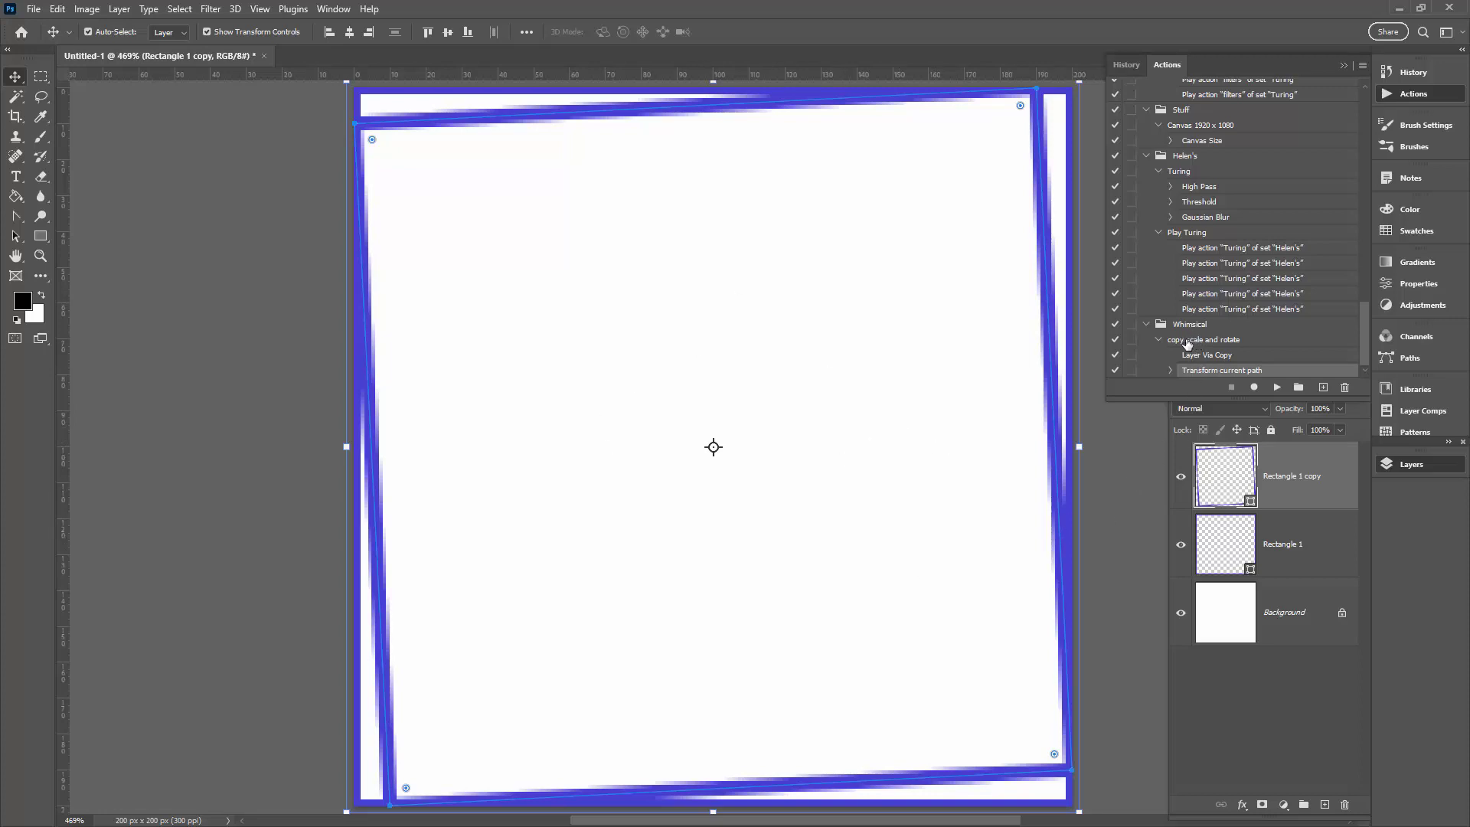
# Step: Play the "copy scale and rotate" action four times to add more shrinking, rotated copies of the square
pyautogui.click(1188, 342)
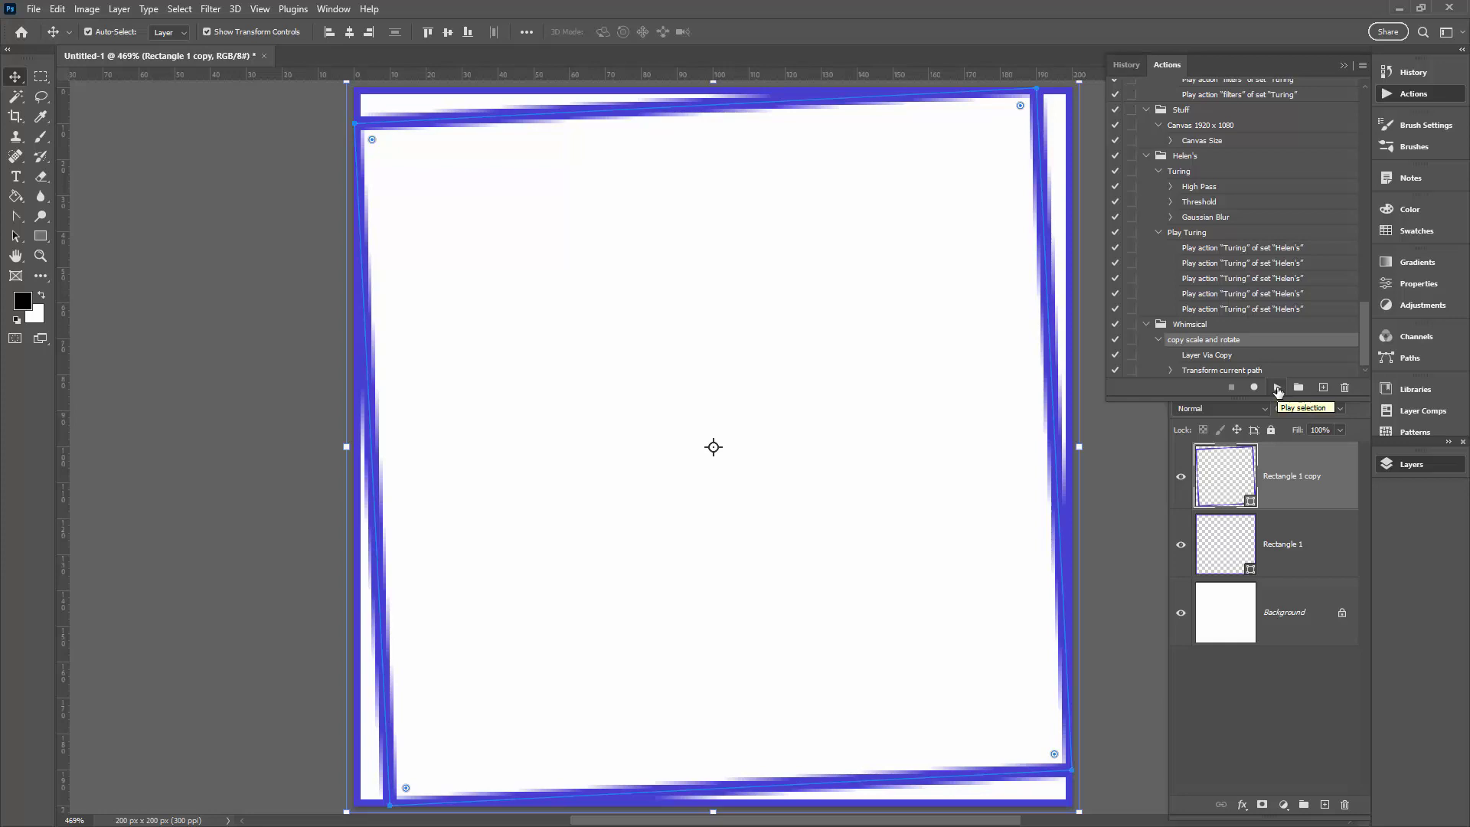
pyautogui.click(1276, 389)
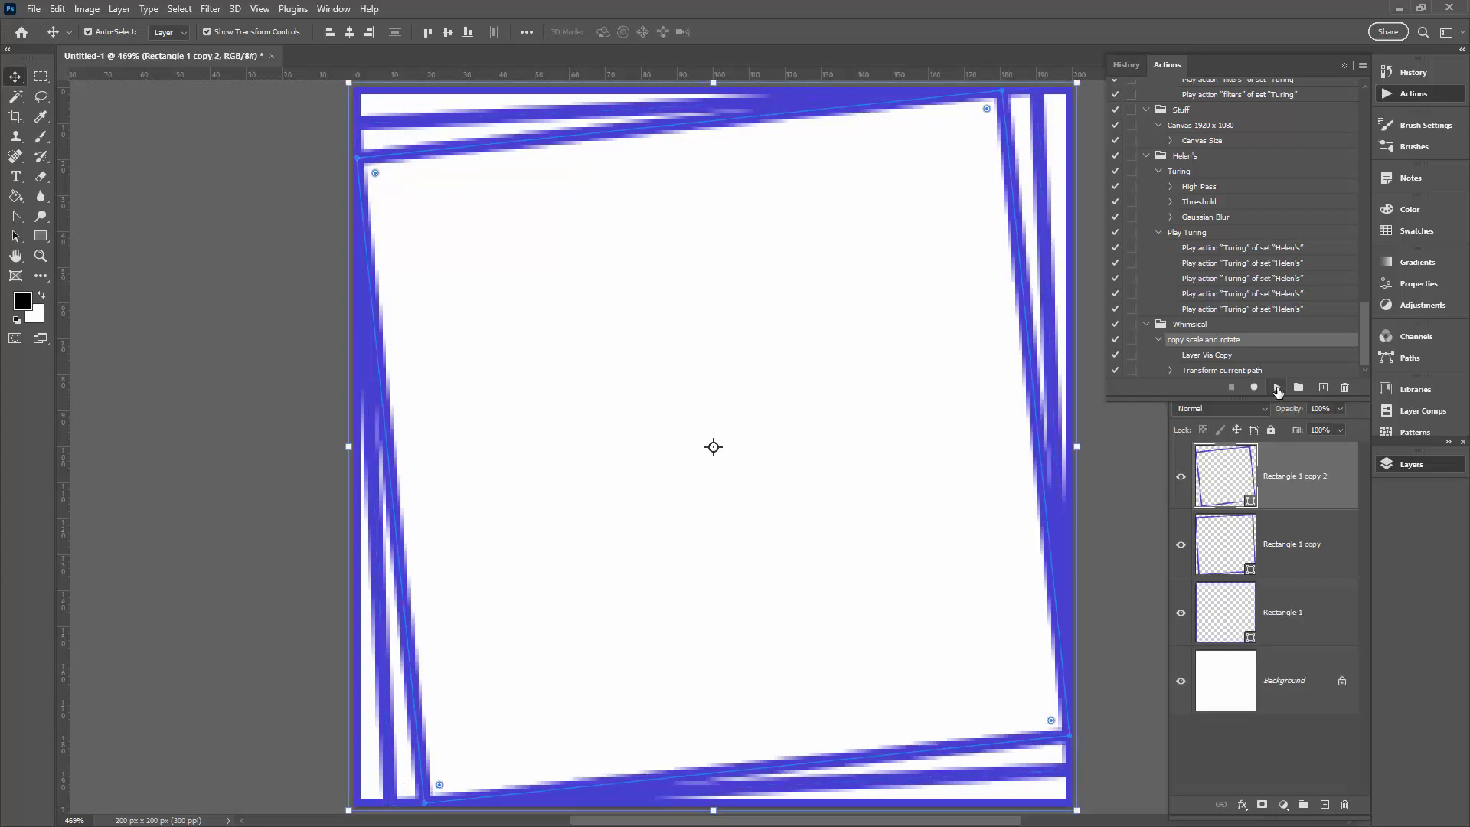
pyautogui.click(1277, 388)
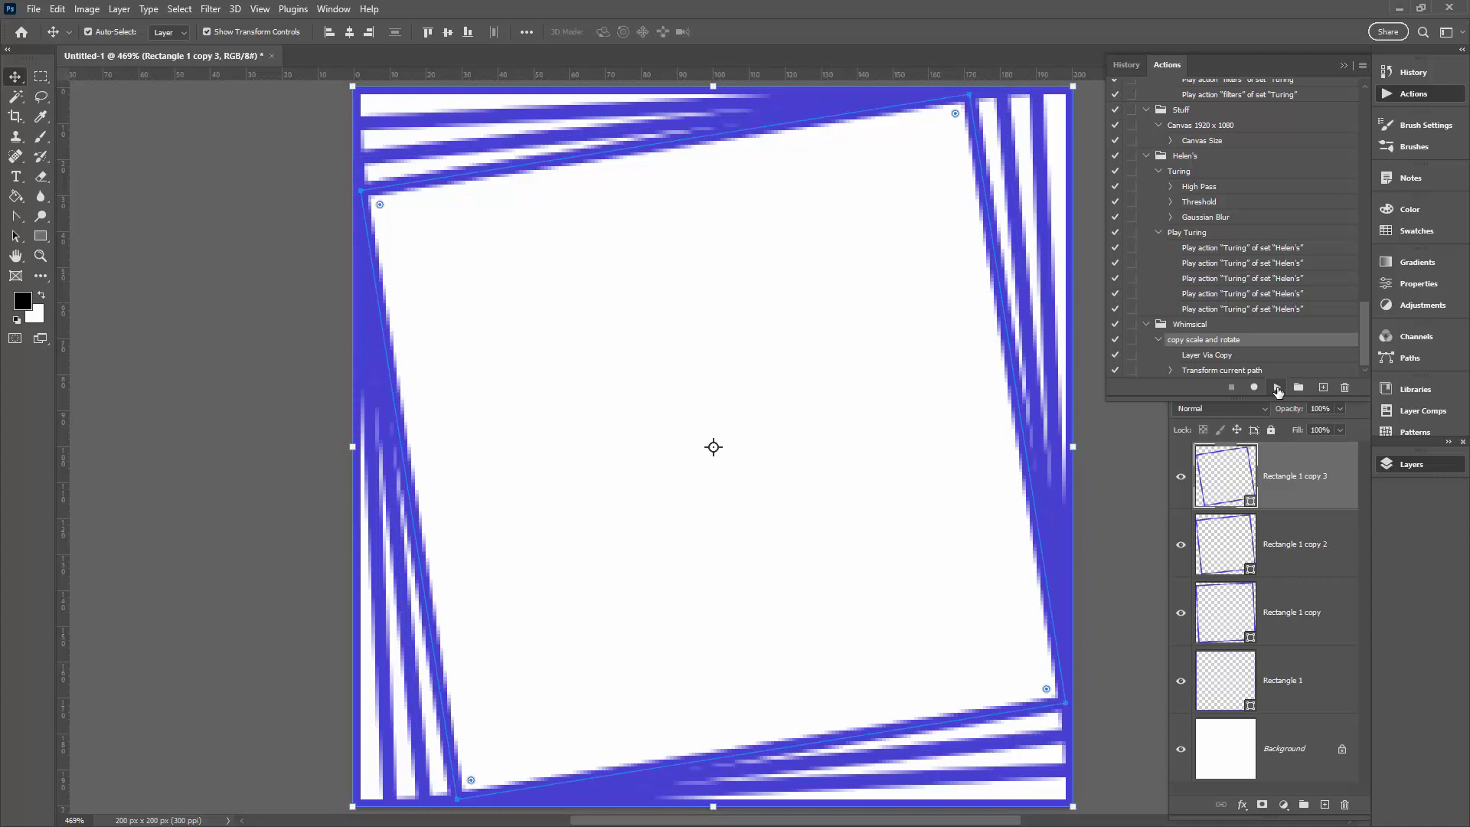
pyautogui.click(1277, 388)
pyautogui.click(1276, 388)
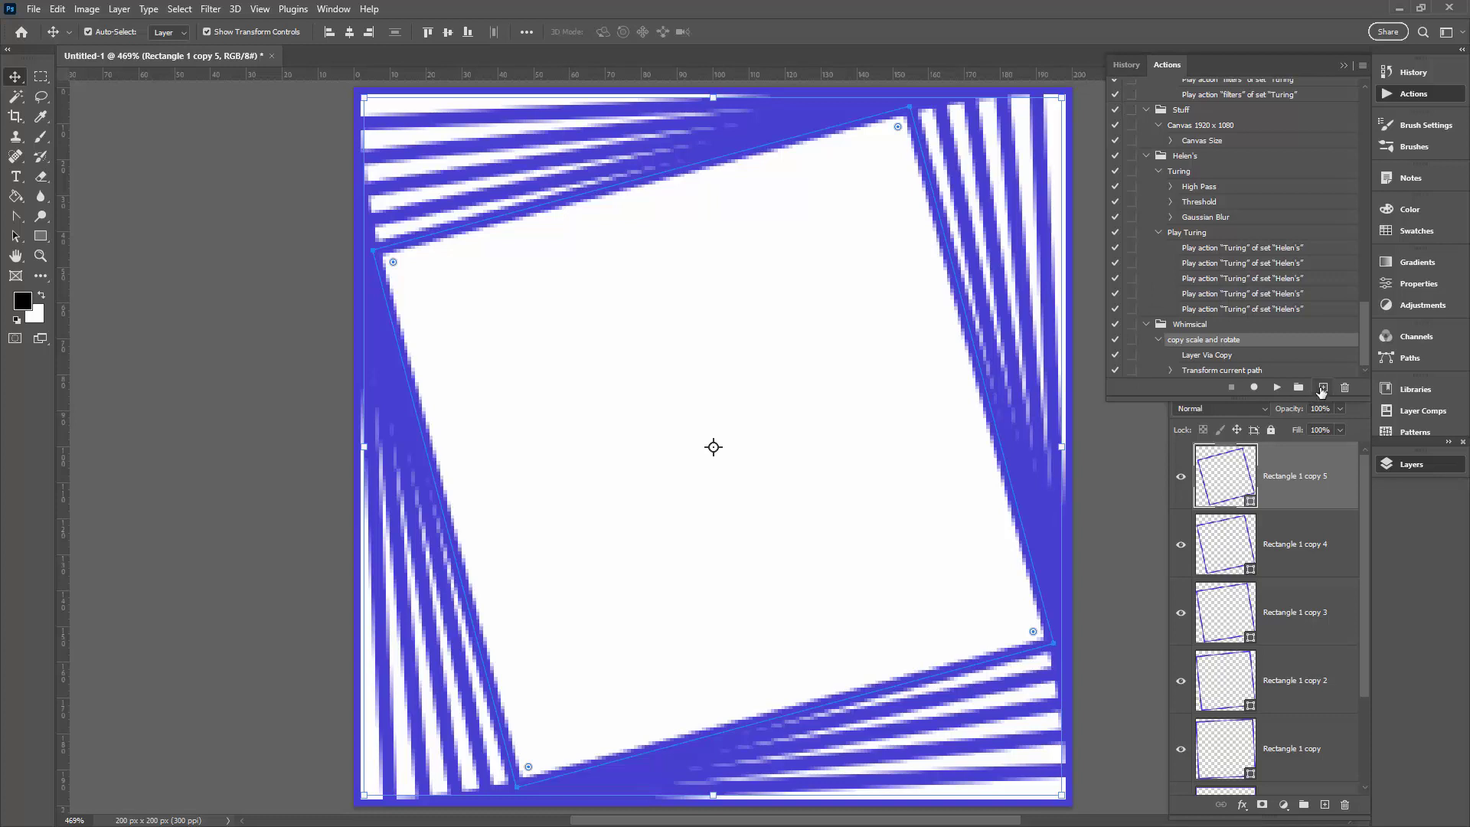
# Step: Create an action named "play copy scale and rotate" in the Whimsical set and start recording it
pyautogui.click(1324, 390)
pyautogui.write('rotate')
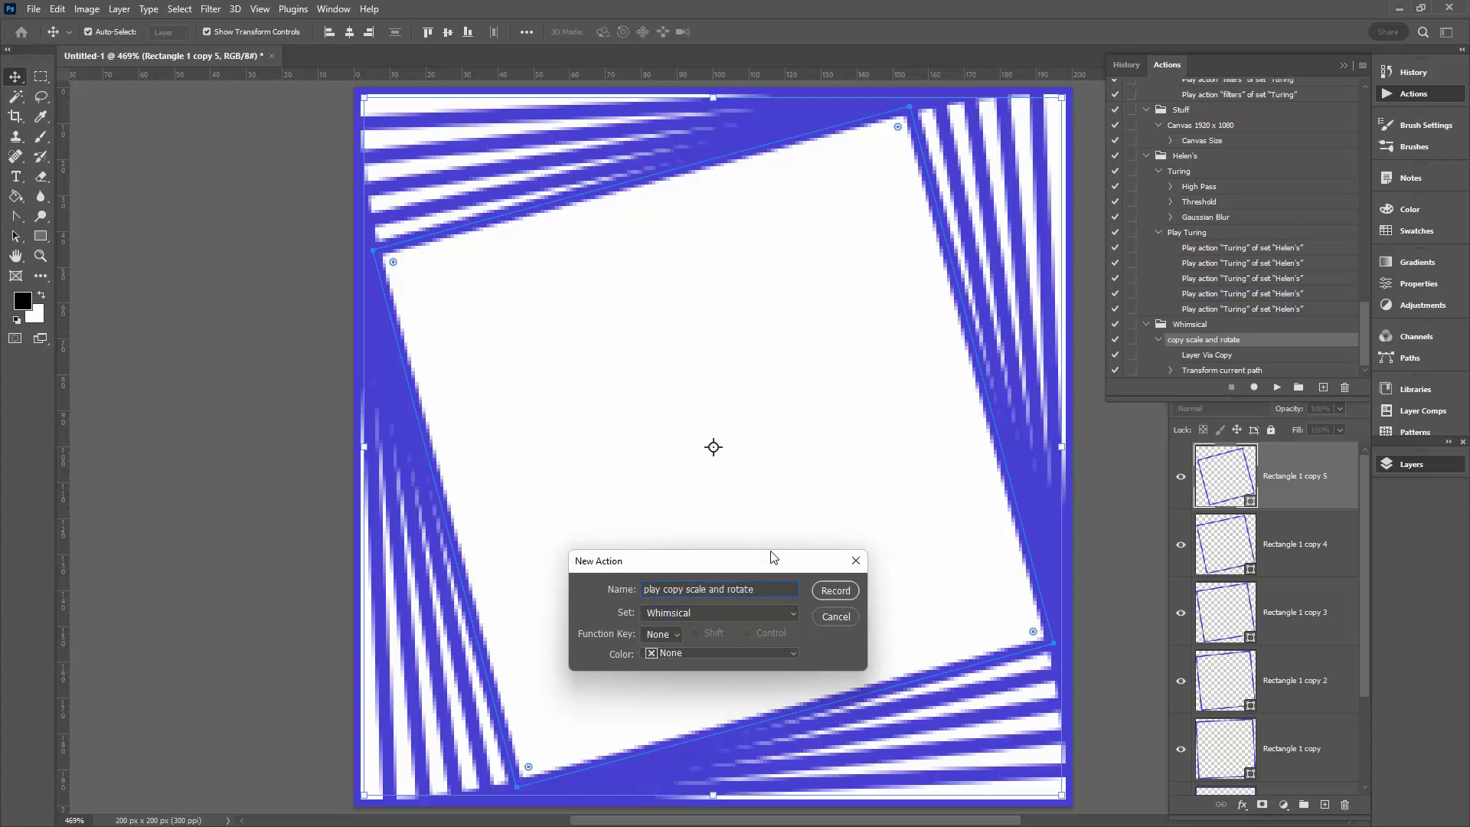
pyautogui.click(846, 594)
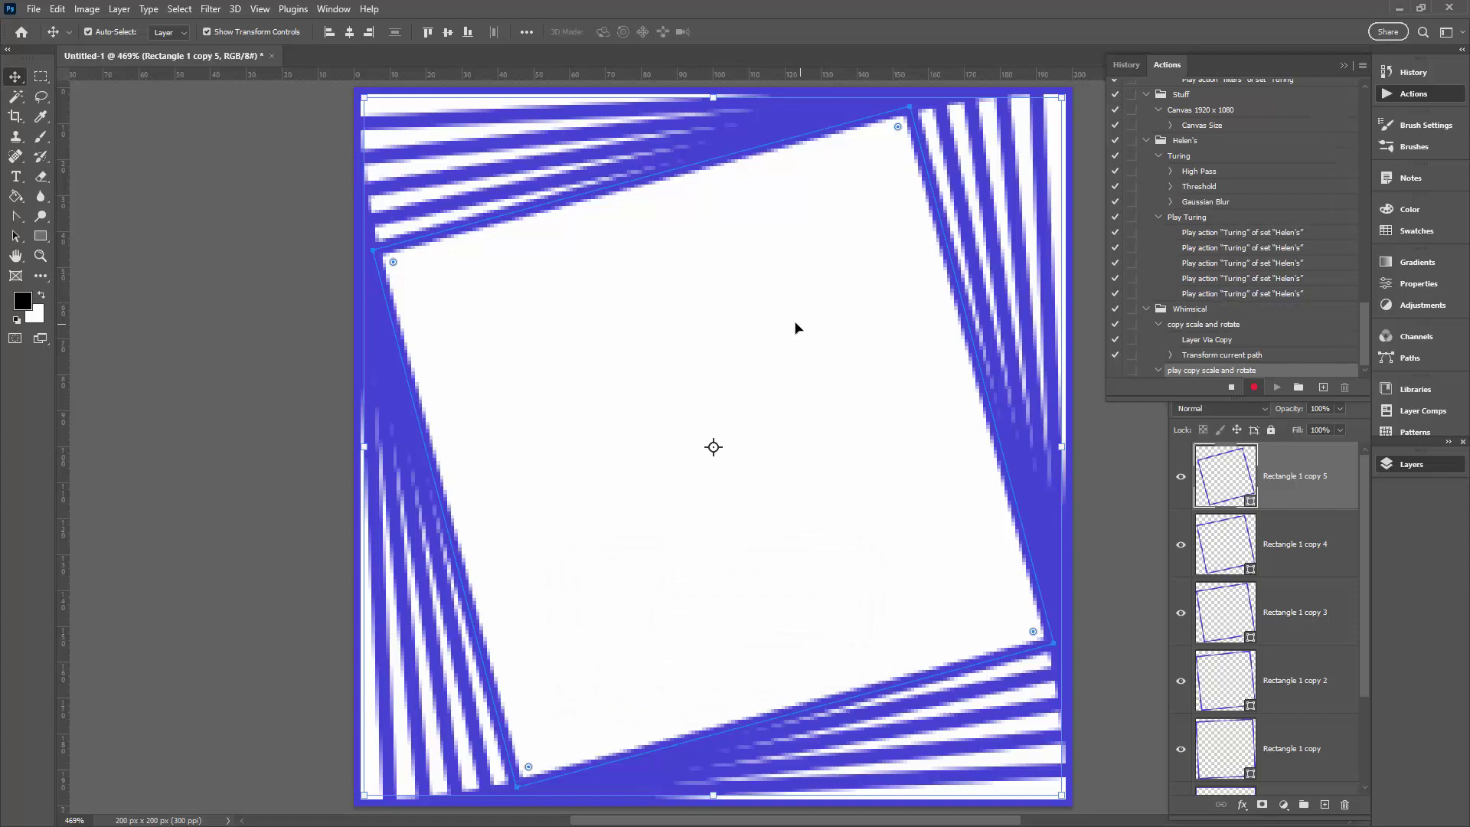
# Step: Record ten plays of the "copy scale and rotate" action into the new action and stop recording
pyautogui.click(1177, 326)
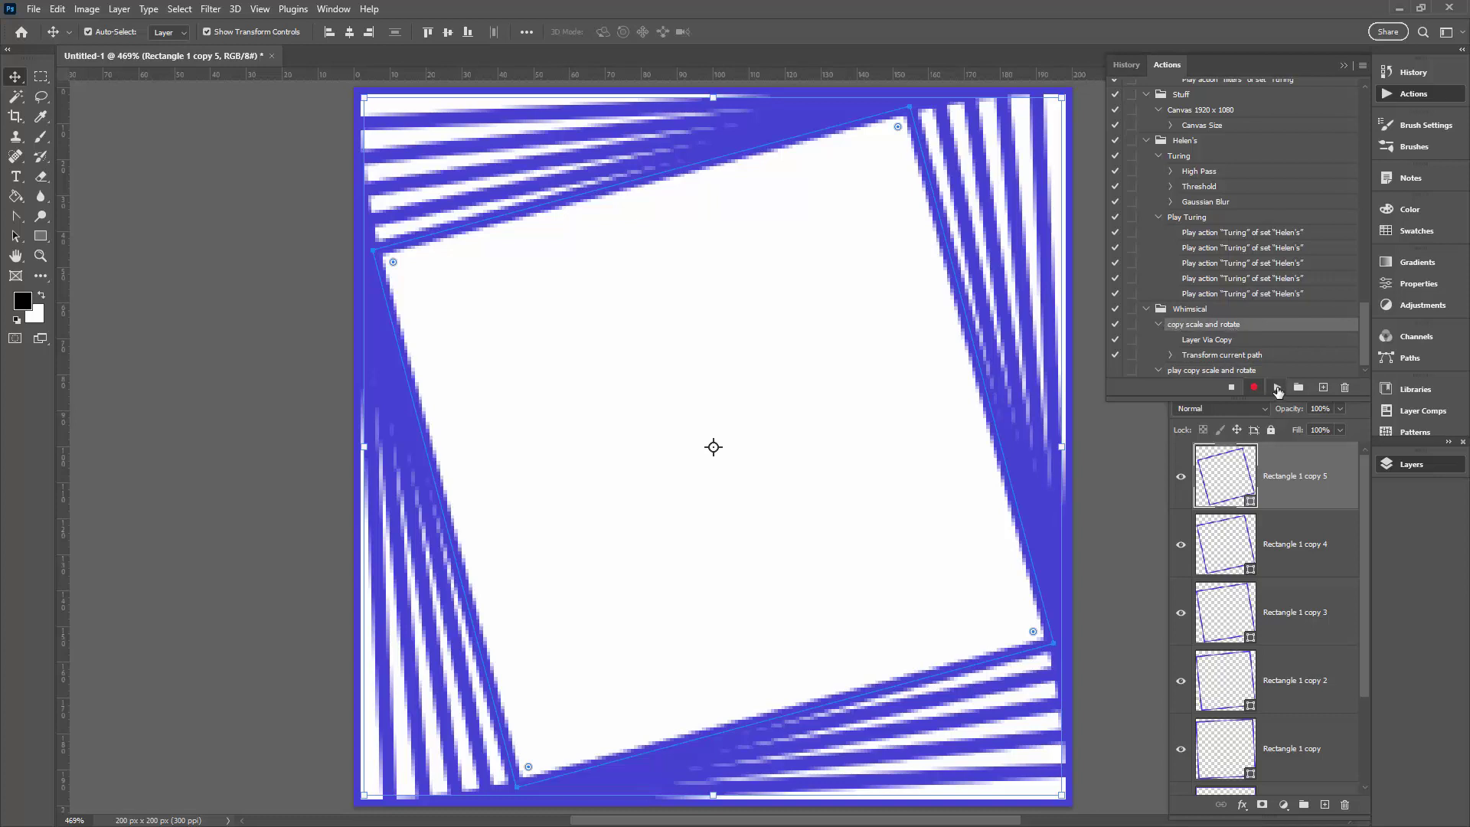
pyautogui.click(1276, 388)
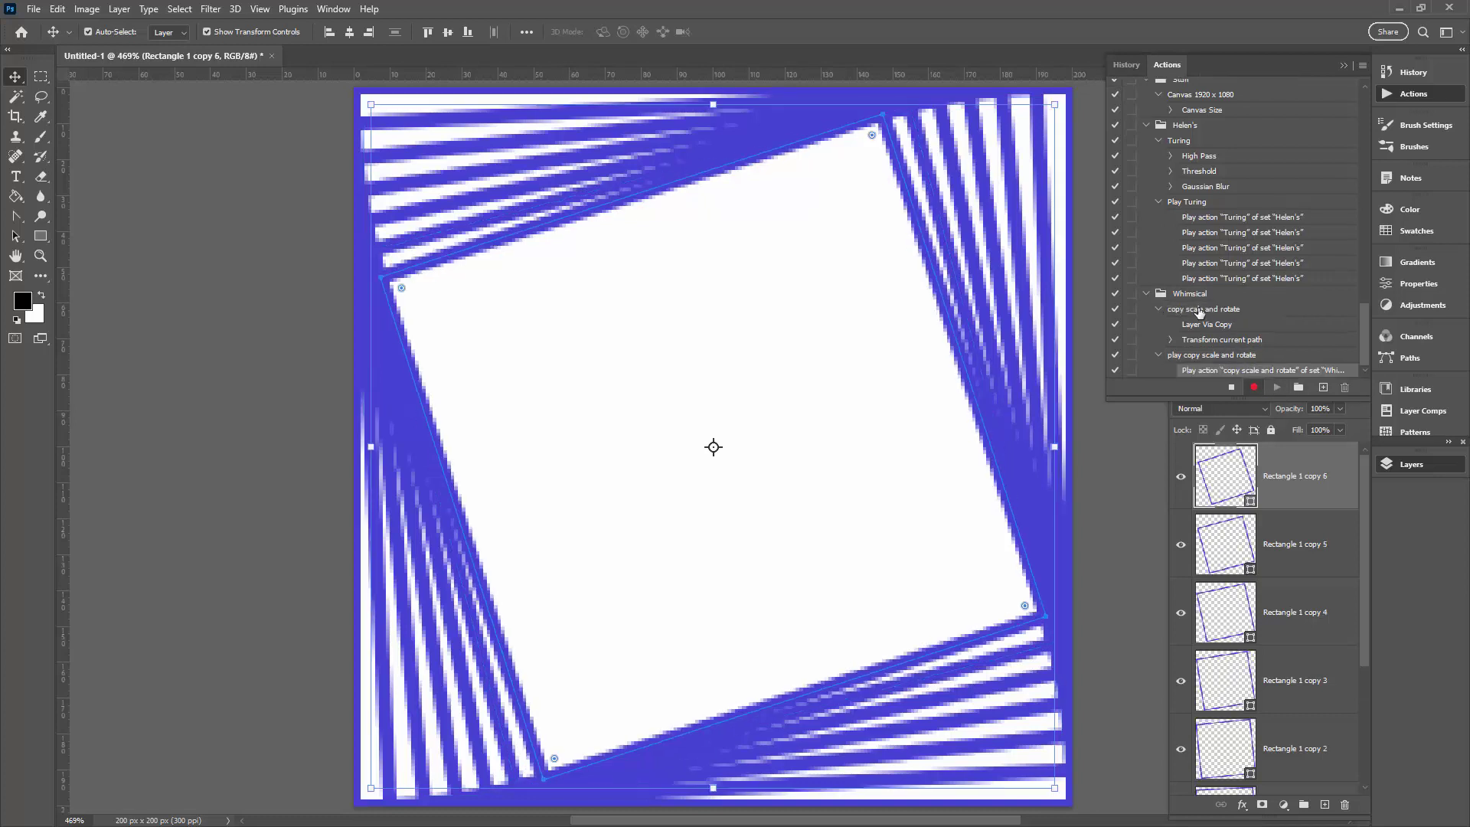
pyautogui.click(1276, 387)
pyautogui.click(1276, 387)
pyautogui.click(1276, 388)
pyautogui.press('F2')
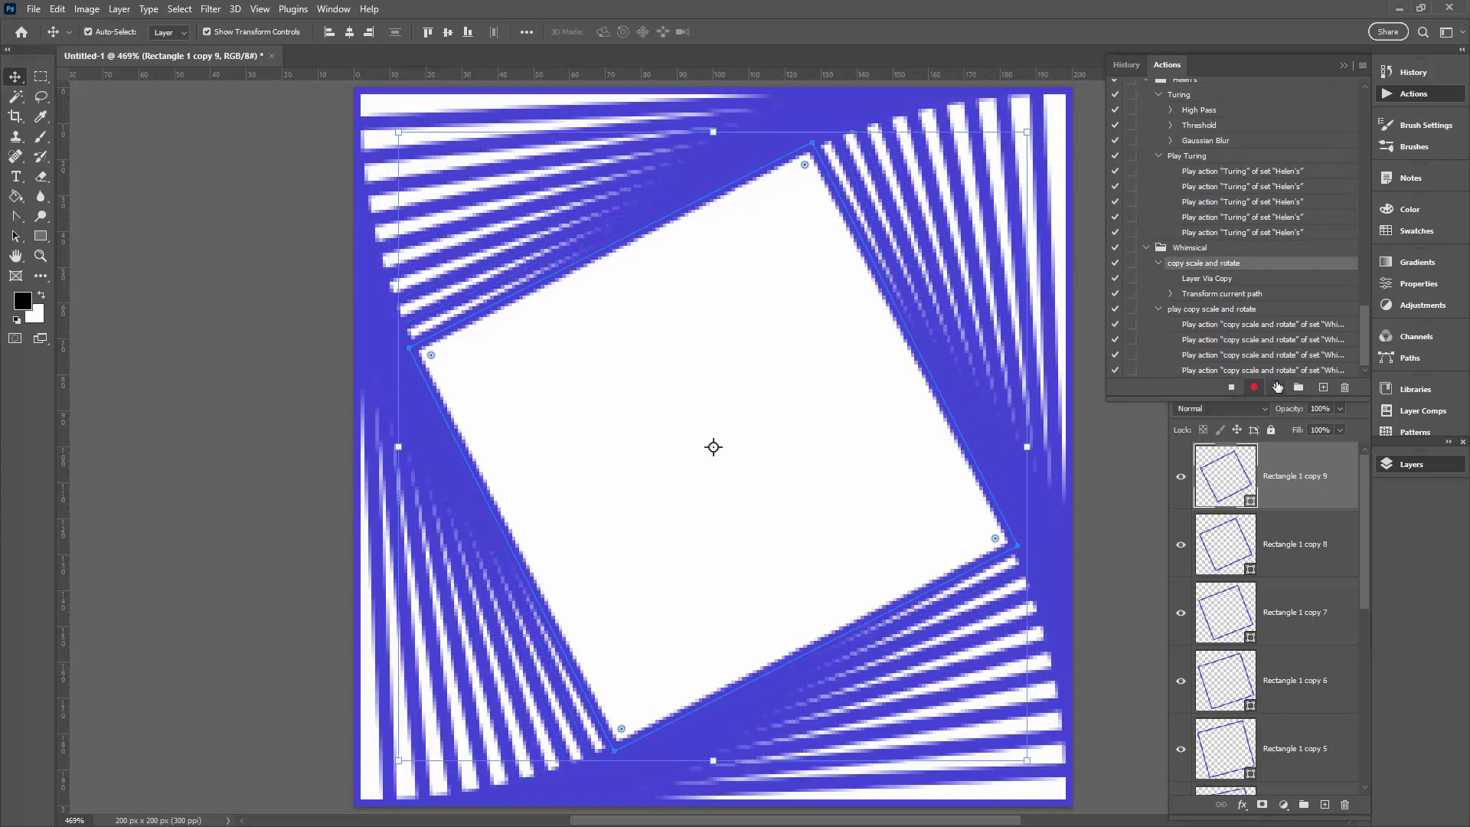
pyautogui.press('F2')
pyautogui.press('F2')
pyautogui.press('F2')
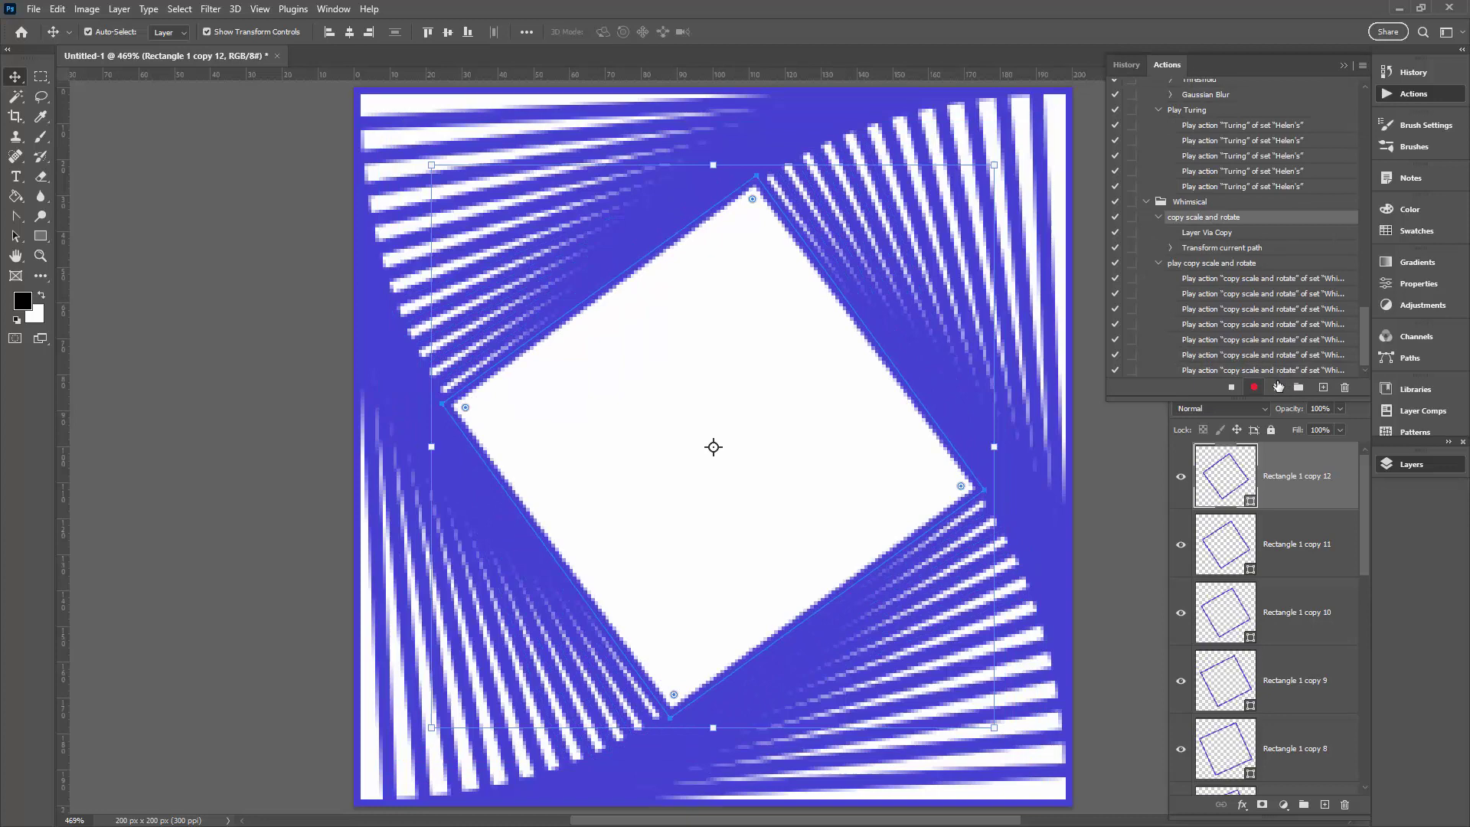
pyautogui.press('F2')
pyautogui.click(1275, 385)
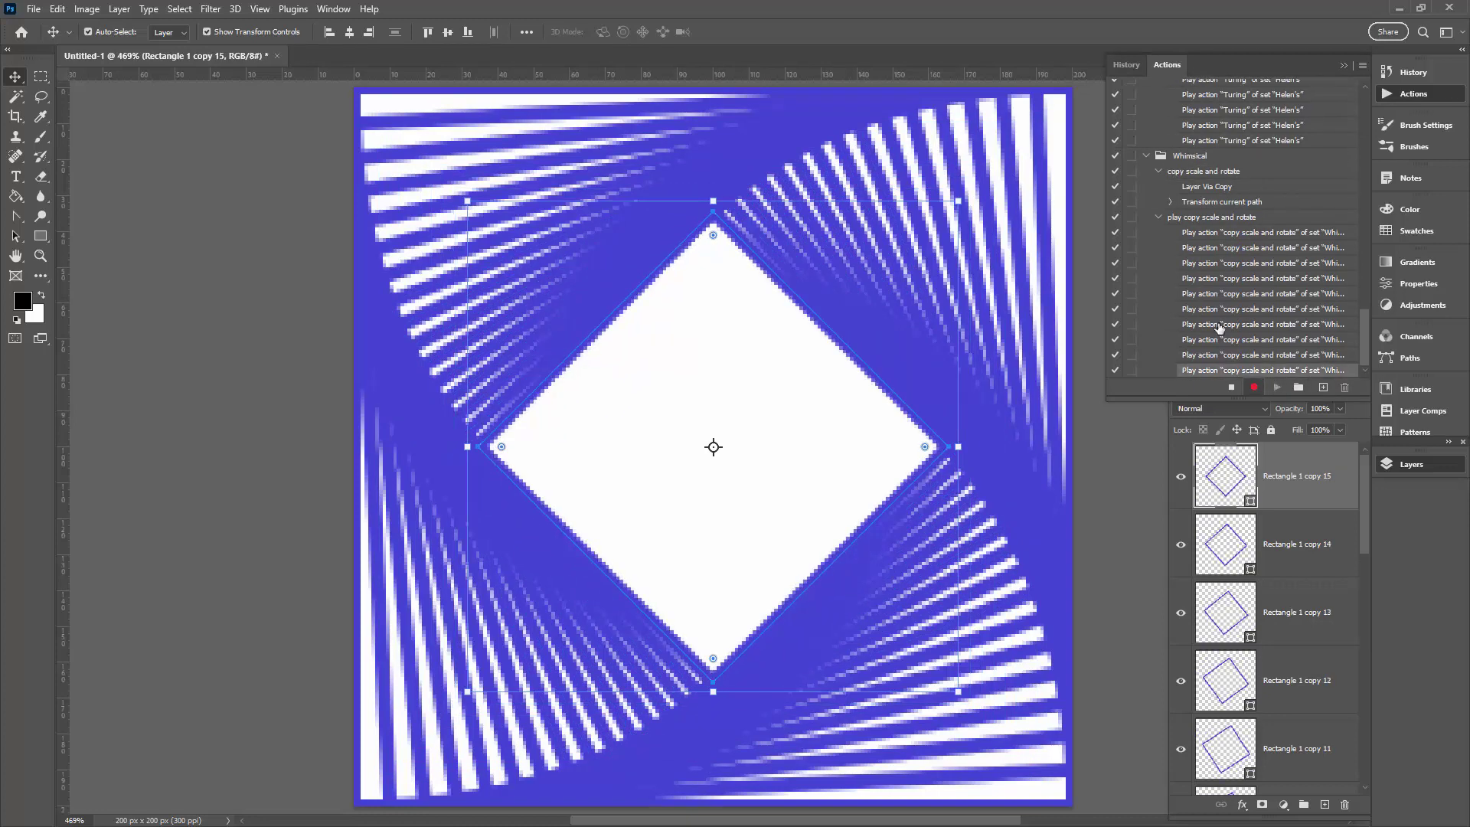
pyautogui.click(1230, 388)
# Step: Play the "play copy scale and rotate" action five times to fill the spiral towards its centre, and deselect the layers
pyautogui.click(1174, 220)
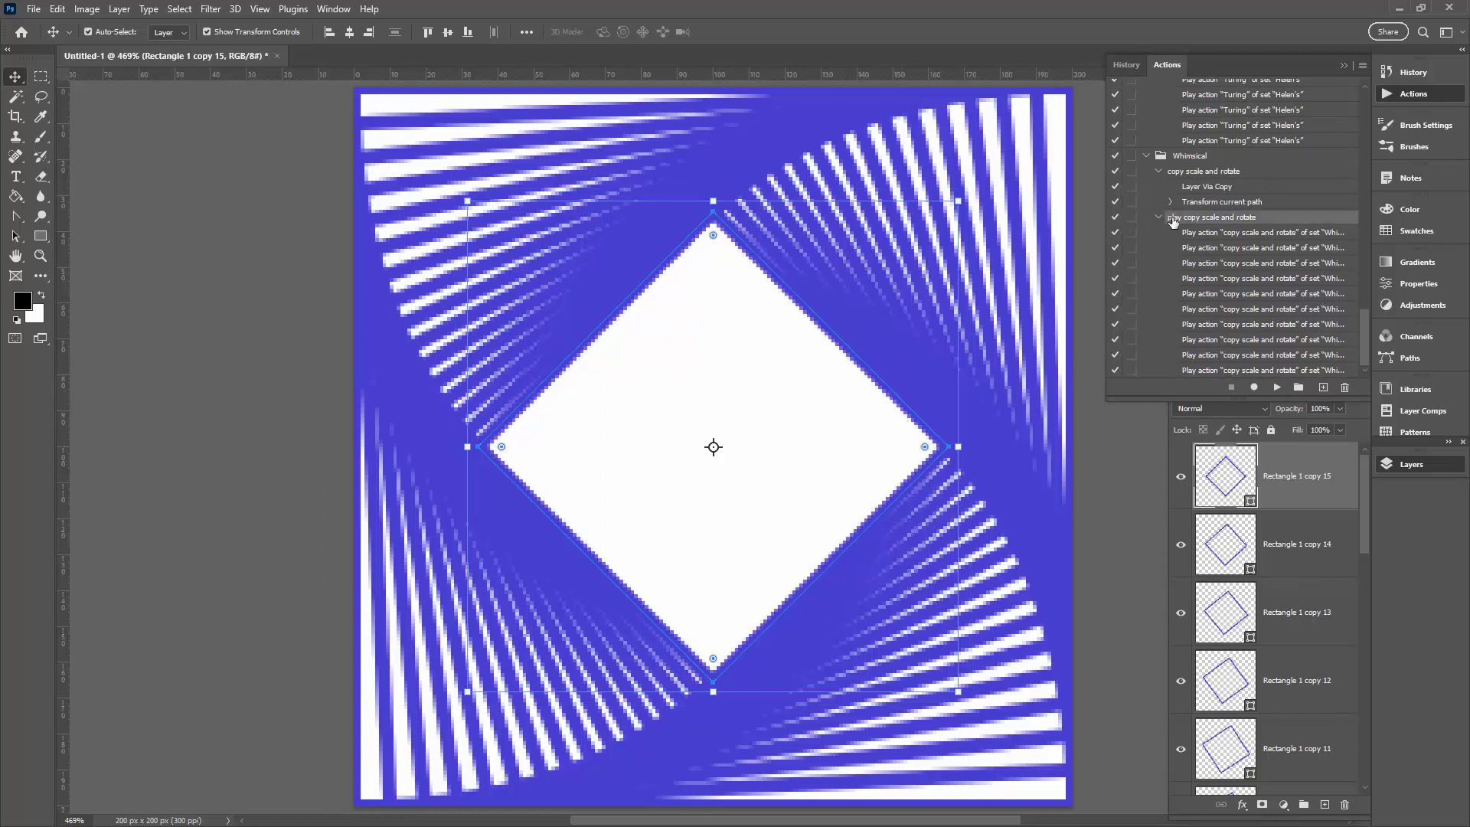
pyautogui.click(1275, 389)
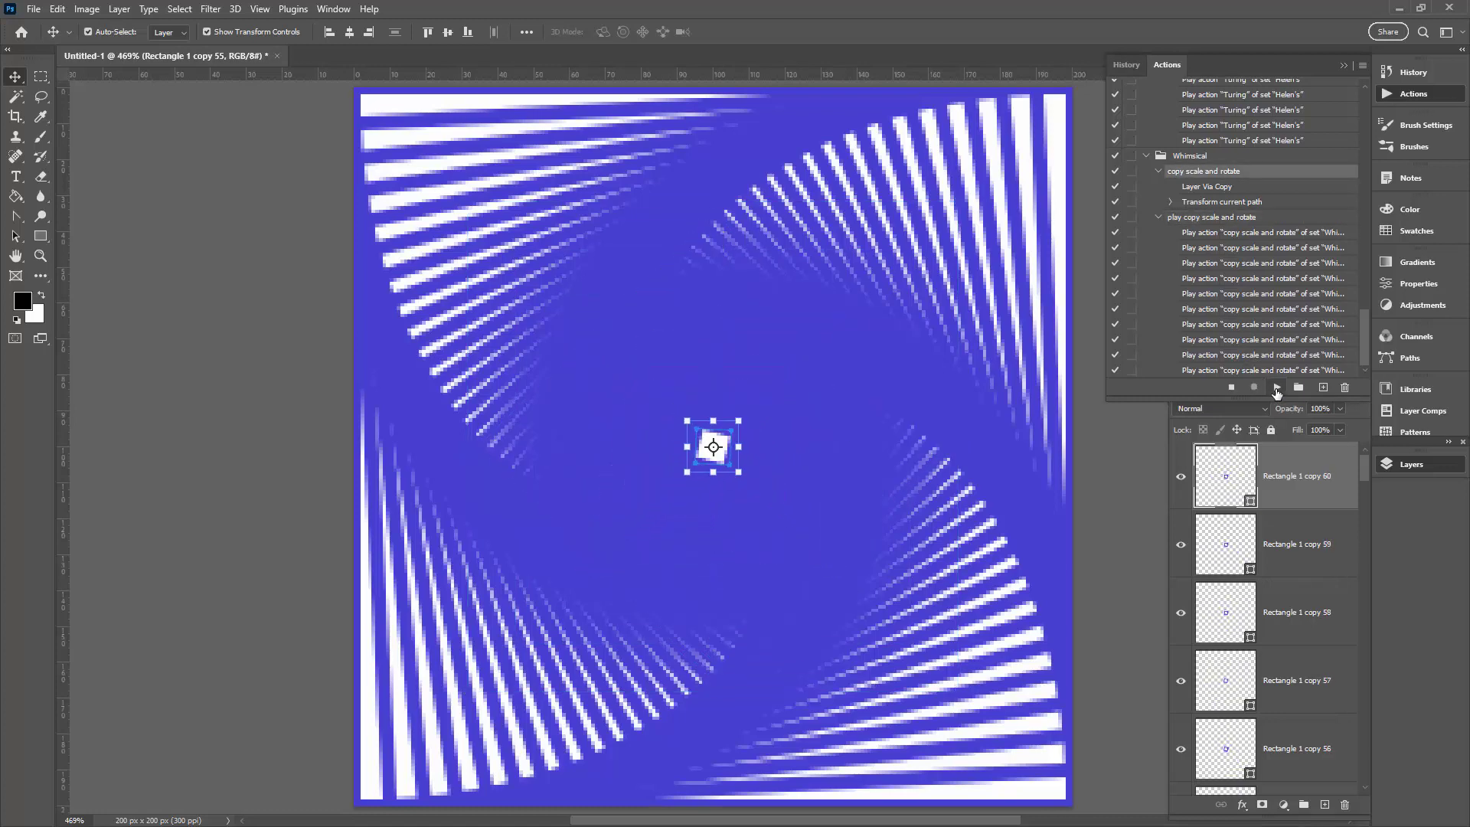
pyautogui.click(230, 284)
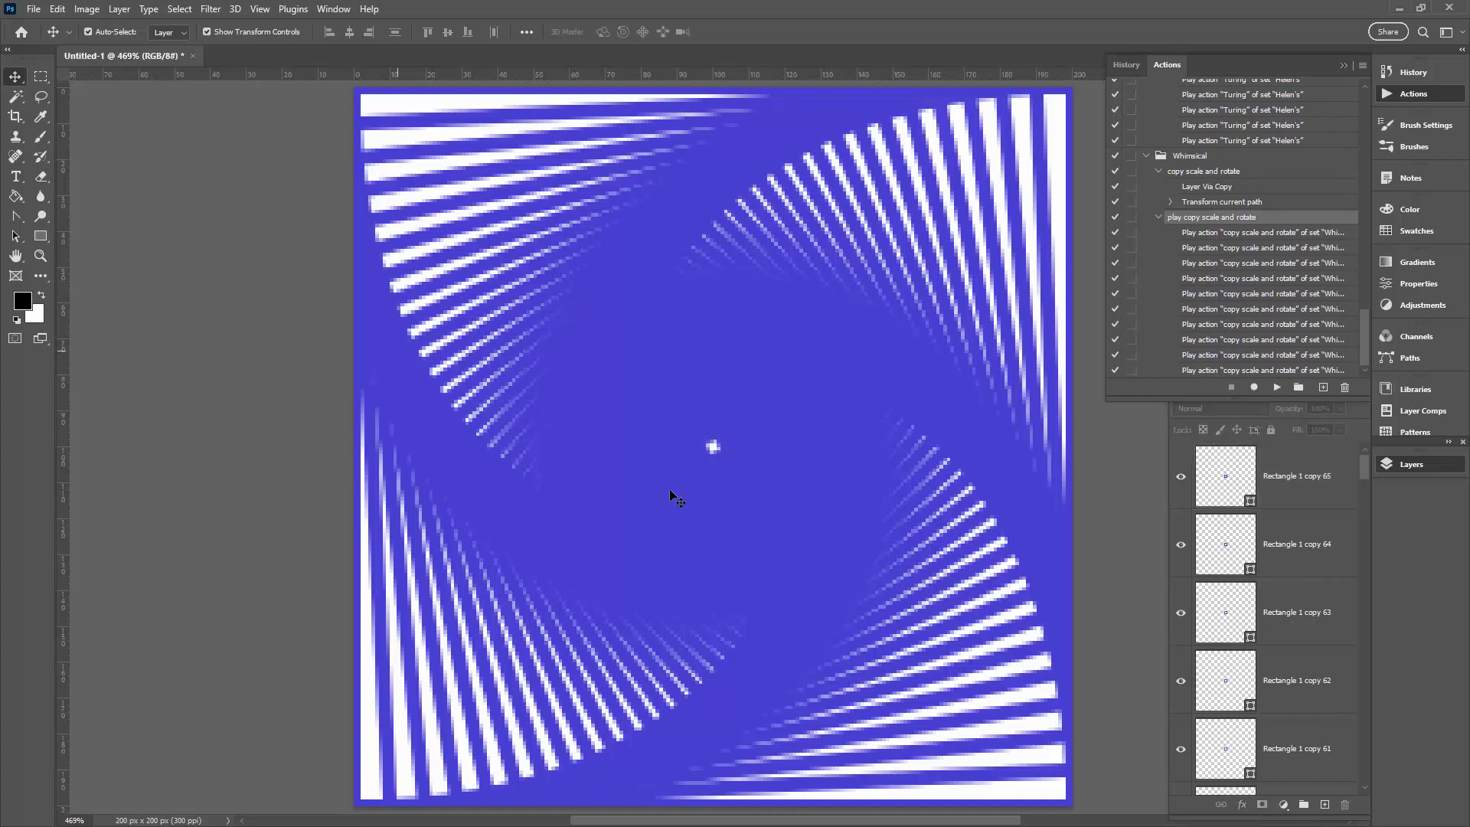
# Step: Collapse the Actions panel, then detach the Layers panel beside the canvas and lengthen it
pyautogui.click(1344, 66)
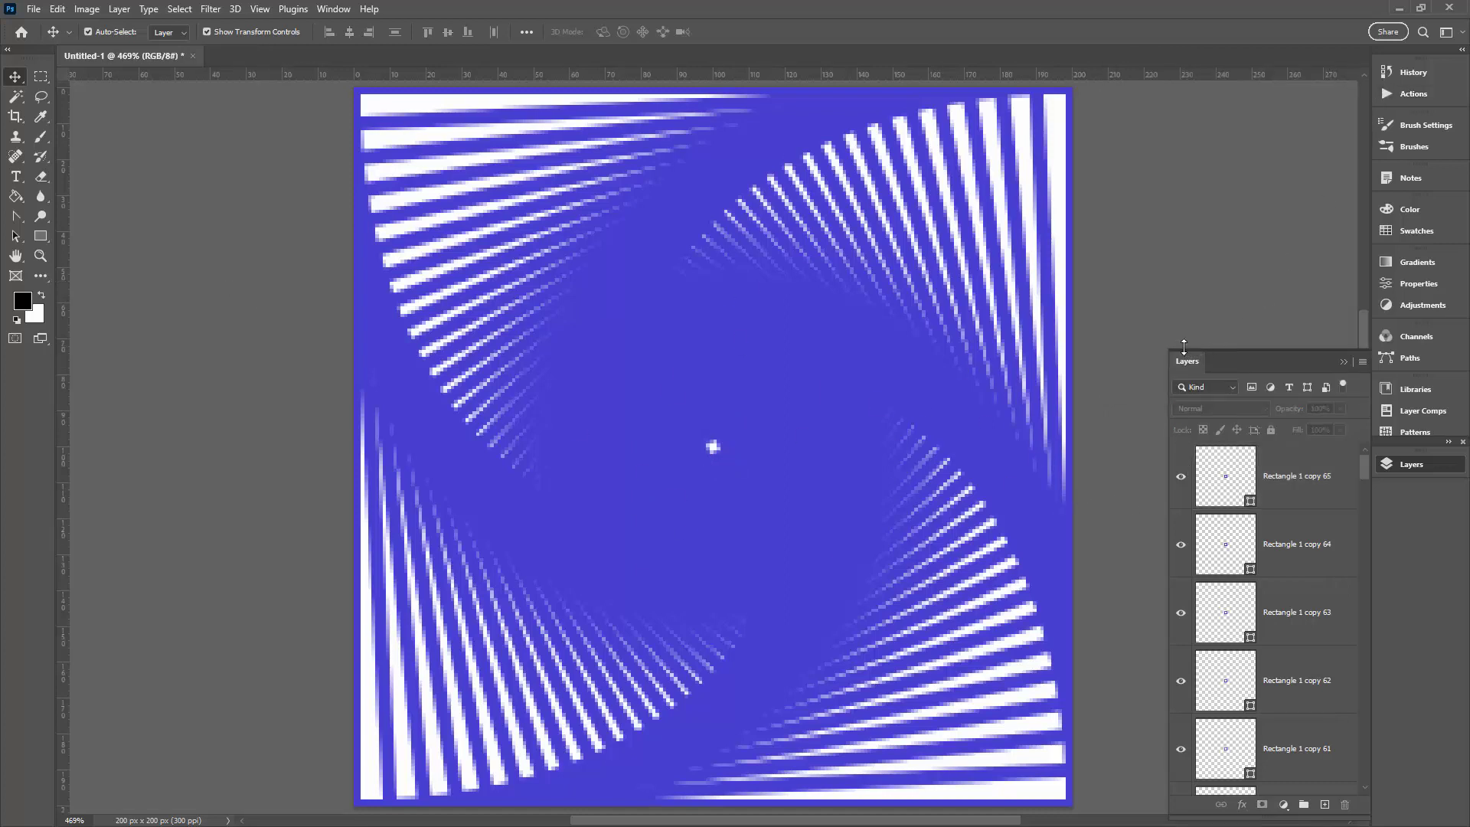
pyautogui.moveTo(1188, 363); pyautogui.dragTo(1131, 119)
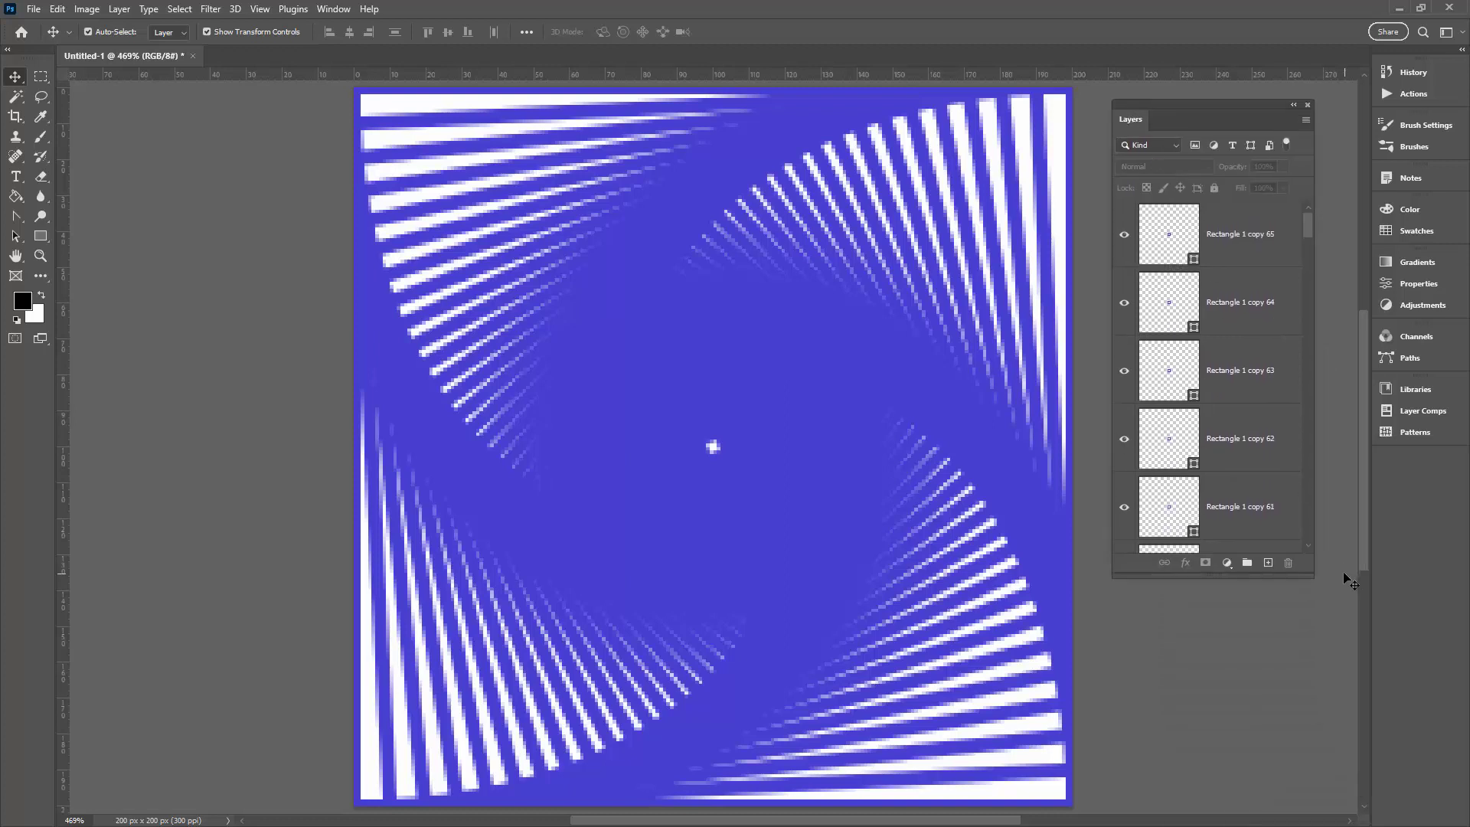
pyautogui.moveTo(1309, 587); pyautogui.dragTo(1311, 698)
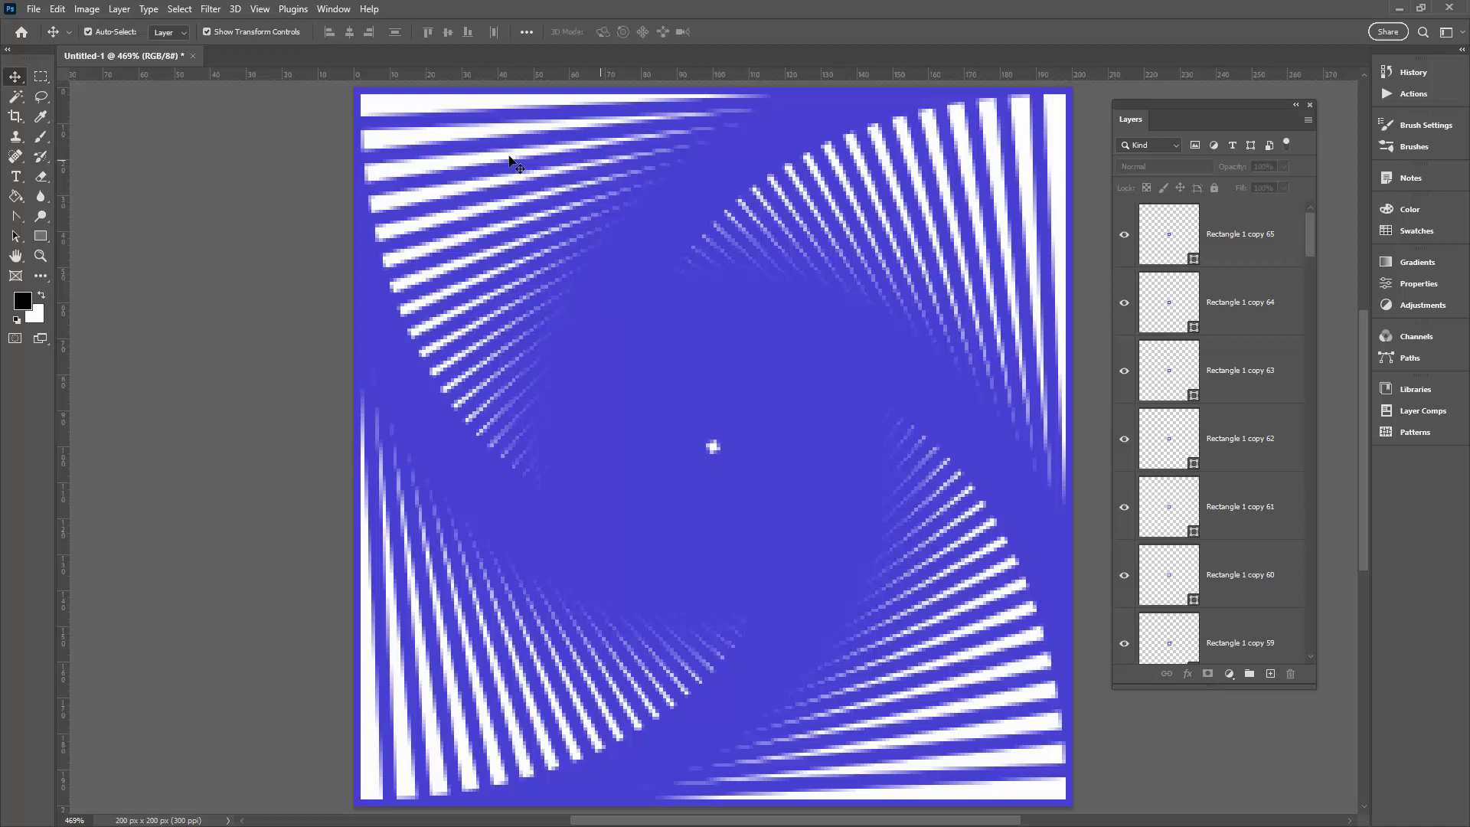
# Step: Select every rectangle layer from Rectangle 1 copy 65 to Rectangle 1, set their stroke width to 2 px and deselect them
pyautogui.click(1240, 224)
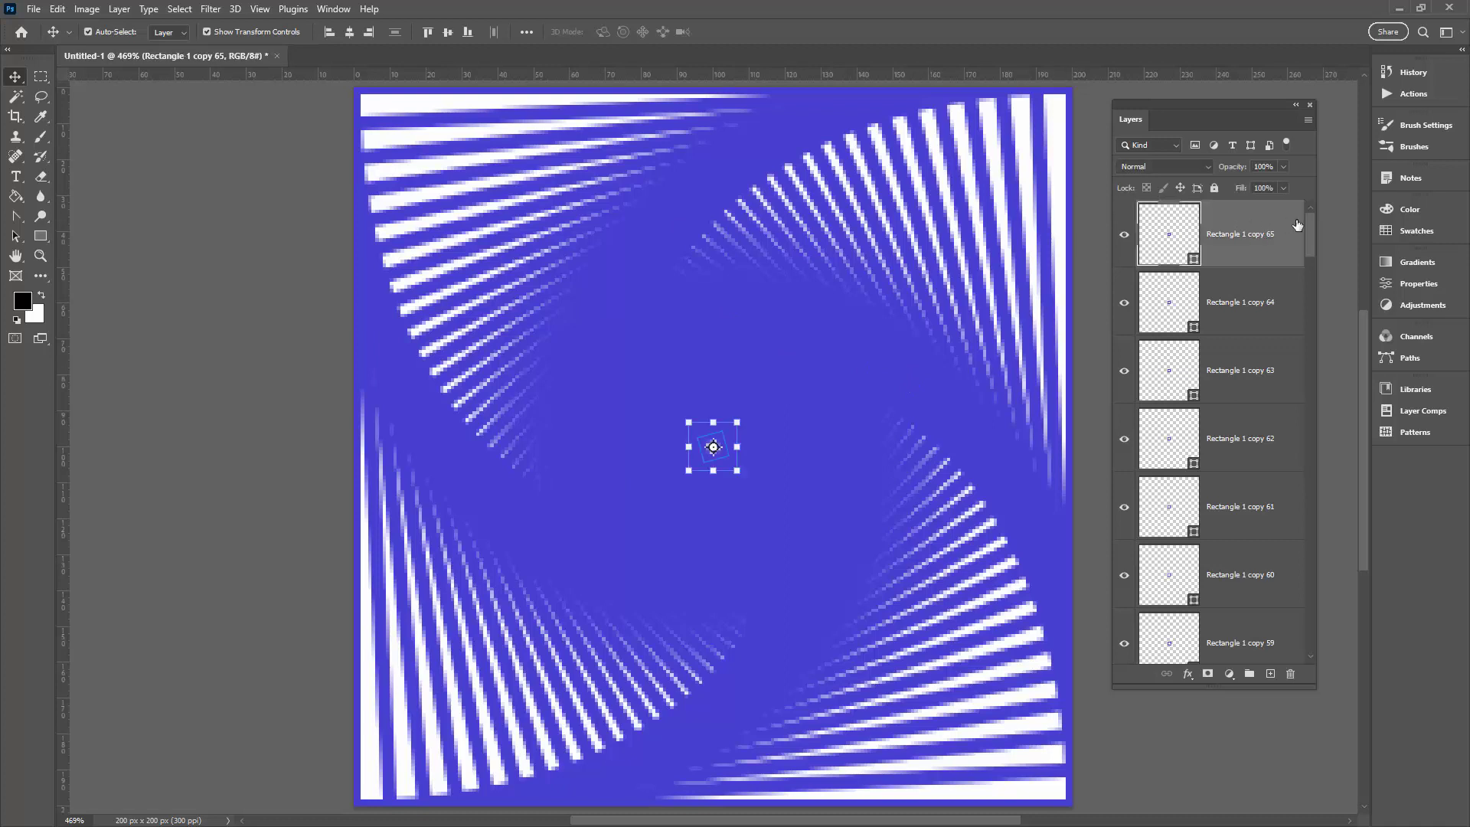
pyautogui.moveTo(1308, 222); pyautogui.dragTo(1331, 639)
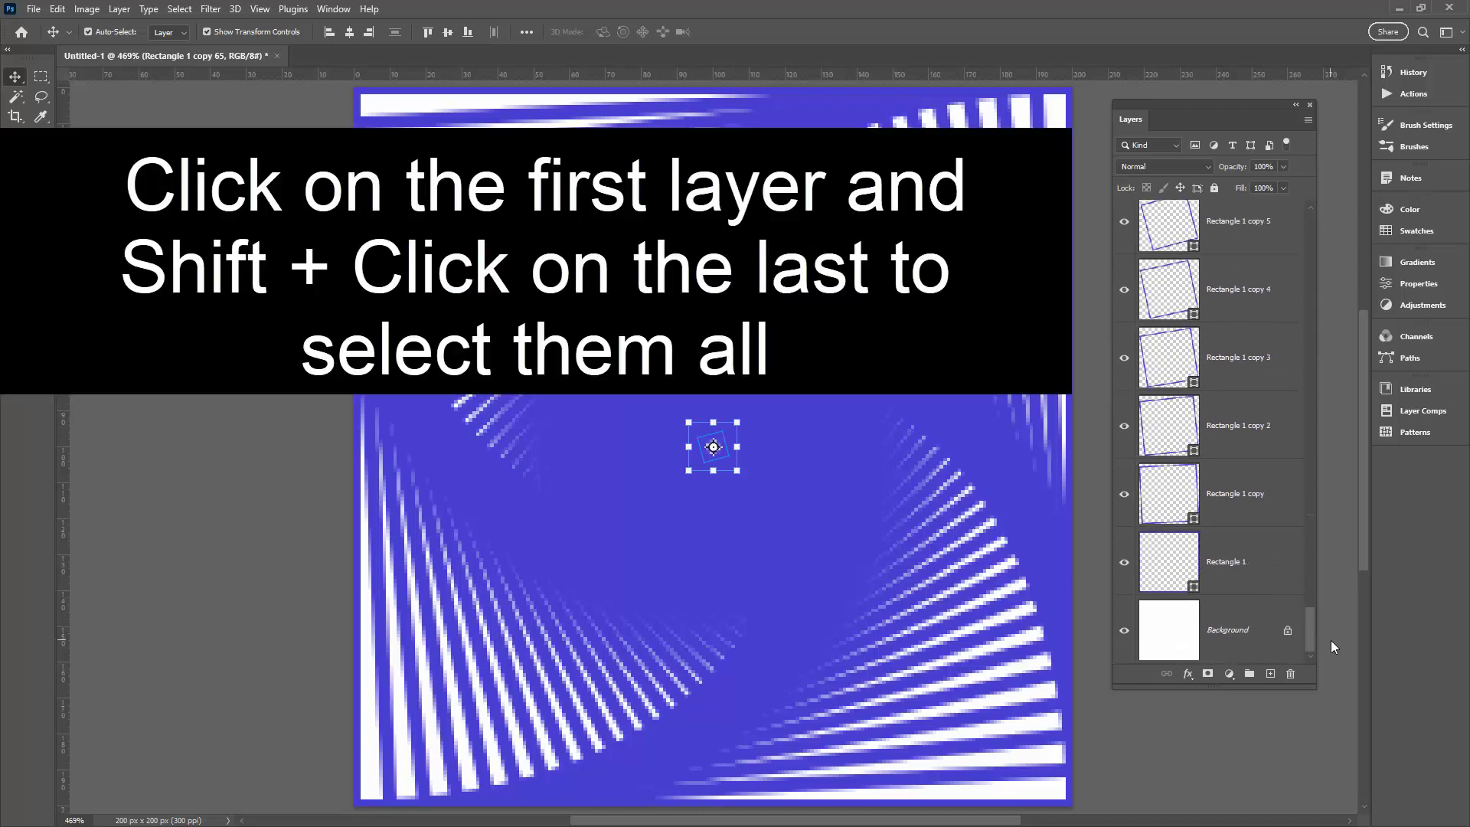
pyautogui.keyDown('shift'); pyautogui.click(1233, 564); pyautogui.keyUp('shift')
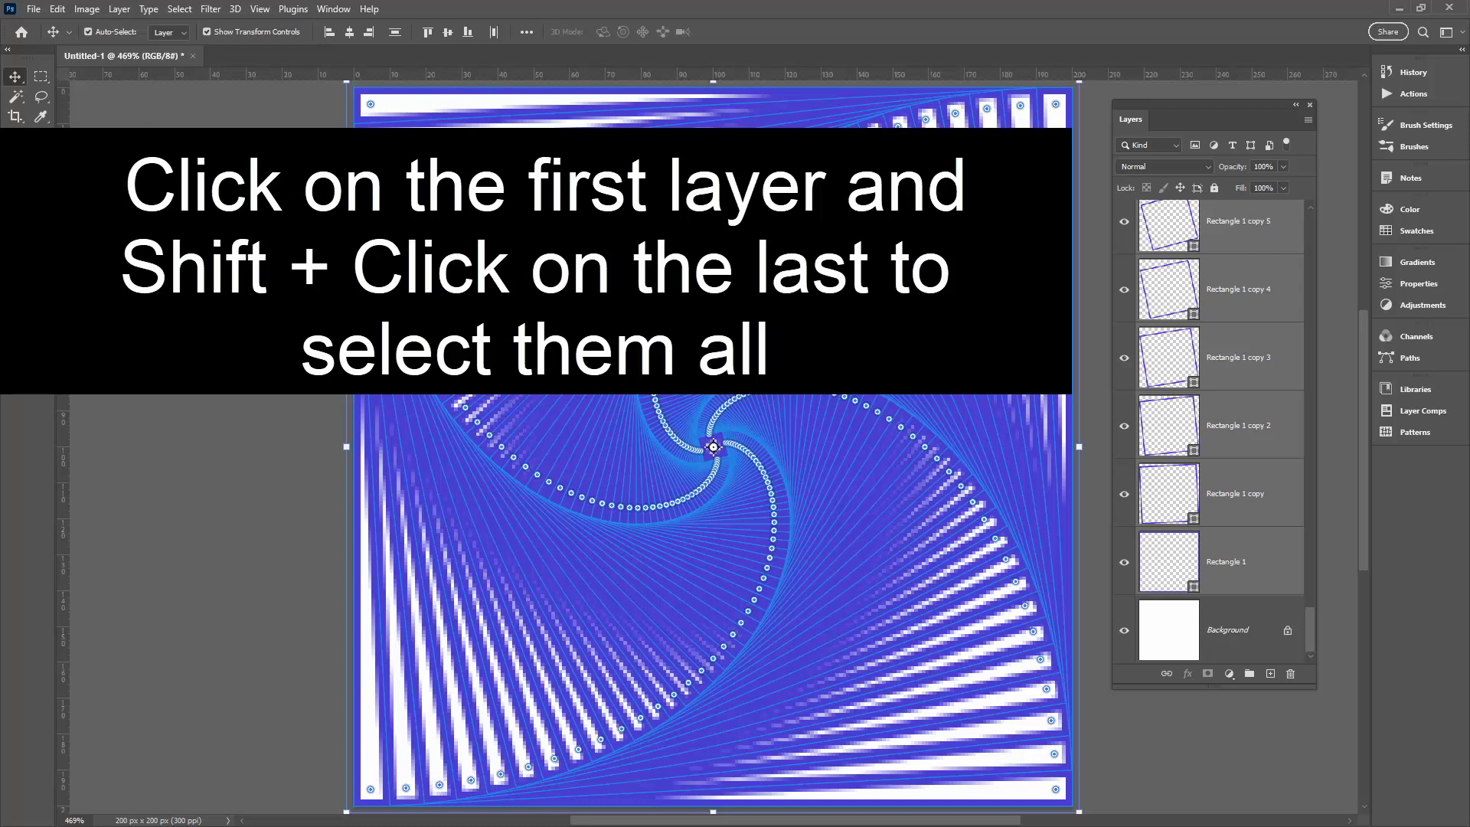
pyautogui.click(41, 236)
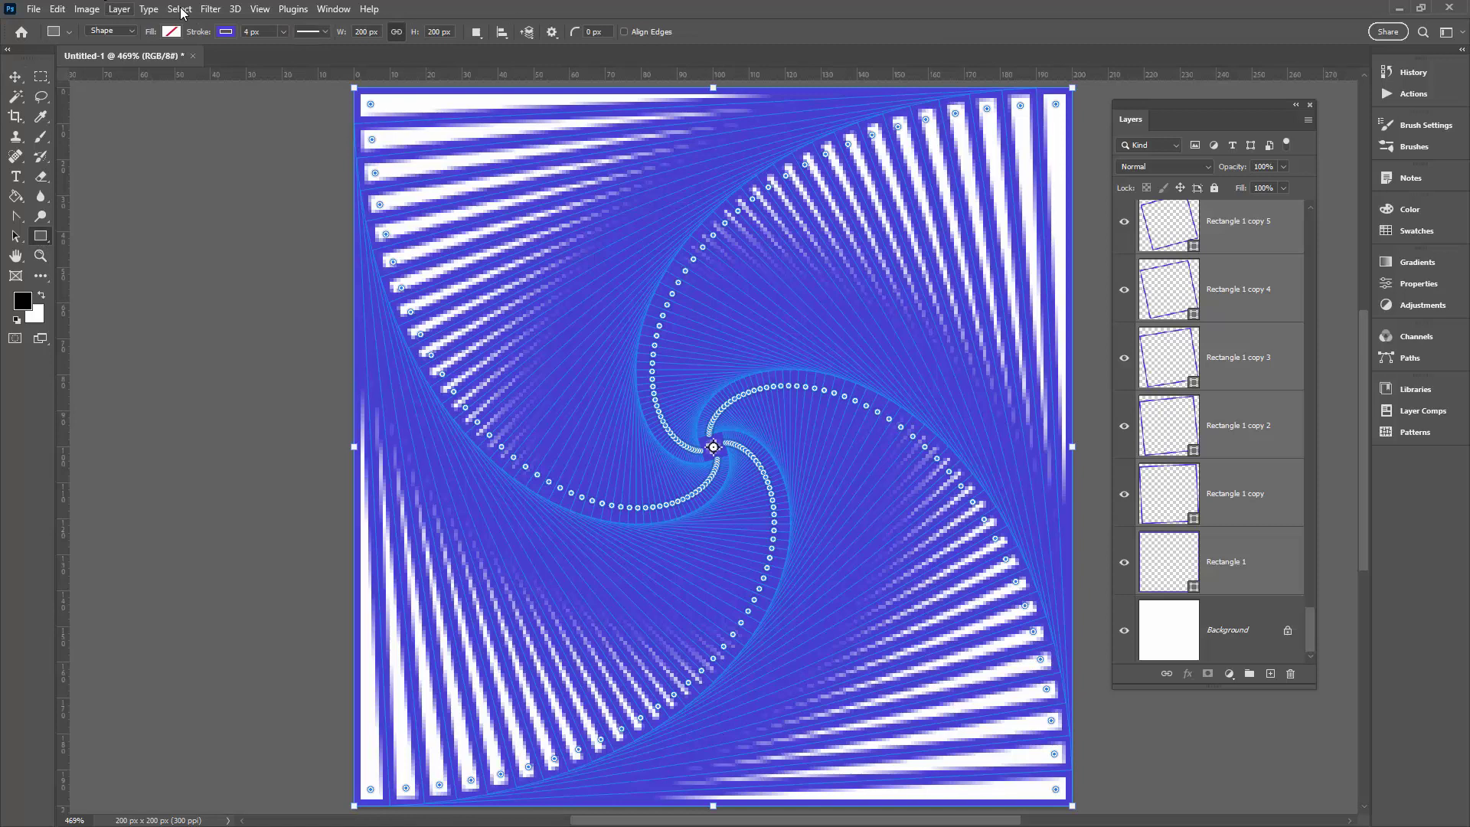
pyautogui.click(269, 31)
pyautogui.write('2')
pyautogui.press('Tab')
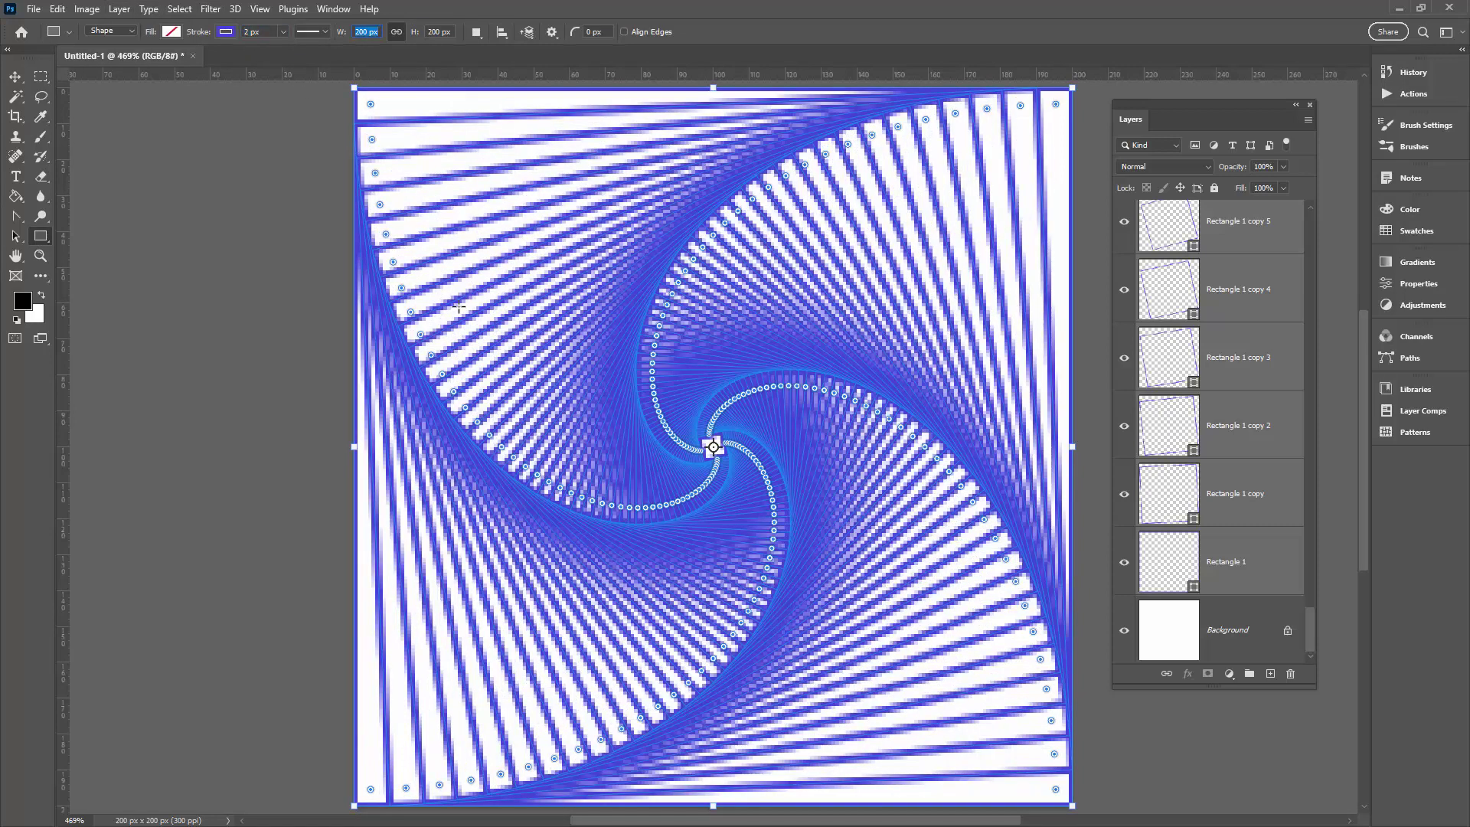
pyautogui.click(14, 77)
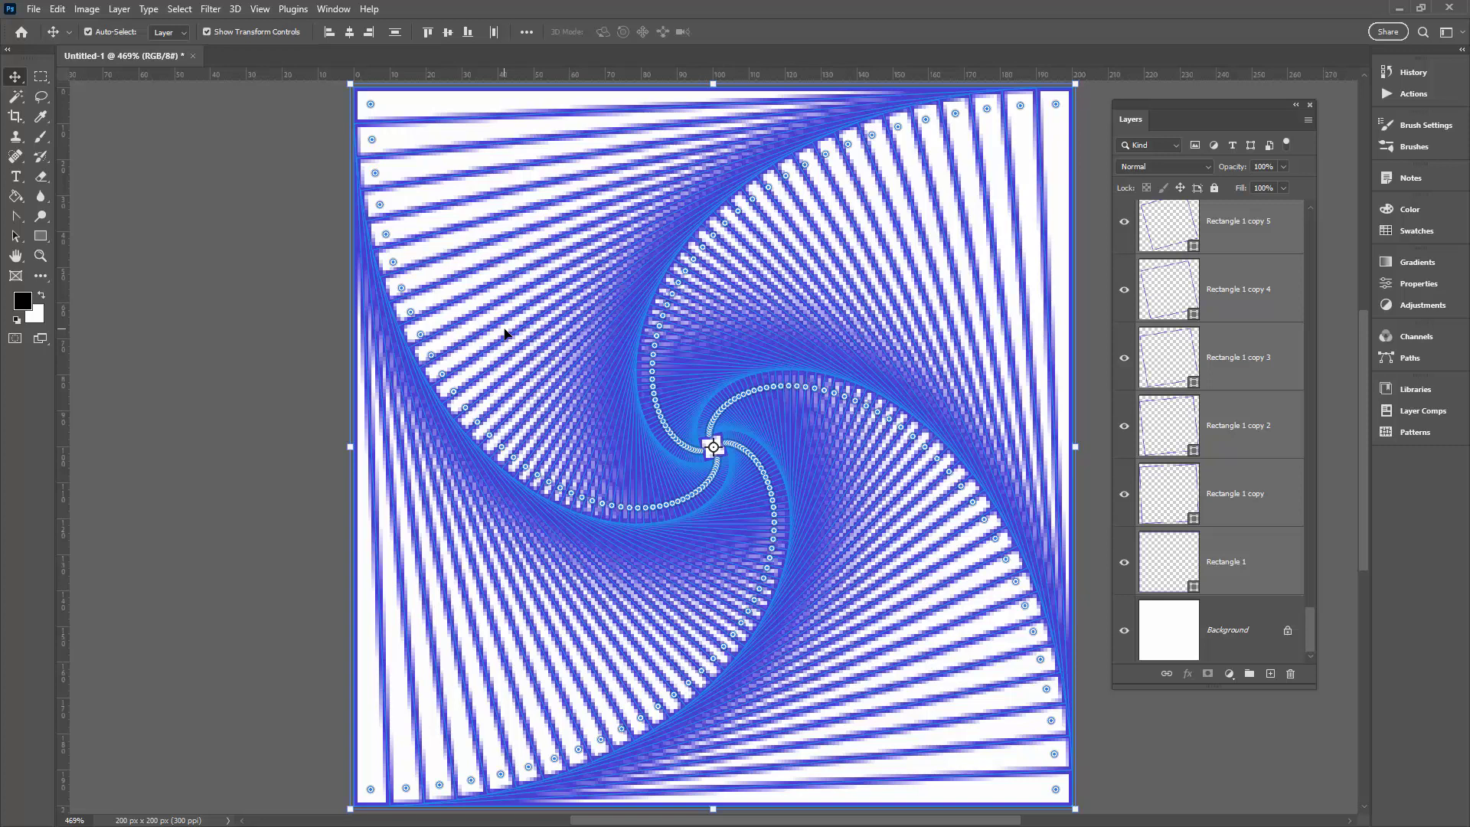
pyautogui.hotkey('ctrl', 'h')
pyautogui.click(193, 277)
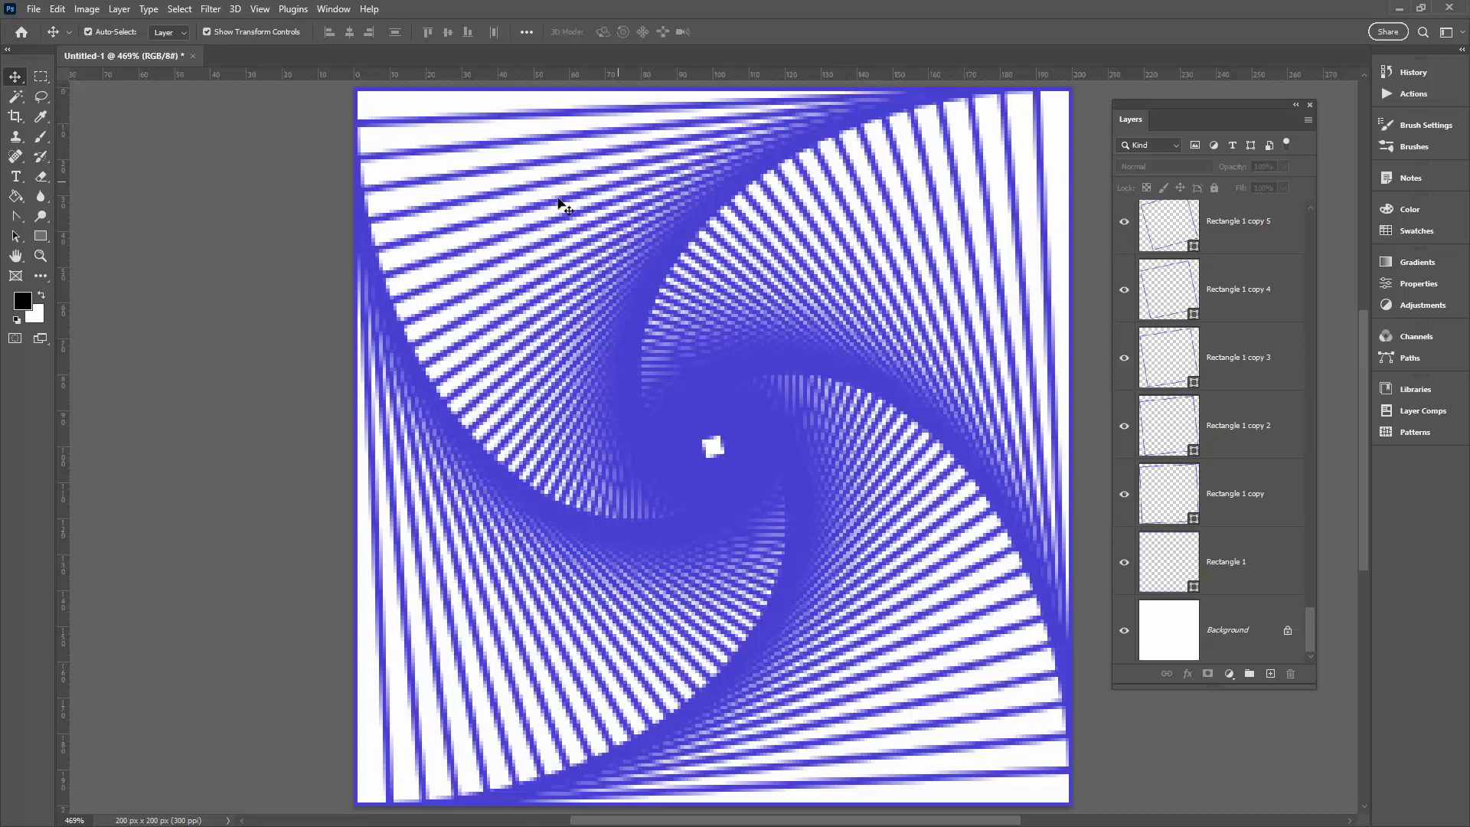
# Step: Select all the rectangle layers except the Background, set their stroke width to 1 px and deselect them
pyautogui.click(1301, 233)
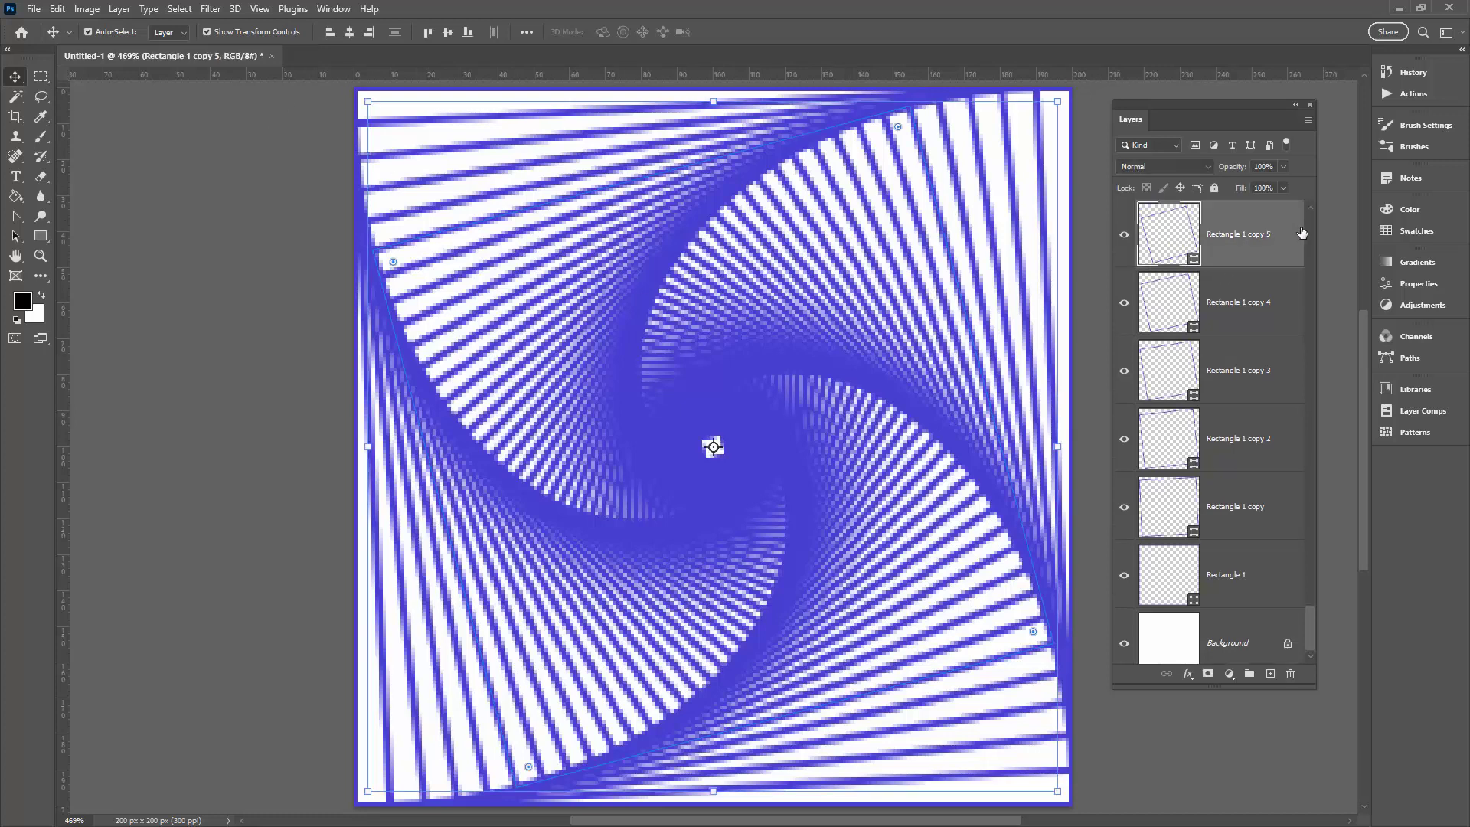
pyautogui.moveTo(1309, 634)
pyautogui.mouseDown()
pyautogui.moveTo(1325, 187)
pyautogui.moveTo(1307, 648)
pyautogui.mouseUp()
pyautogui.click(1296, 227)
pyautogui.keyDown('shift'); pyautogui.click(1254, 573); pyautogui.keyUp('shift')
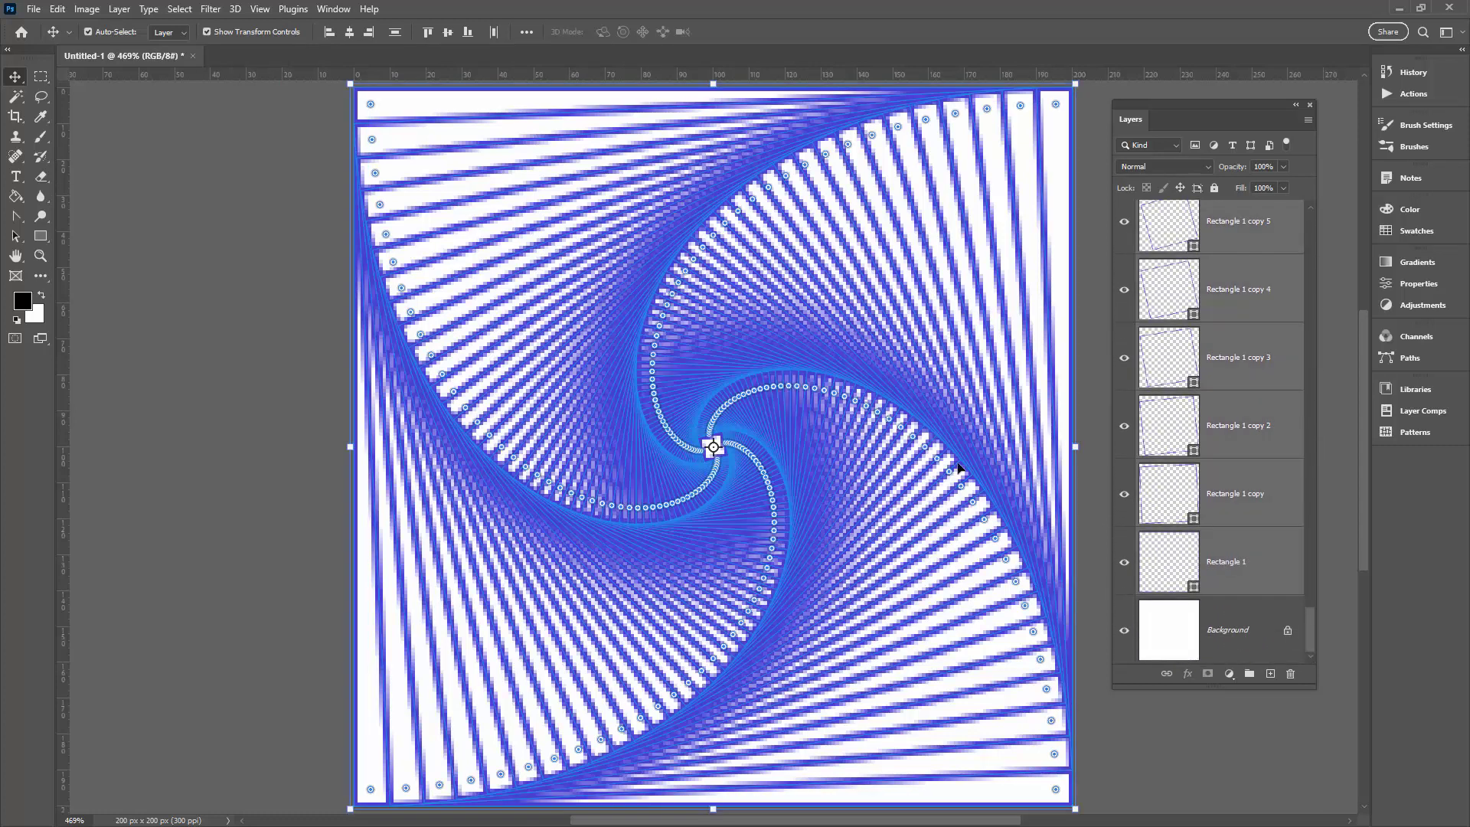
pyautogui.click(41, 236)
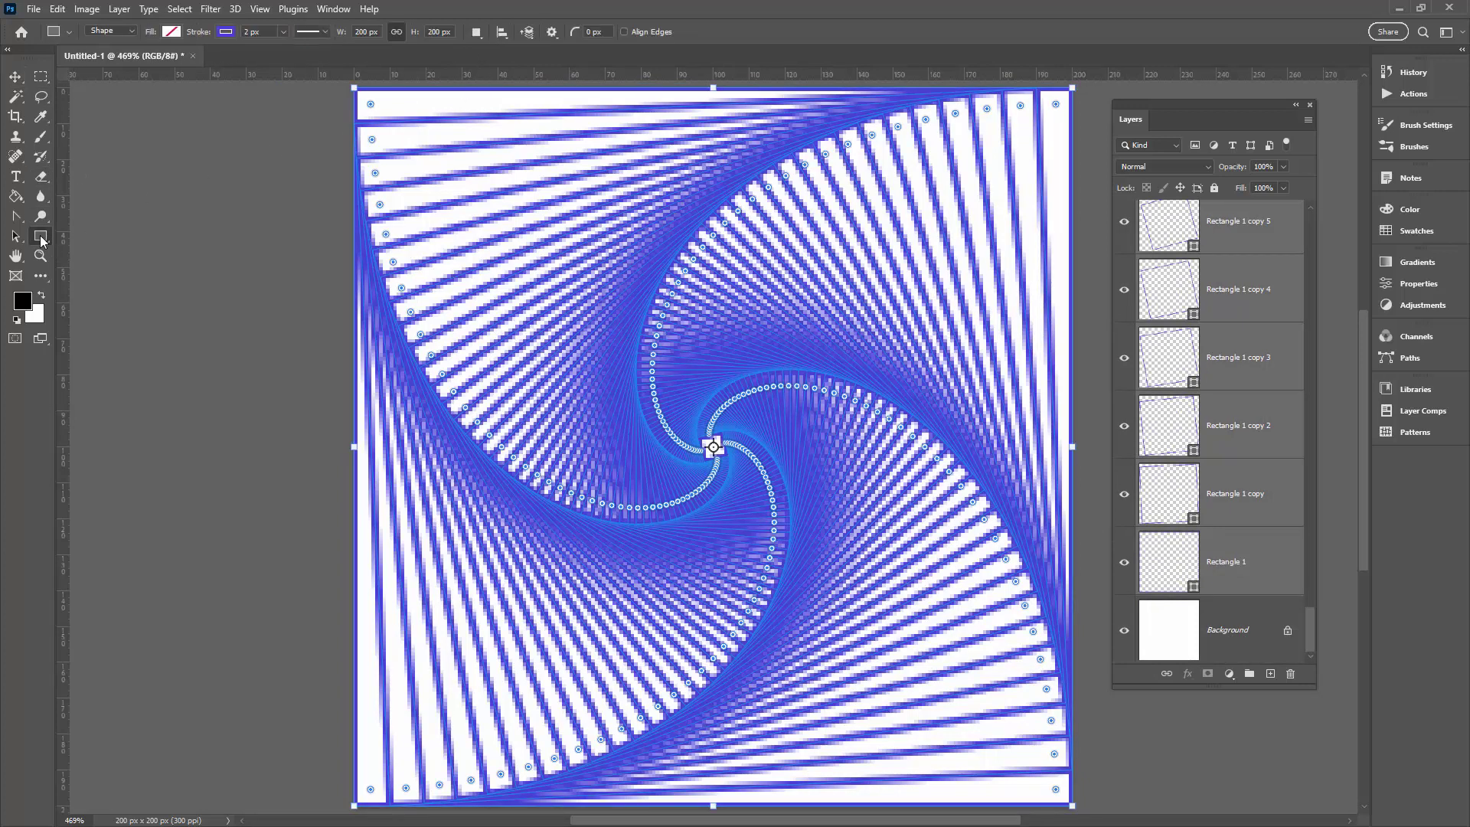
pyautogui.click(252, 31)
pyautogui.write('1')
pyautogui.press('Tab')
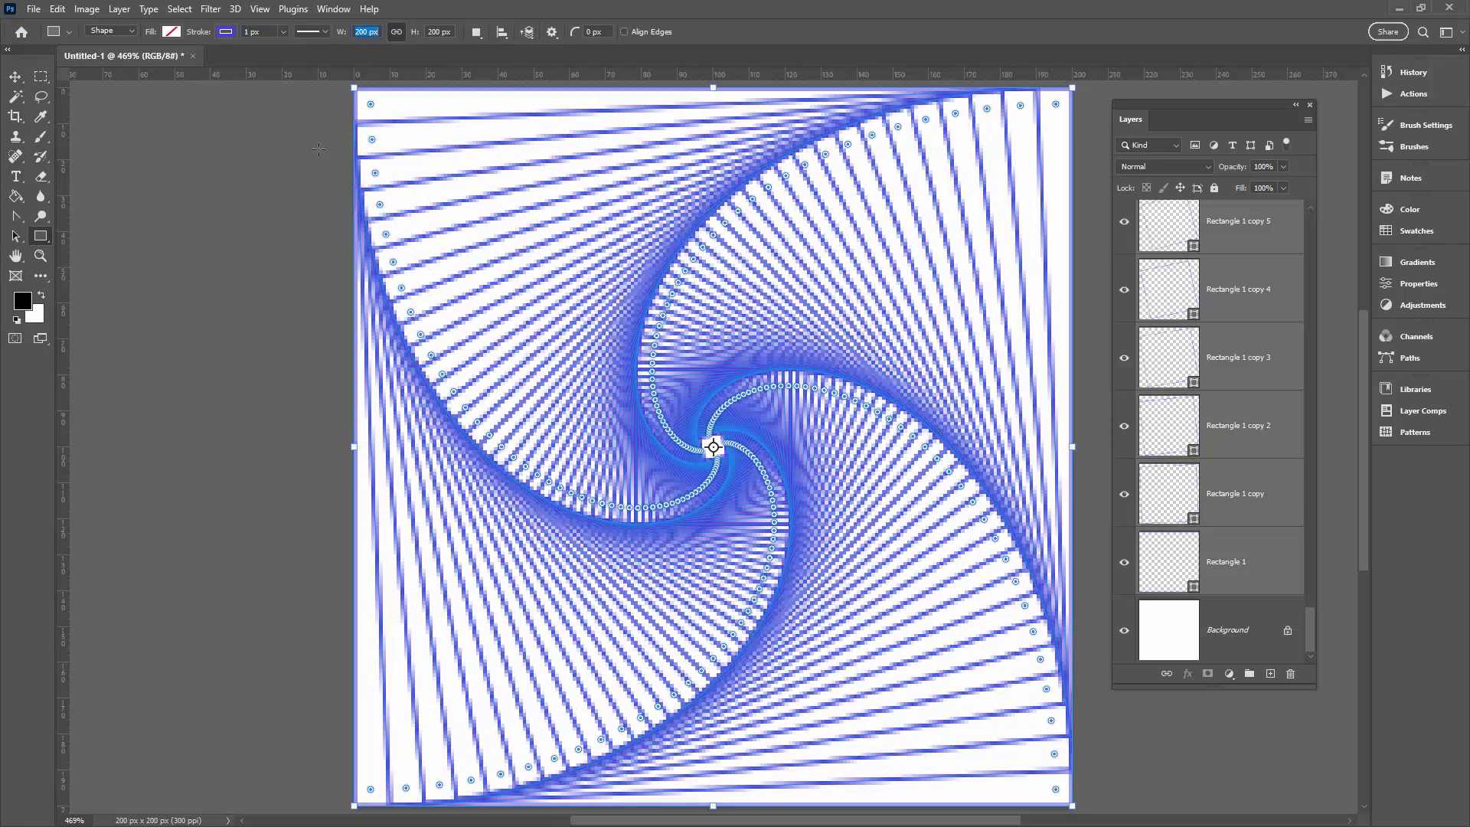
pyautogui.press('v')
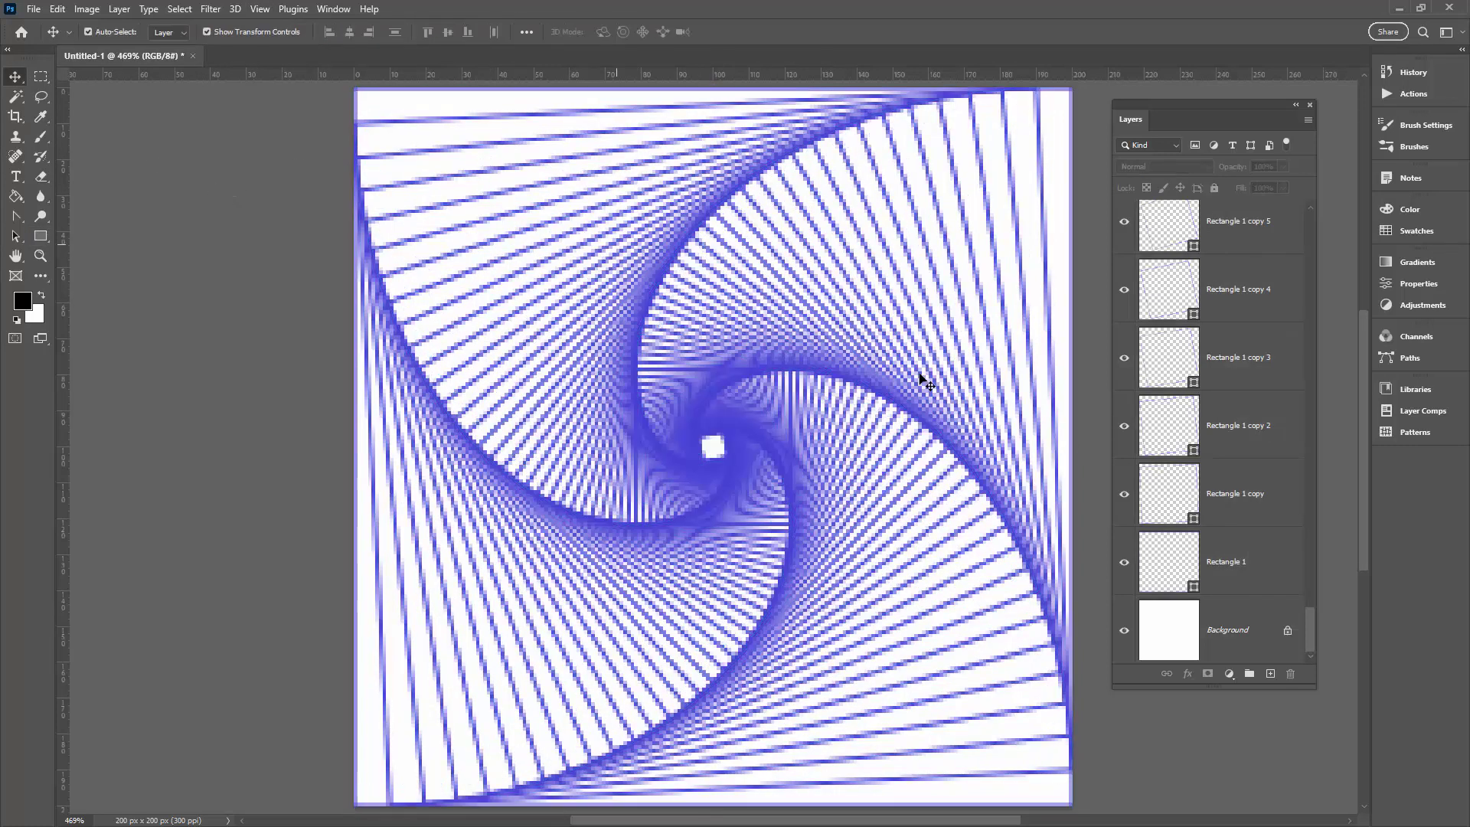
# Step: Save the spiral document as a Photoshop file named "whimsical rectangle in blue.psd"
pyautogui.scroll(20, 1271, 235)
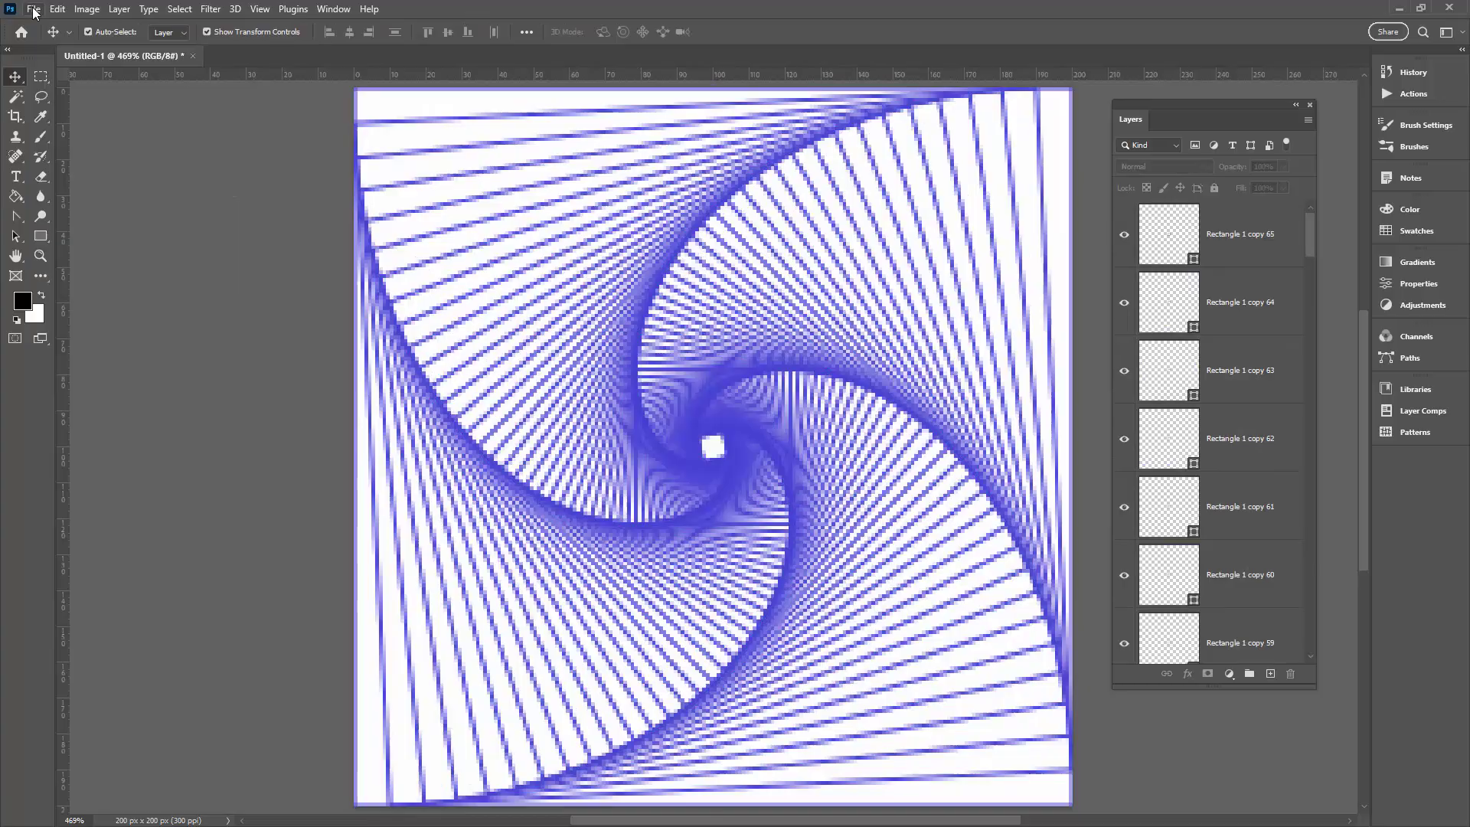
pyautogui.click(33, 9)
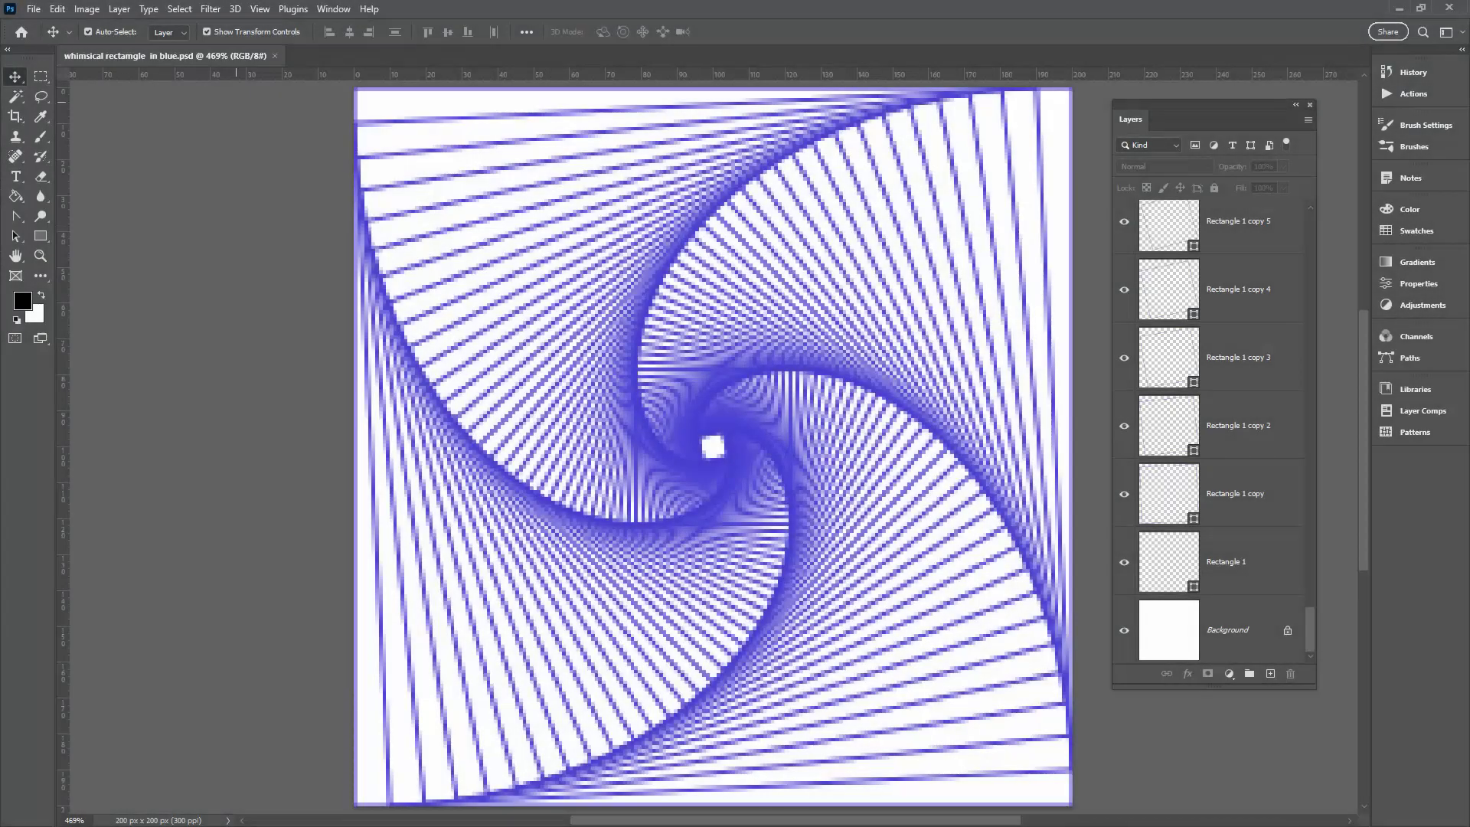
# Step: Define the spiral artwork as a pattern named "whimsical rotation"
pyautogui.click(58, 9)
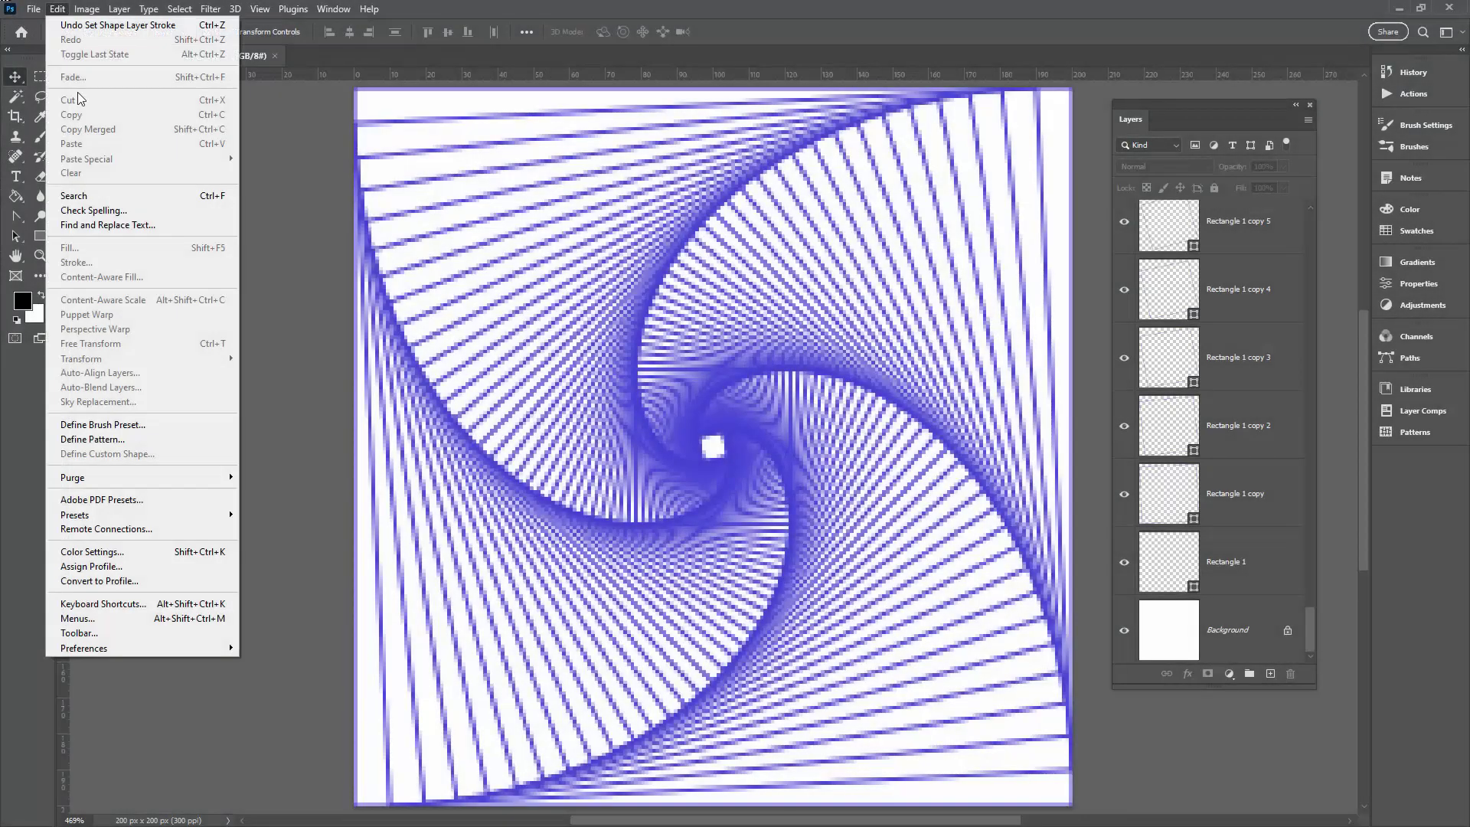
pyautogui.click(125, 439)
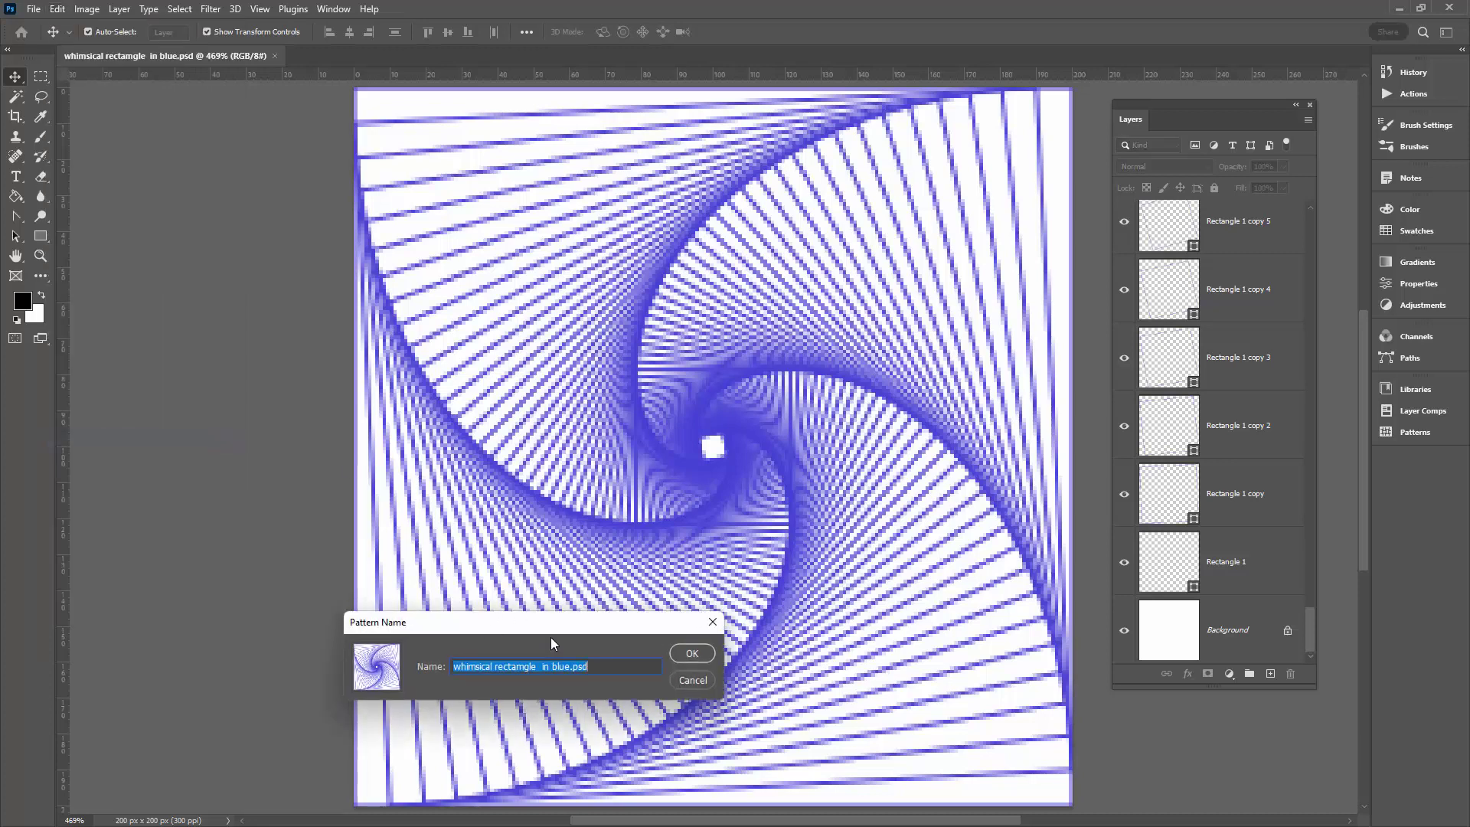
pyautogui.write('whimc')
pyautogui.press('BackSpace')
pyautogui.write('sical rotation')
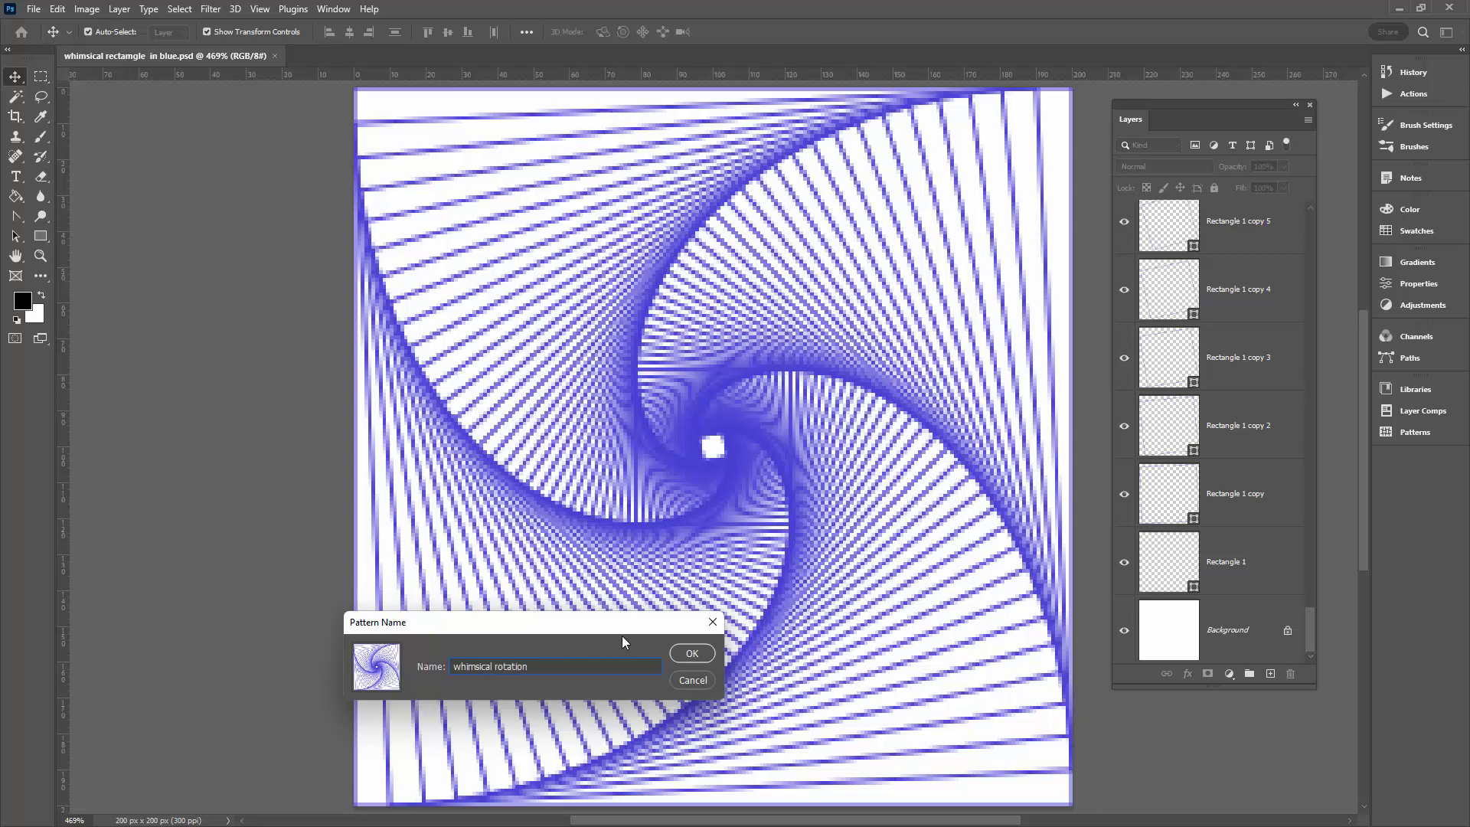
pyautogui.moveTo(692, 653); pyautogui.dragTo(600, 610)
pyautogui.press('Return')
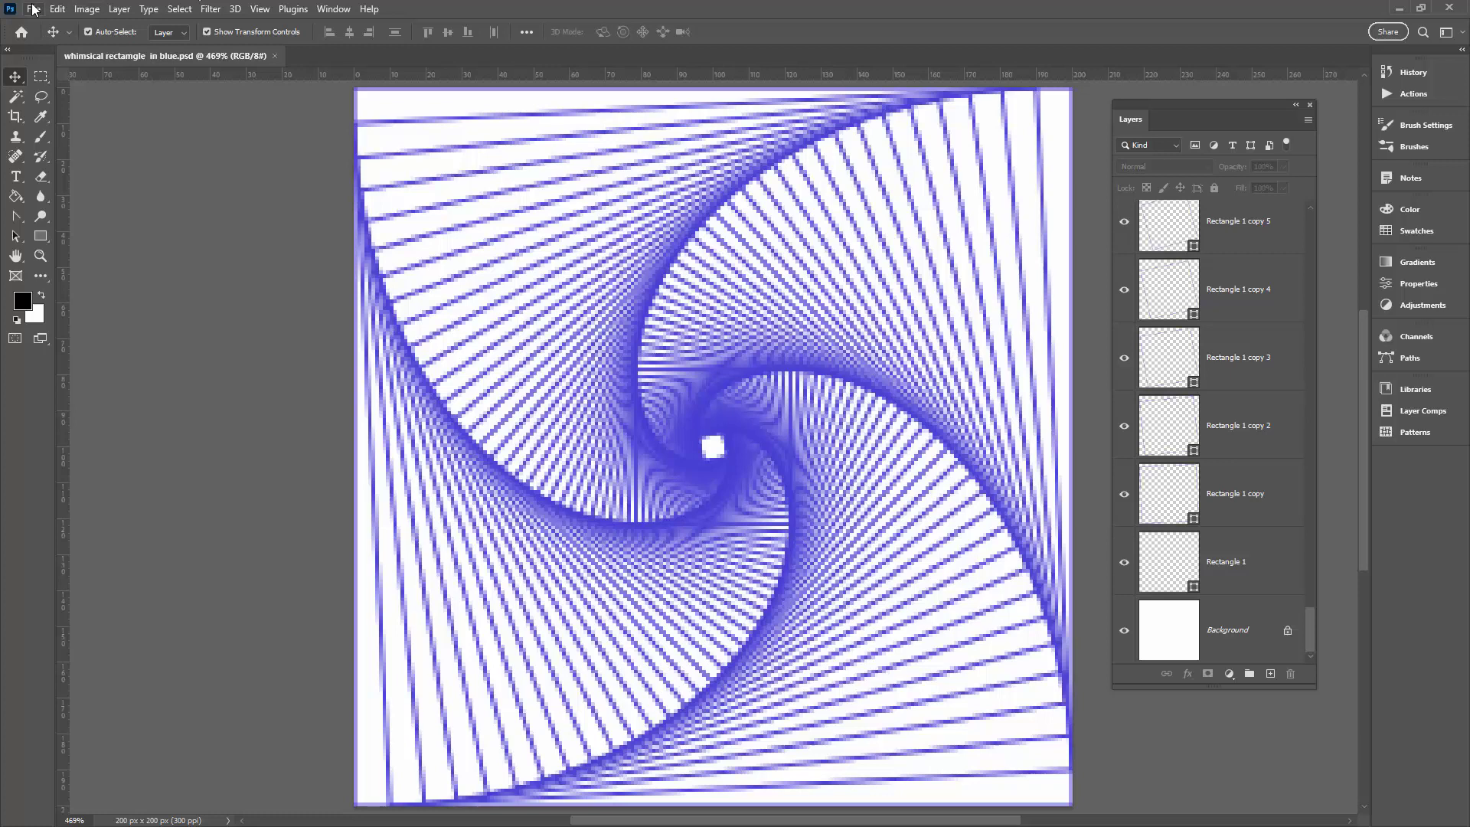
# Step: Create a new document from the recent custom preset of 3600 x 3600 px at 300 ppi
pyautogui.click(34, 9)
pyautogui.click(48, 25)
pyautogui.click(572, 398)
pyautogui.click(689, 391)
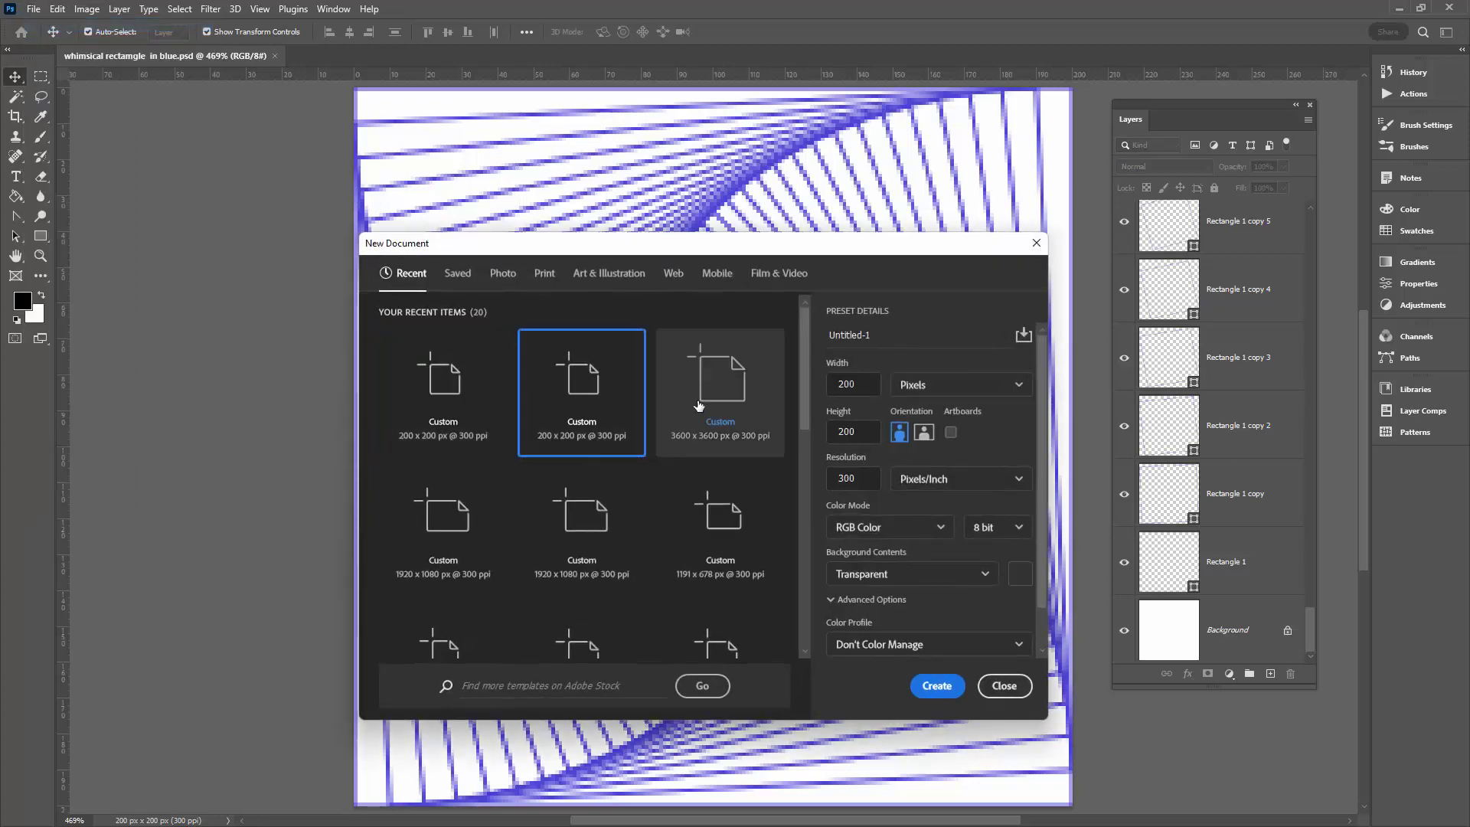
pyautogui.click(938, 692)
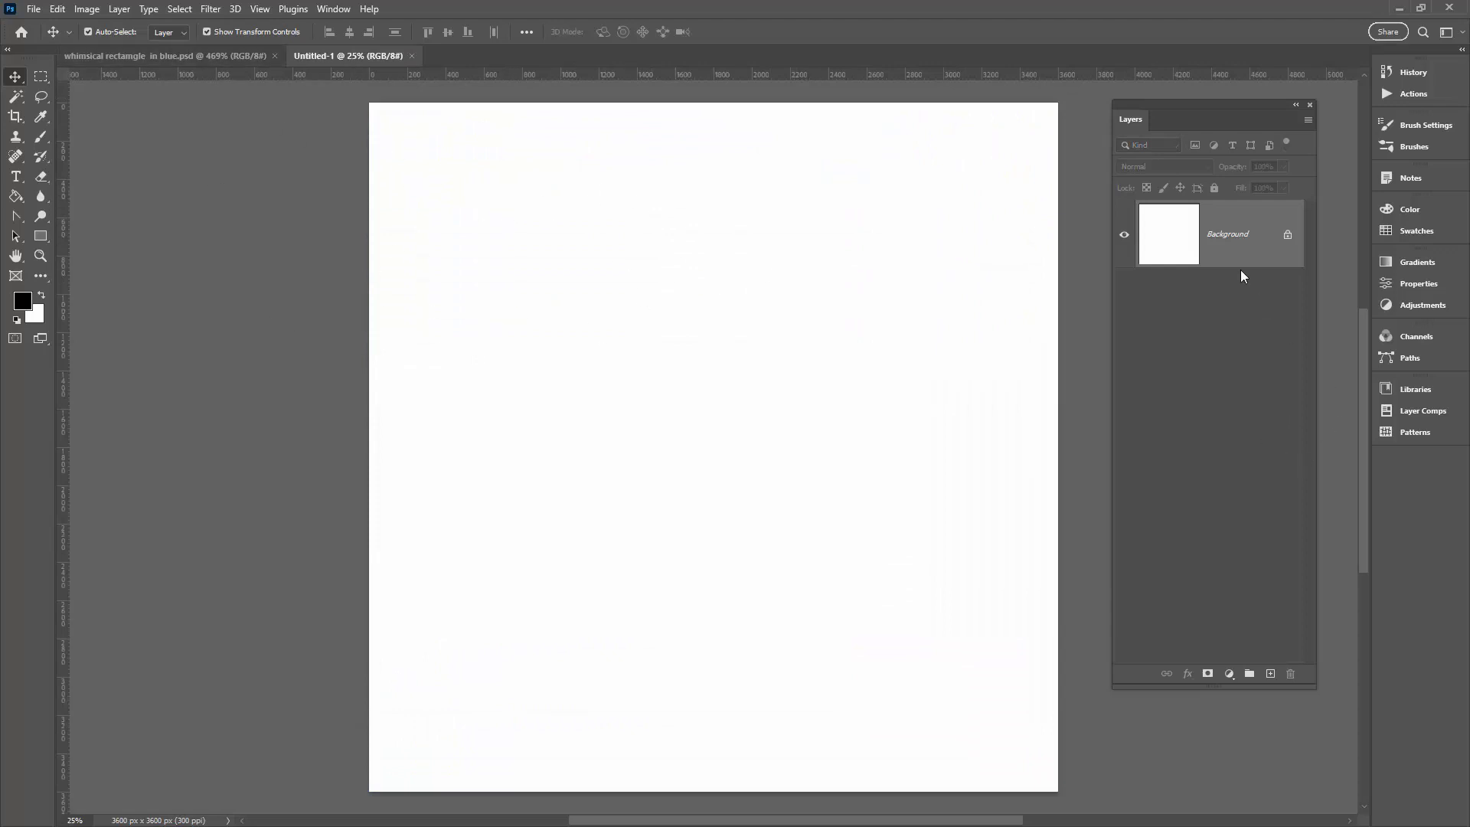
# Step: Add a new layer above the Background and fill it with the newly defined blue spiral pattern, then collapse the Patterns panel
pyautogui.click(1270, 674)
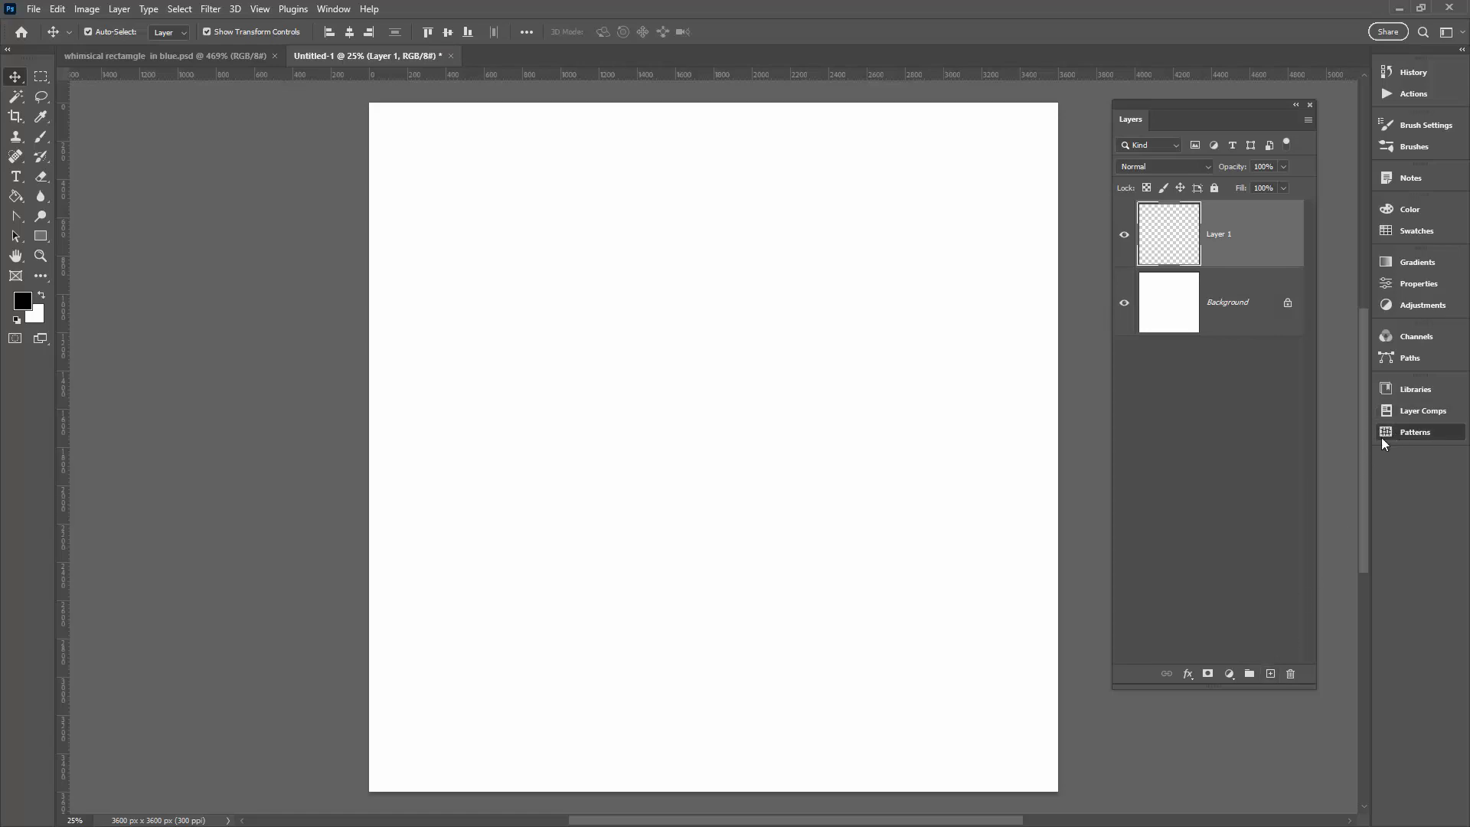
pyautogui.click(1394, 433)
pyautogui.moveTo(1363, 647); pyautogui.dragTo(578, 101)
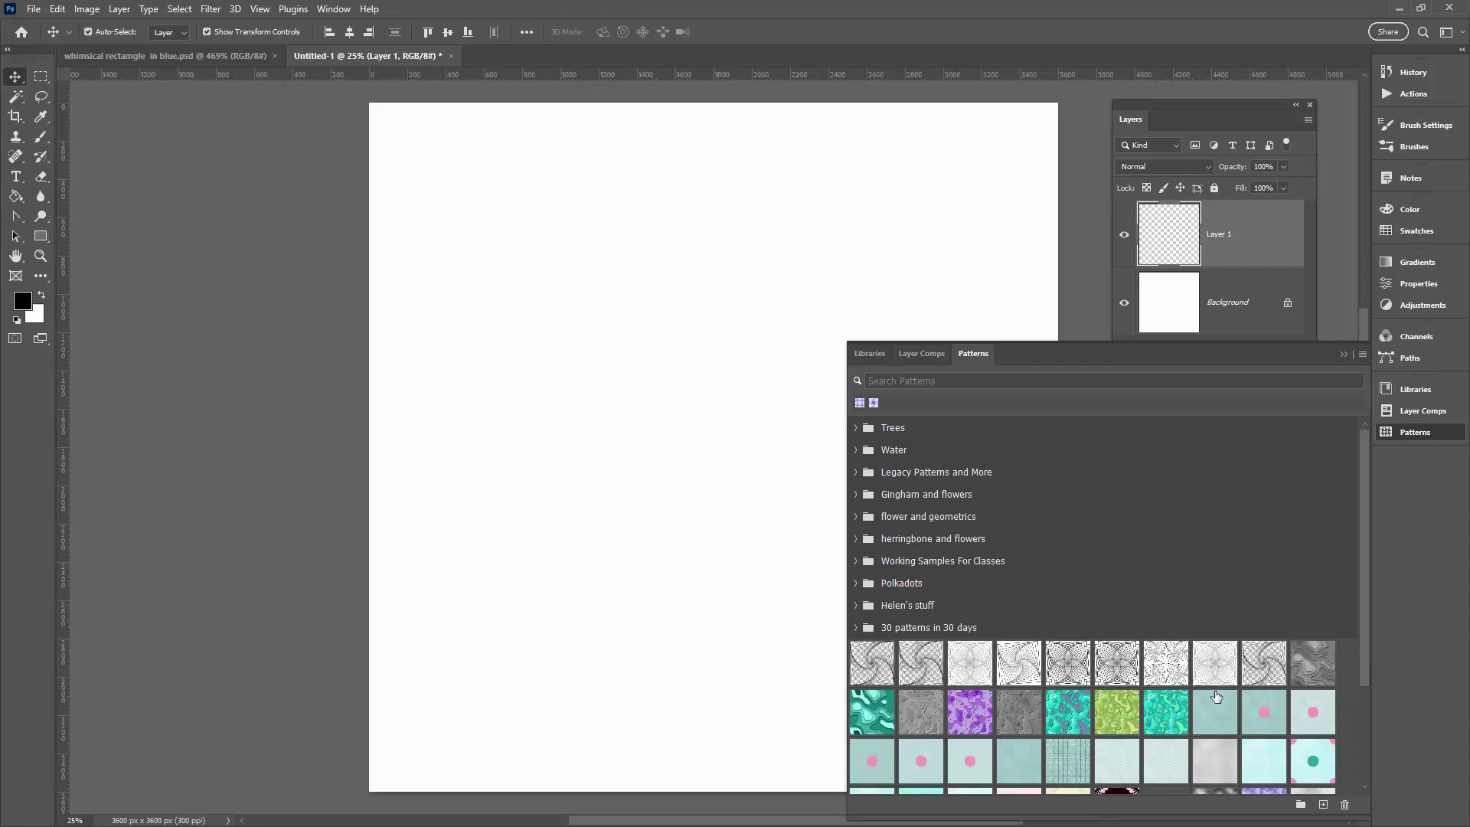
pyautogui.scroll(-3, 1263, 666)
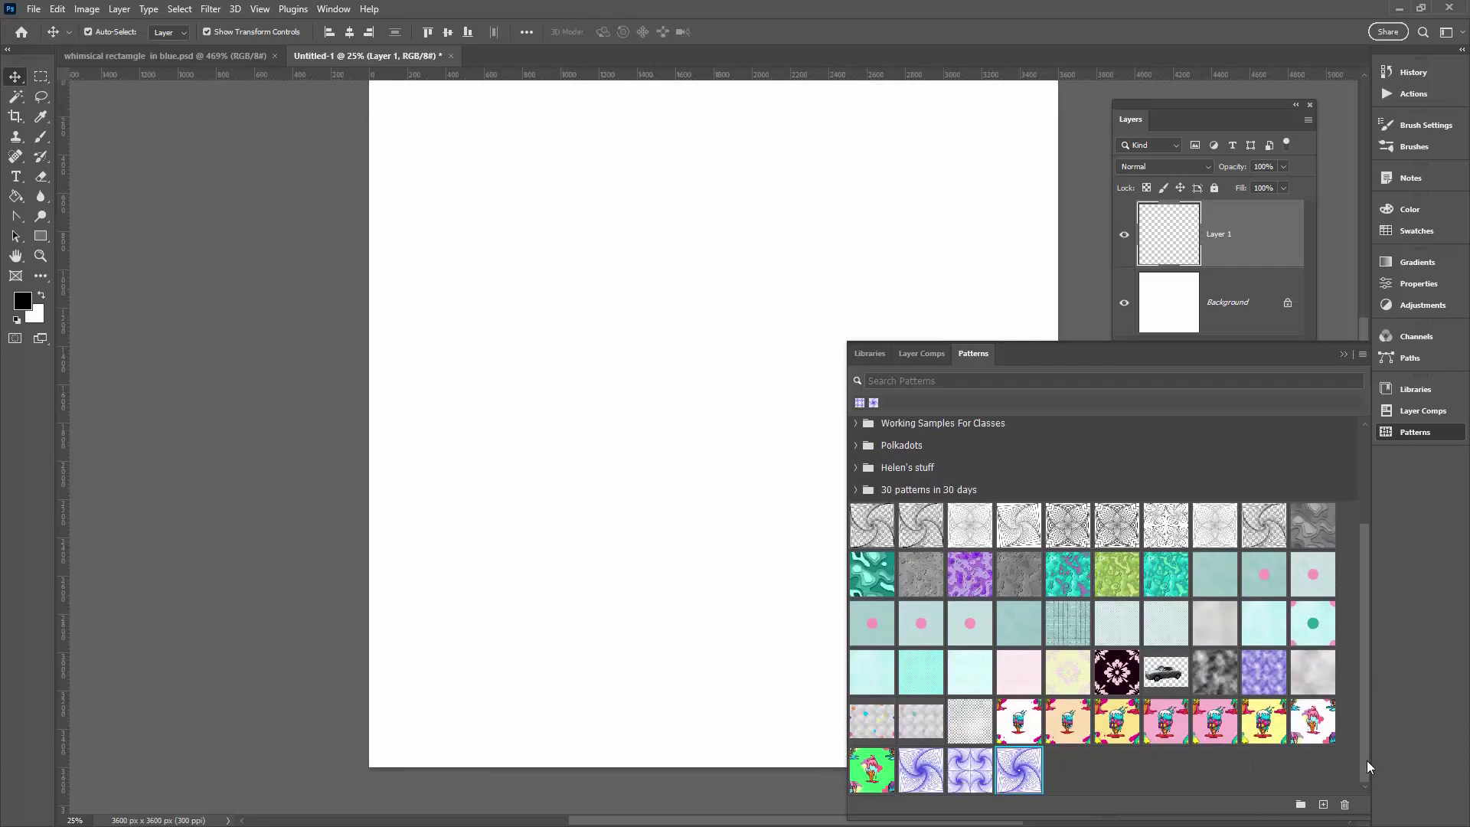
pyautogui.moveTo(1022, 773); pyautogui.dragTo(832, 658)
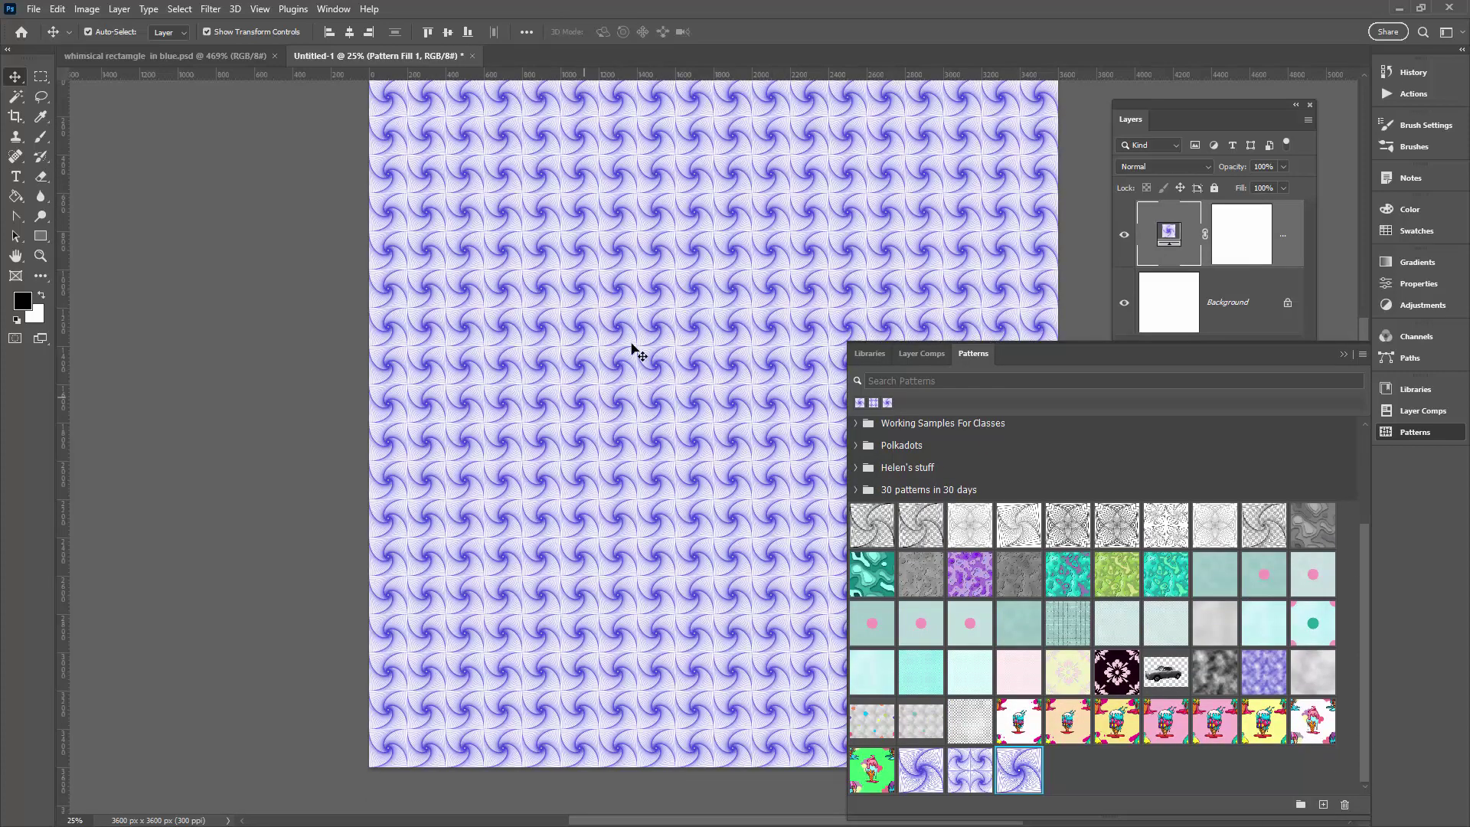
pyautogui.click(1344, 355)
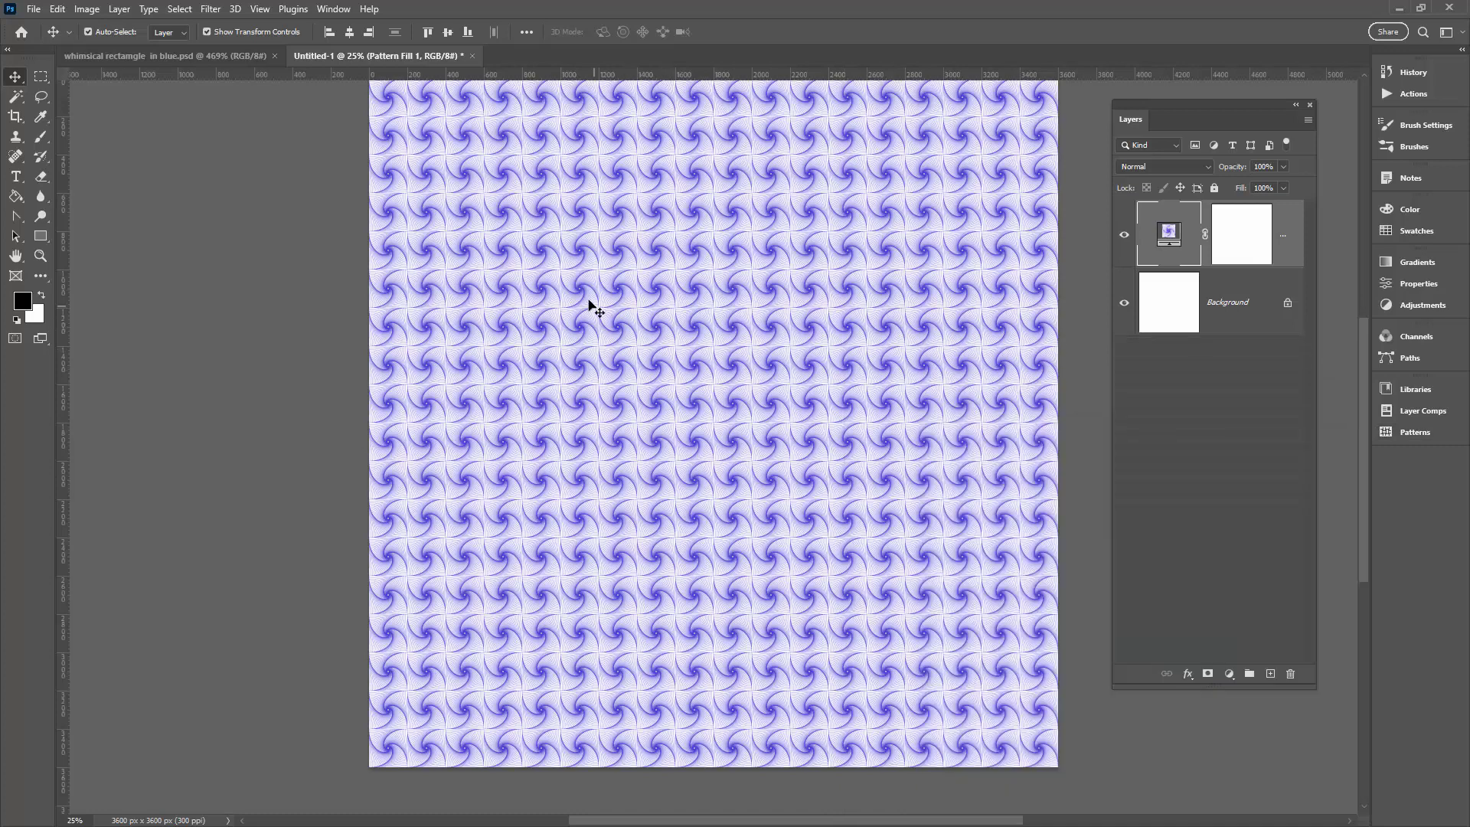
# Step: Set the scale of the pattern fill layer to 300%
pyautogui.doubleClick(1169, 234)
pyautogui.write('300')
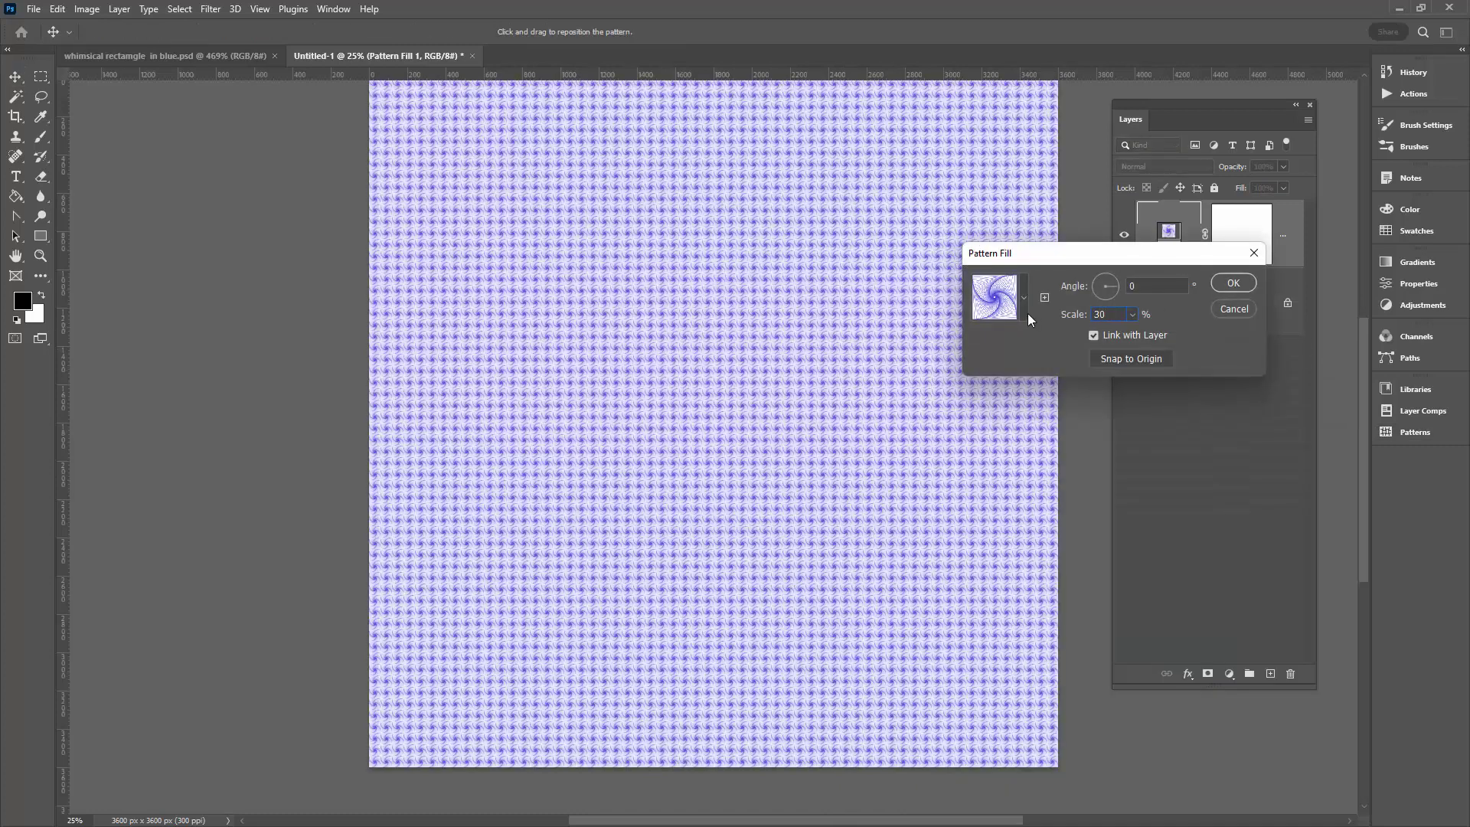
pyautogui.press('Return')
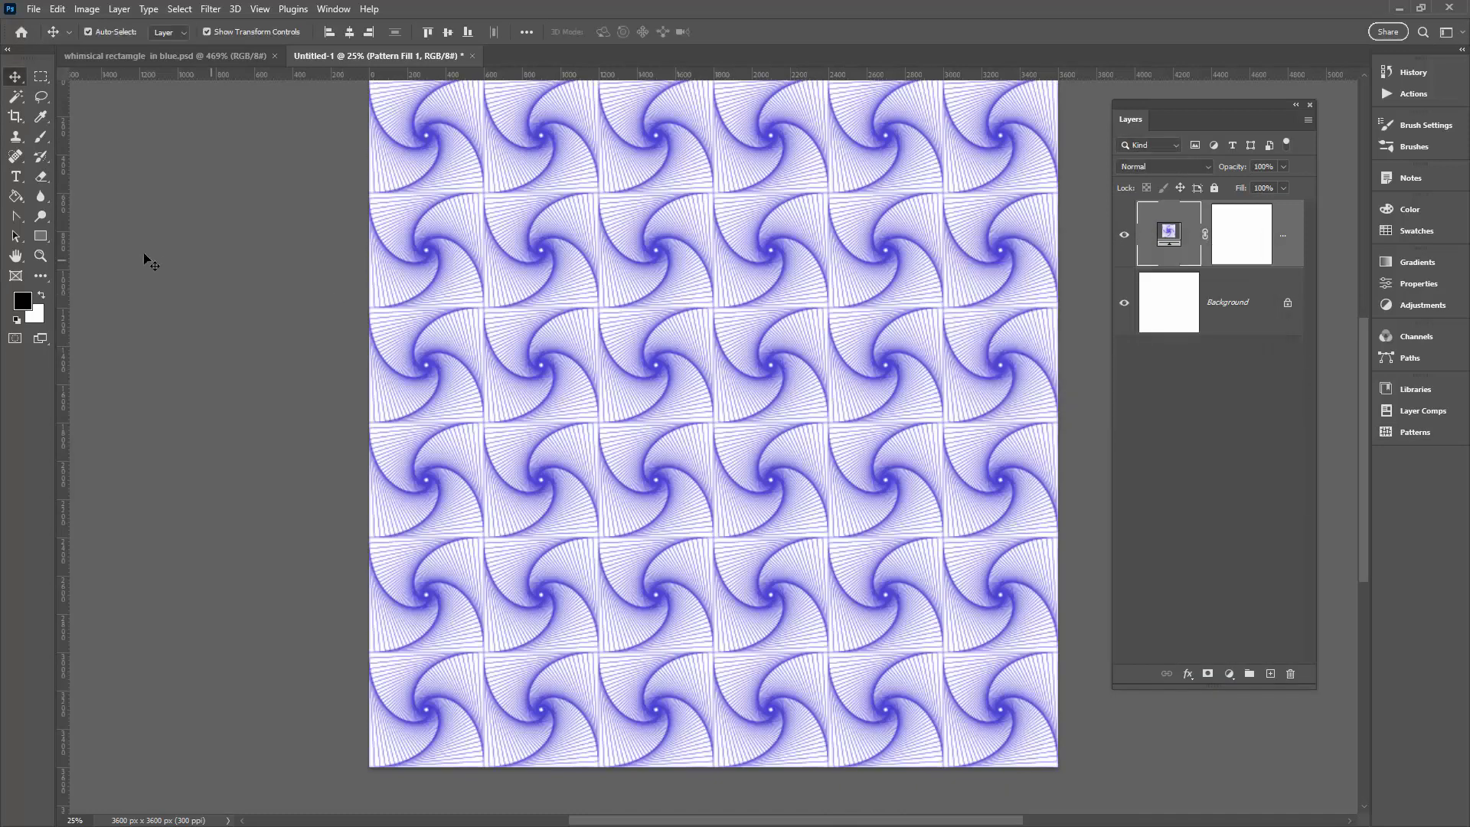
pyautogui.click(40, 256)
pyautogui.moveTo(583, 274); pyautogui.dragTo(577, 306)
# Step: In the whimsical rectangle document, merge all the rectangle layers into one, leaving the Background separate, and toggle the merged layer's visibility to check it
pyautogui.click(195, 57)
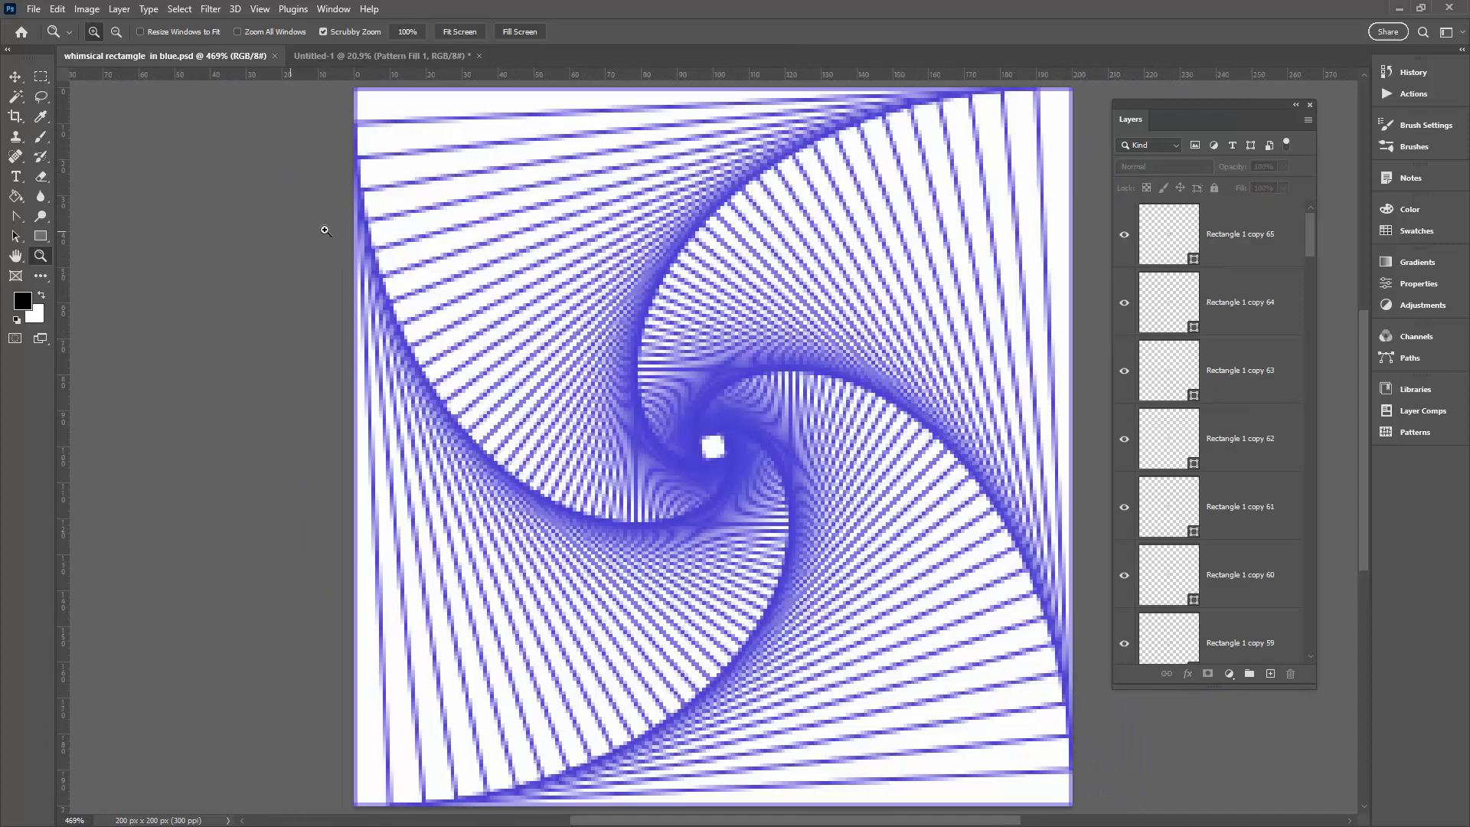
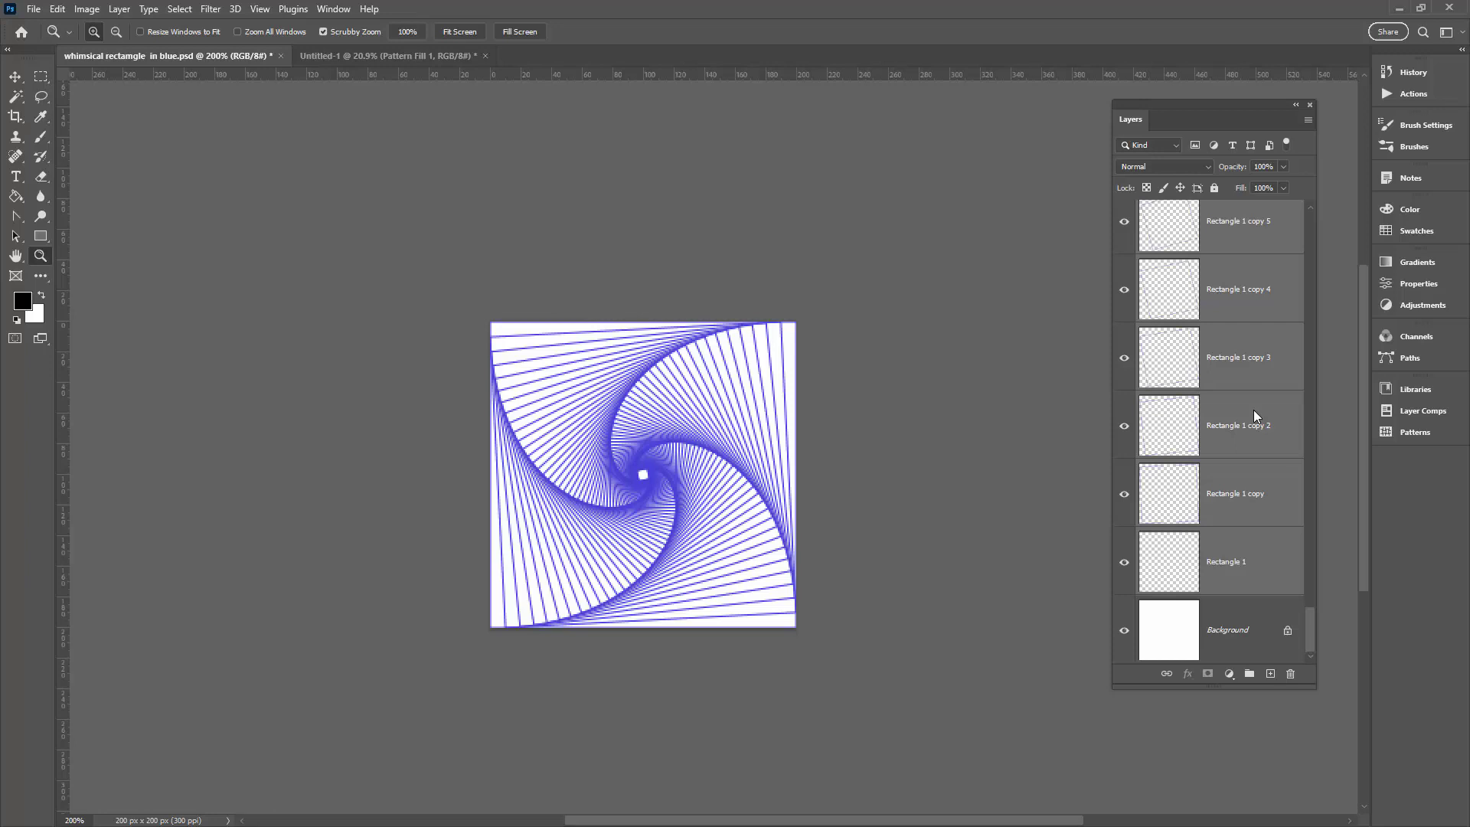
pyautogui.rightClick(1238, 289)
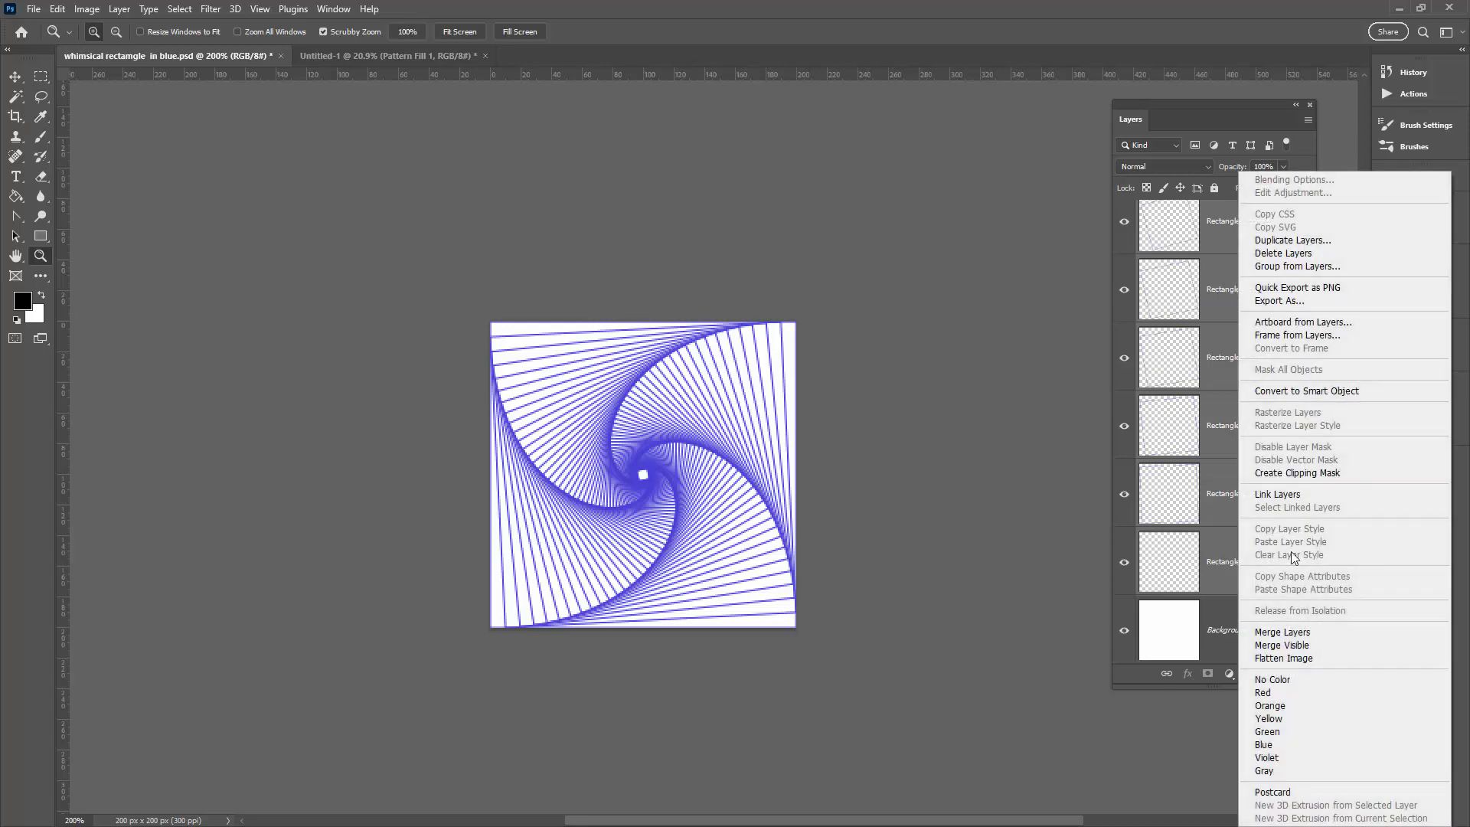
pyautogui.click(1293, 632)
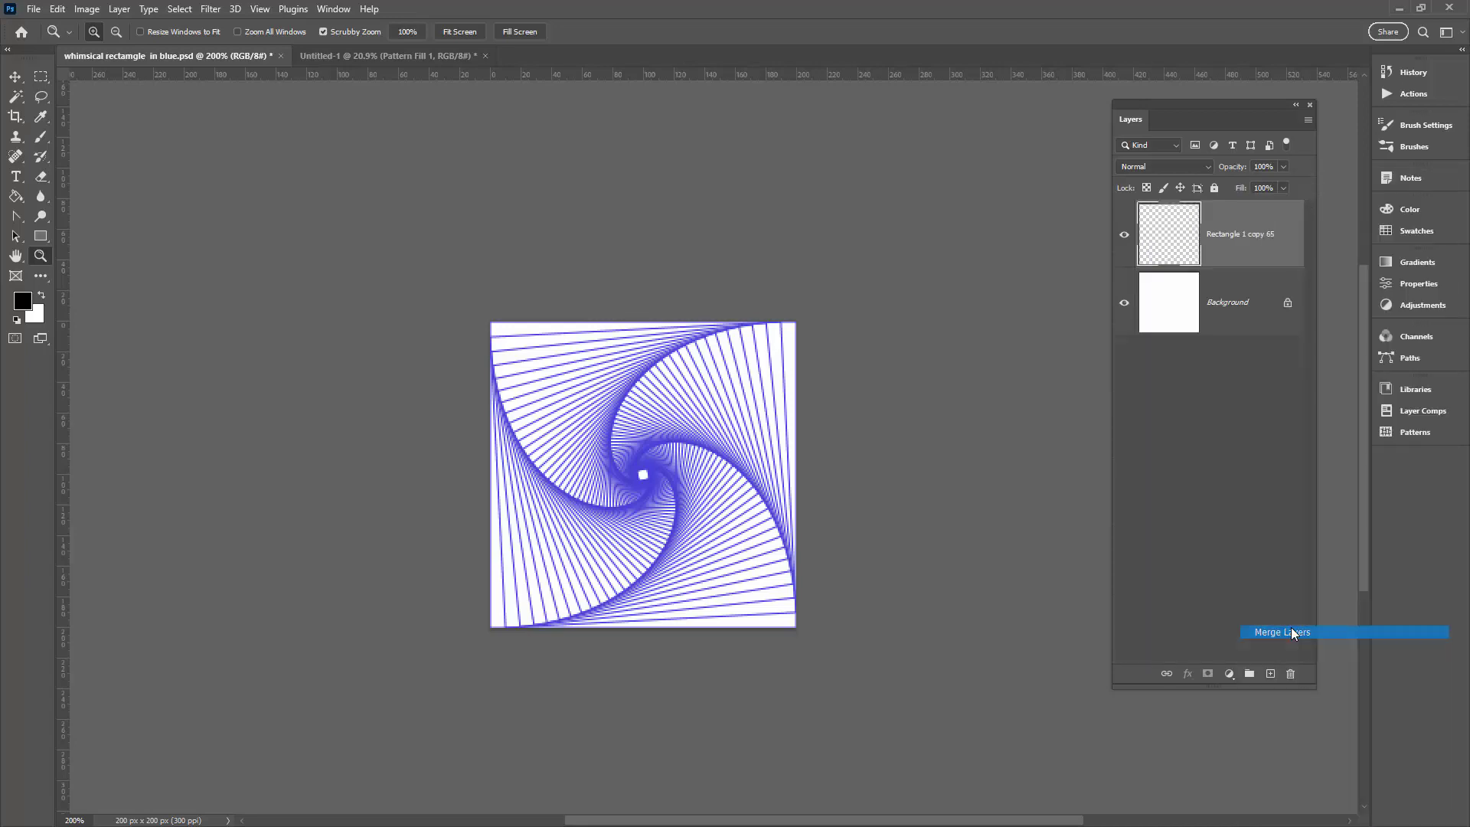
pyautogui.click(1123, 237)
pyautogui.click(1124, 237)
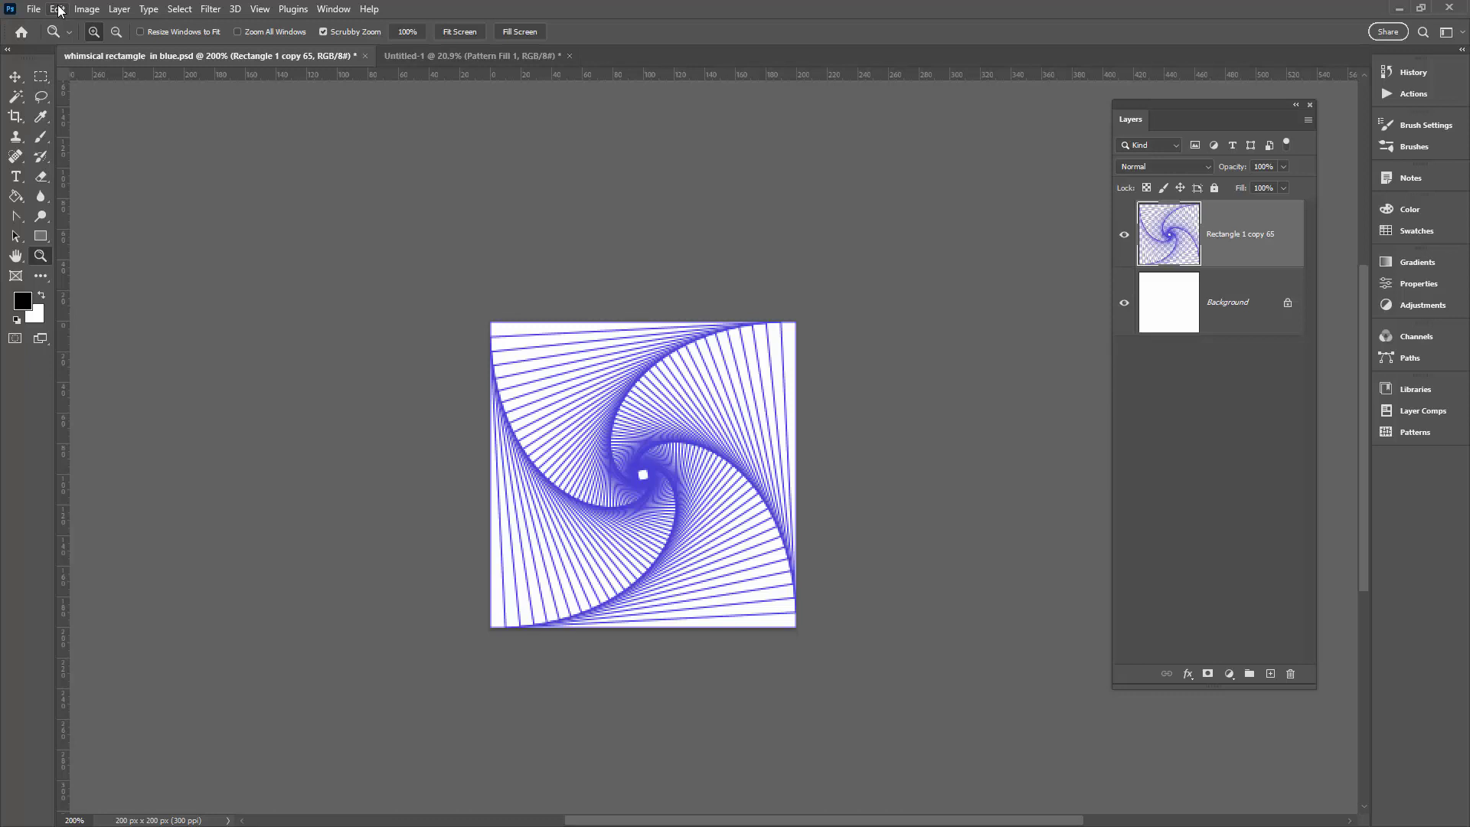
# Step: Enlarge the canvas to 400 x 400 pixels, anchored so the spiral stays in its lower-left corner
pyautogui.click(87, 9)
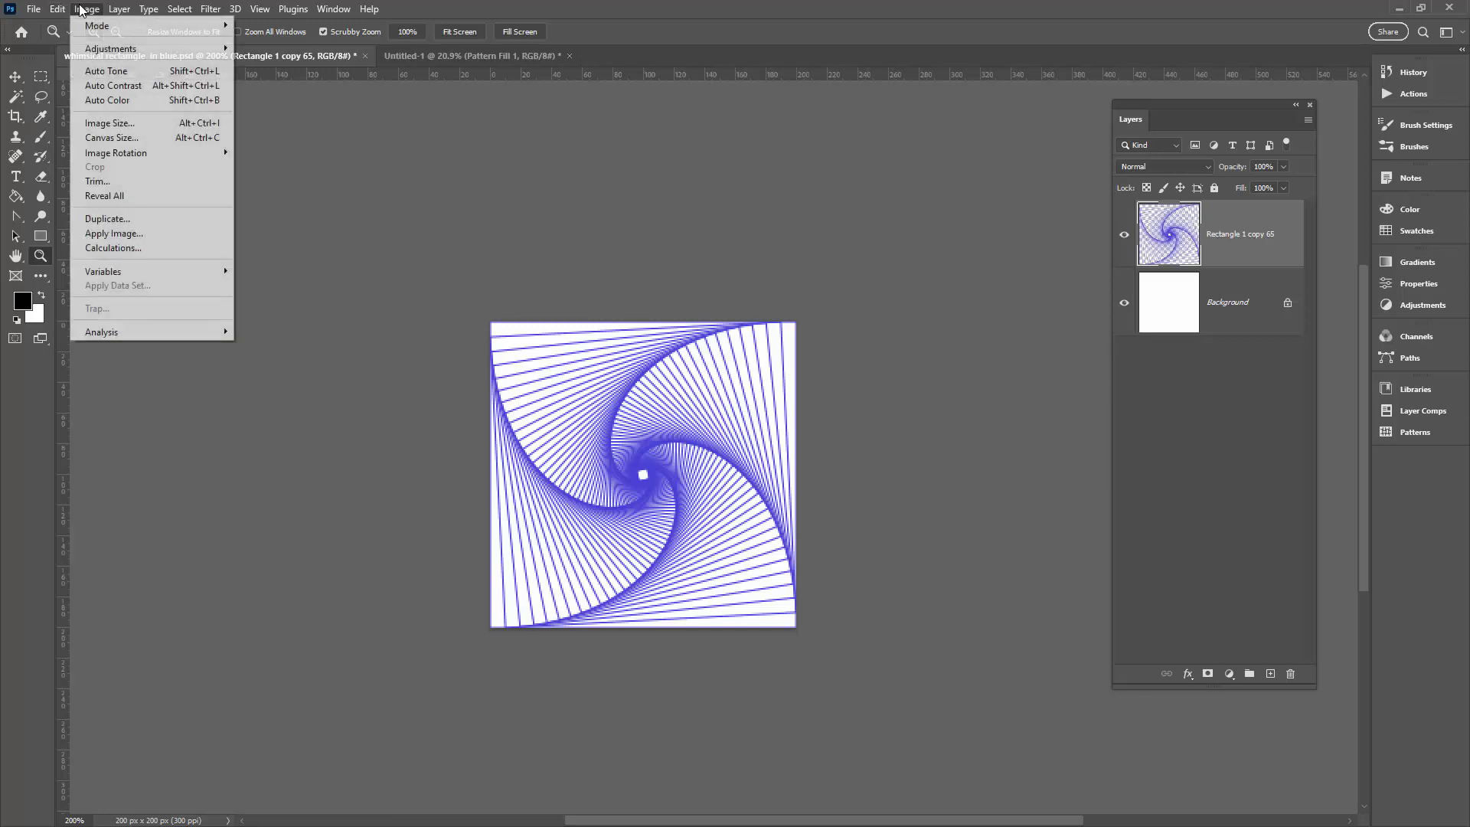
pyautogui.click(111, 137)
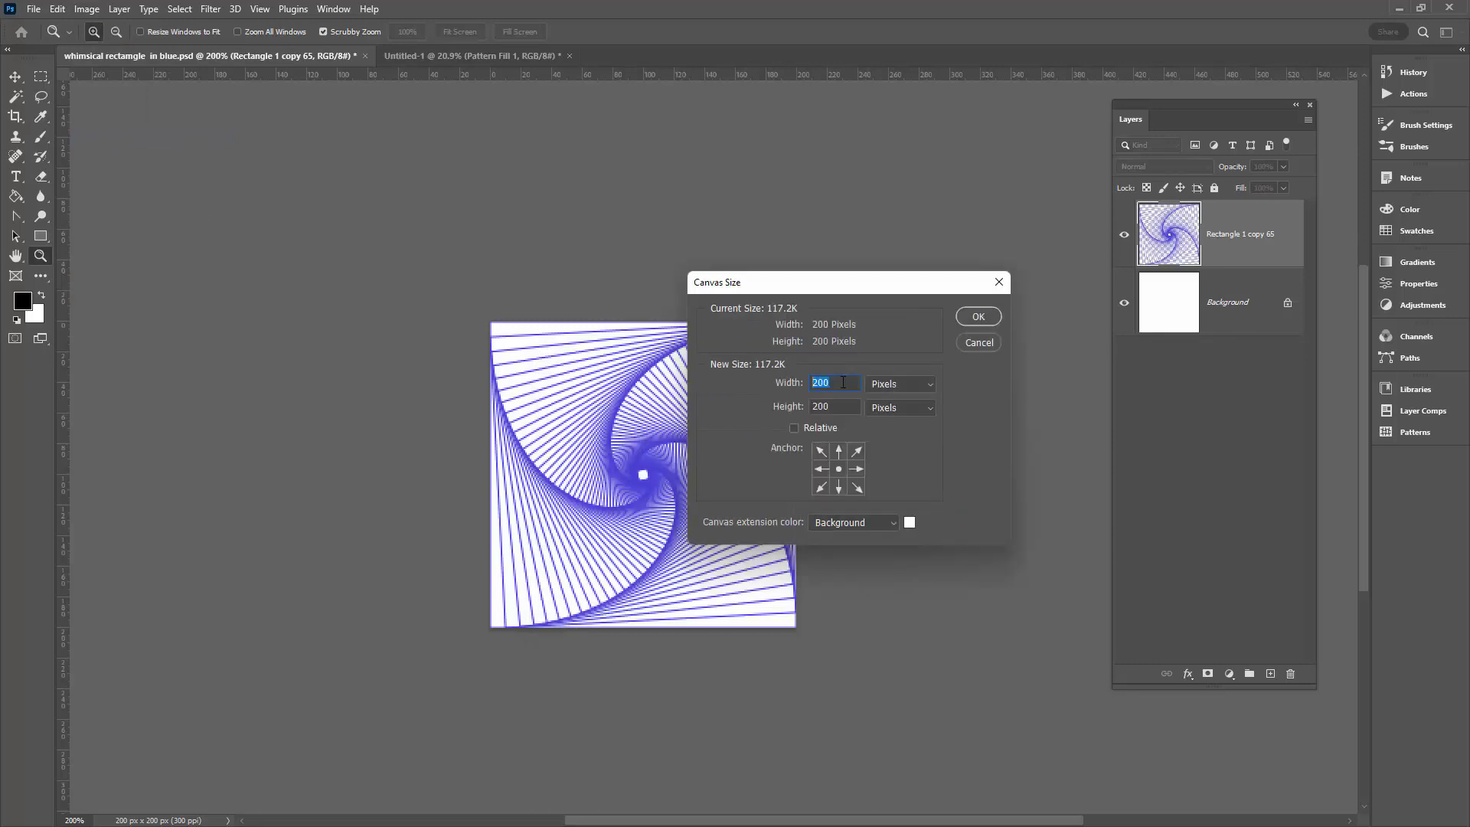
pyautogui.write('400')
pyautogui.press('Tab')
pyautogui.write('400')
pyautogui.click(820, 487)
pyautogui.click(978, 316)
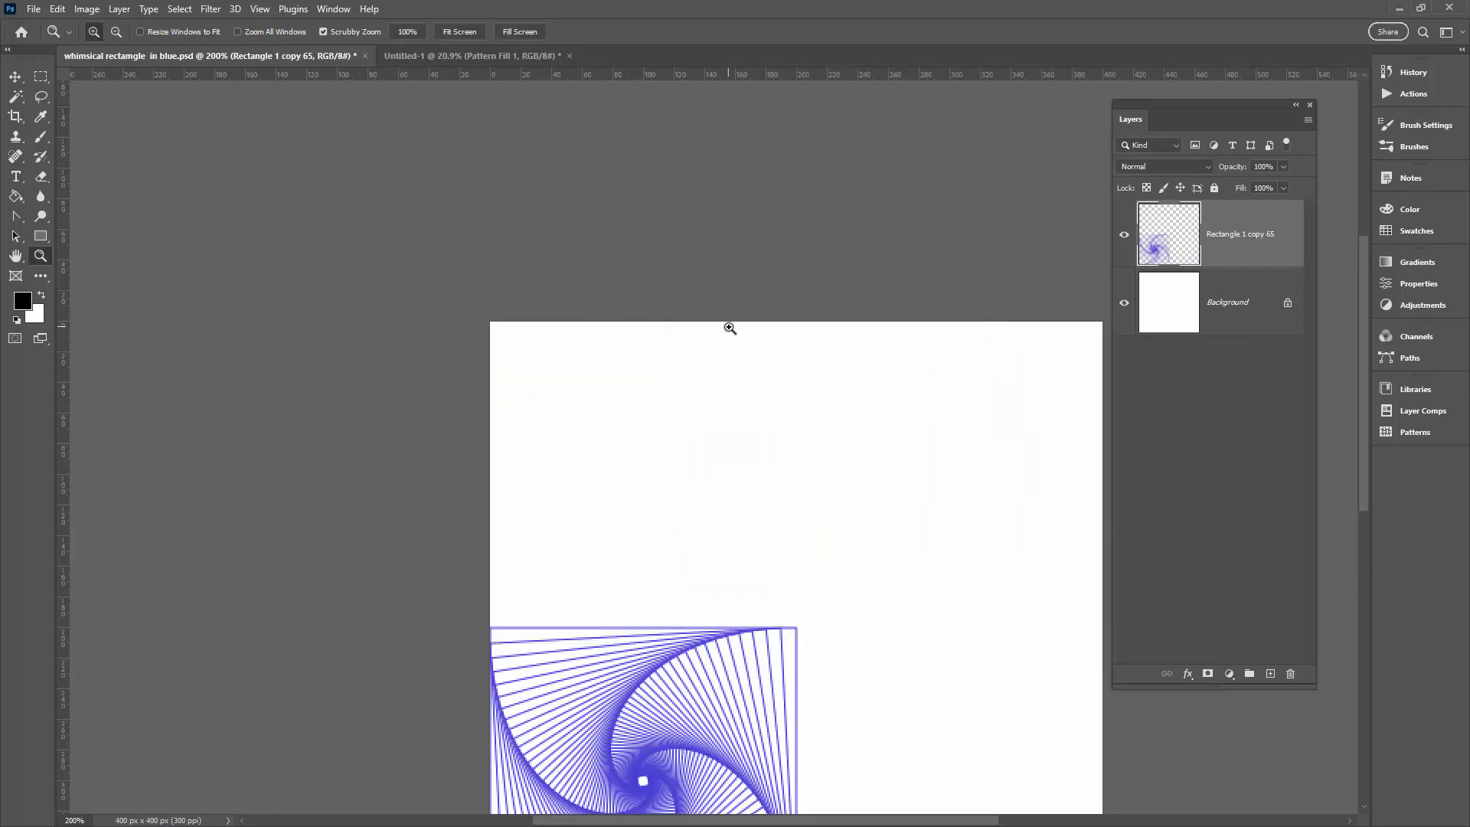
pyautogui.hotkey('ctrl', '0')
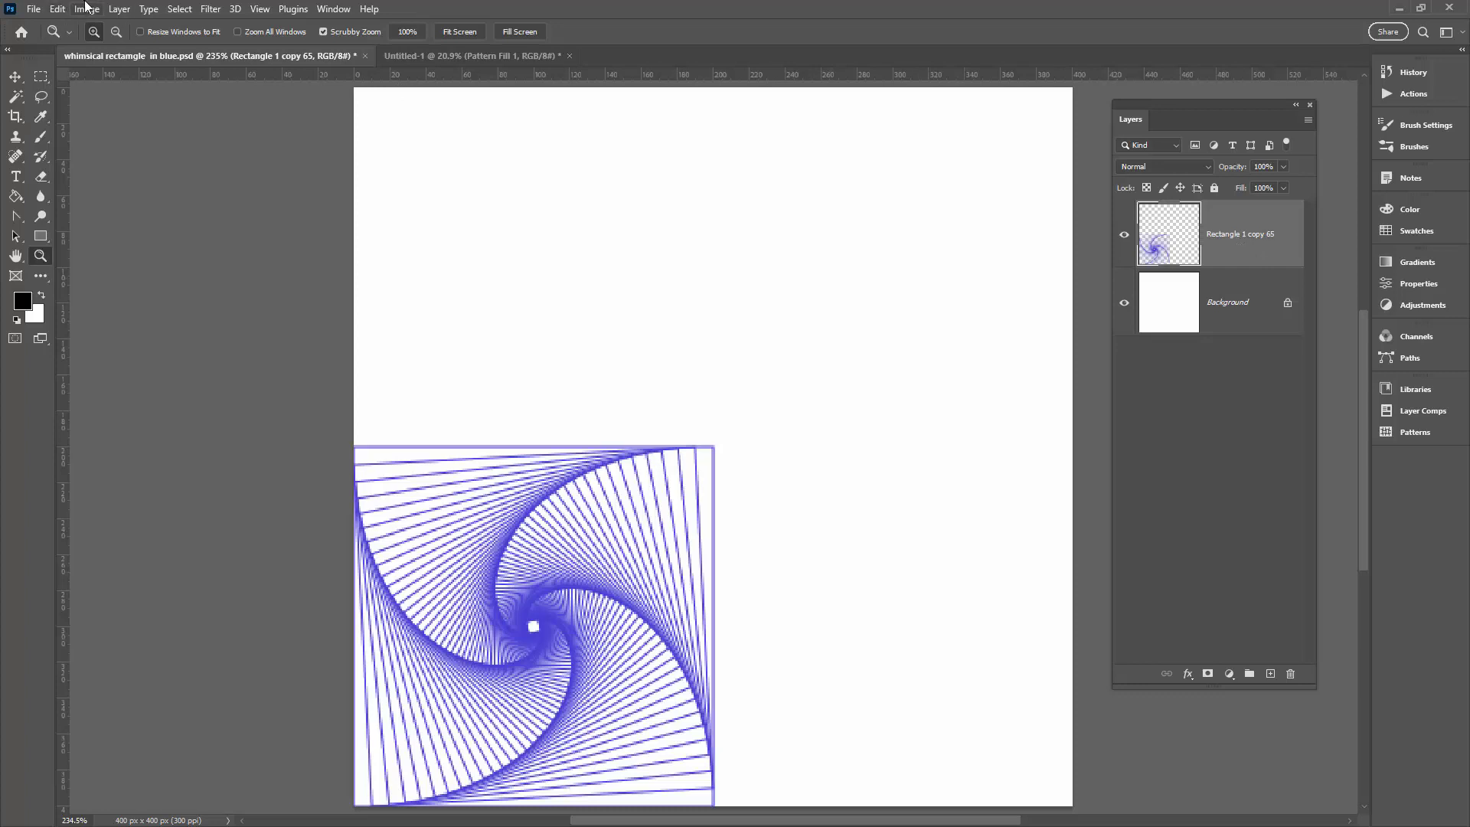
# Step: Make three copies of the merged spiral layer
pyautogui.click(119, 10)
pyautogui.moveTo(132, 27)
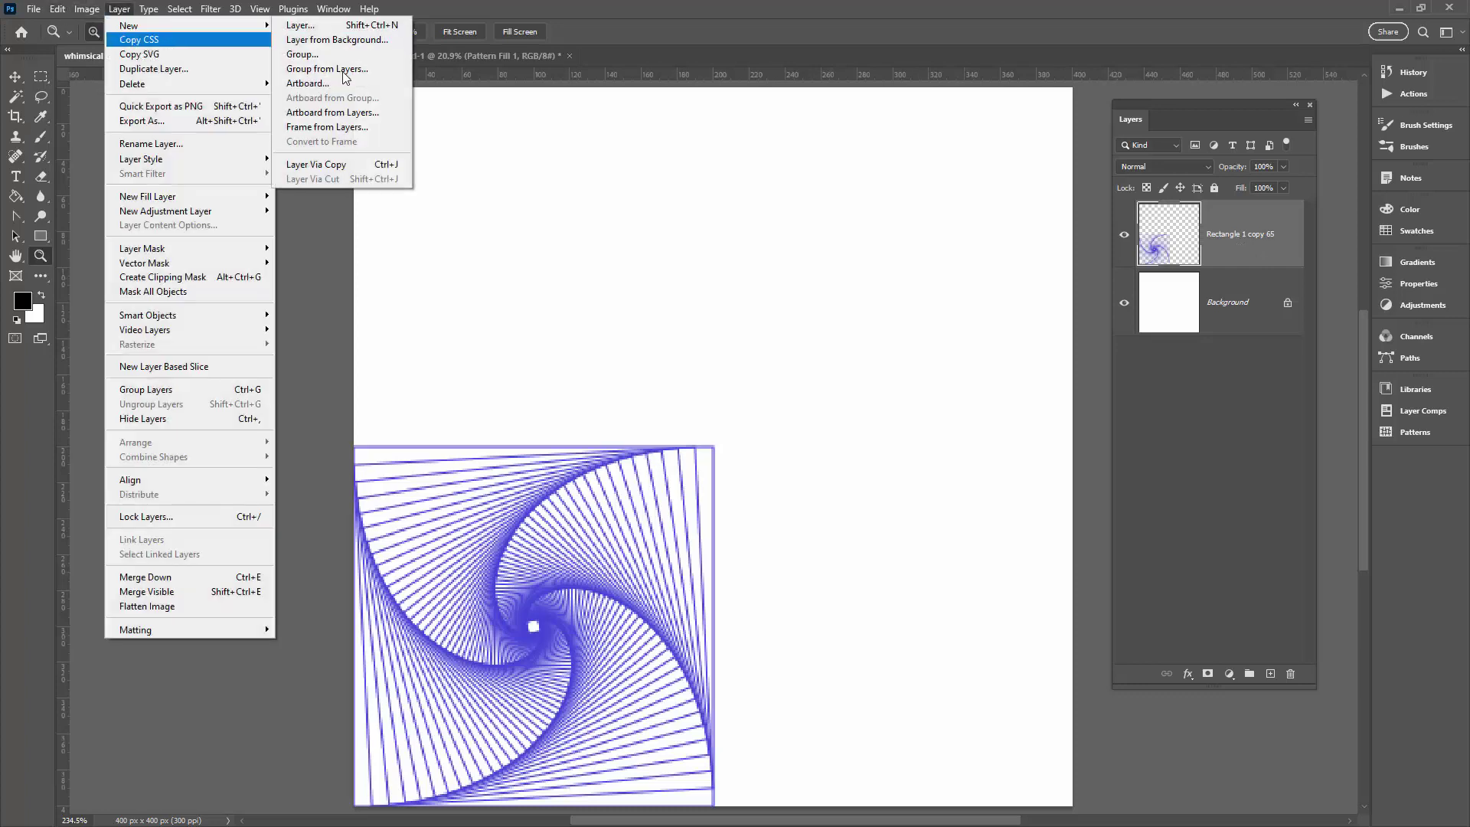
pyautogui.click(378, 162)
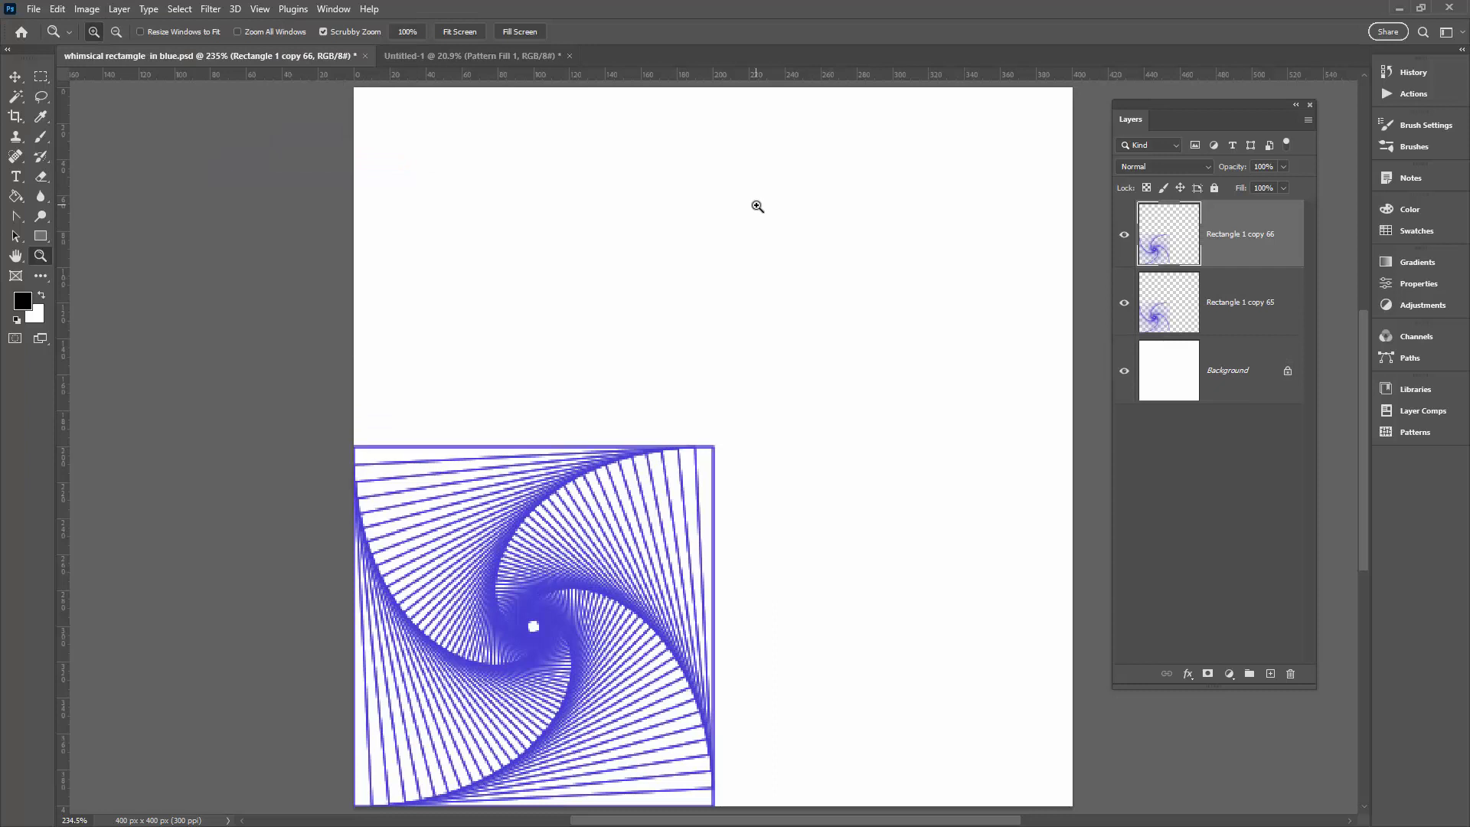
pyautogui.hotkey('ctrl', 'j')
pyautogui.hotkey('ctrl', 'j')
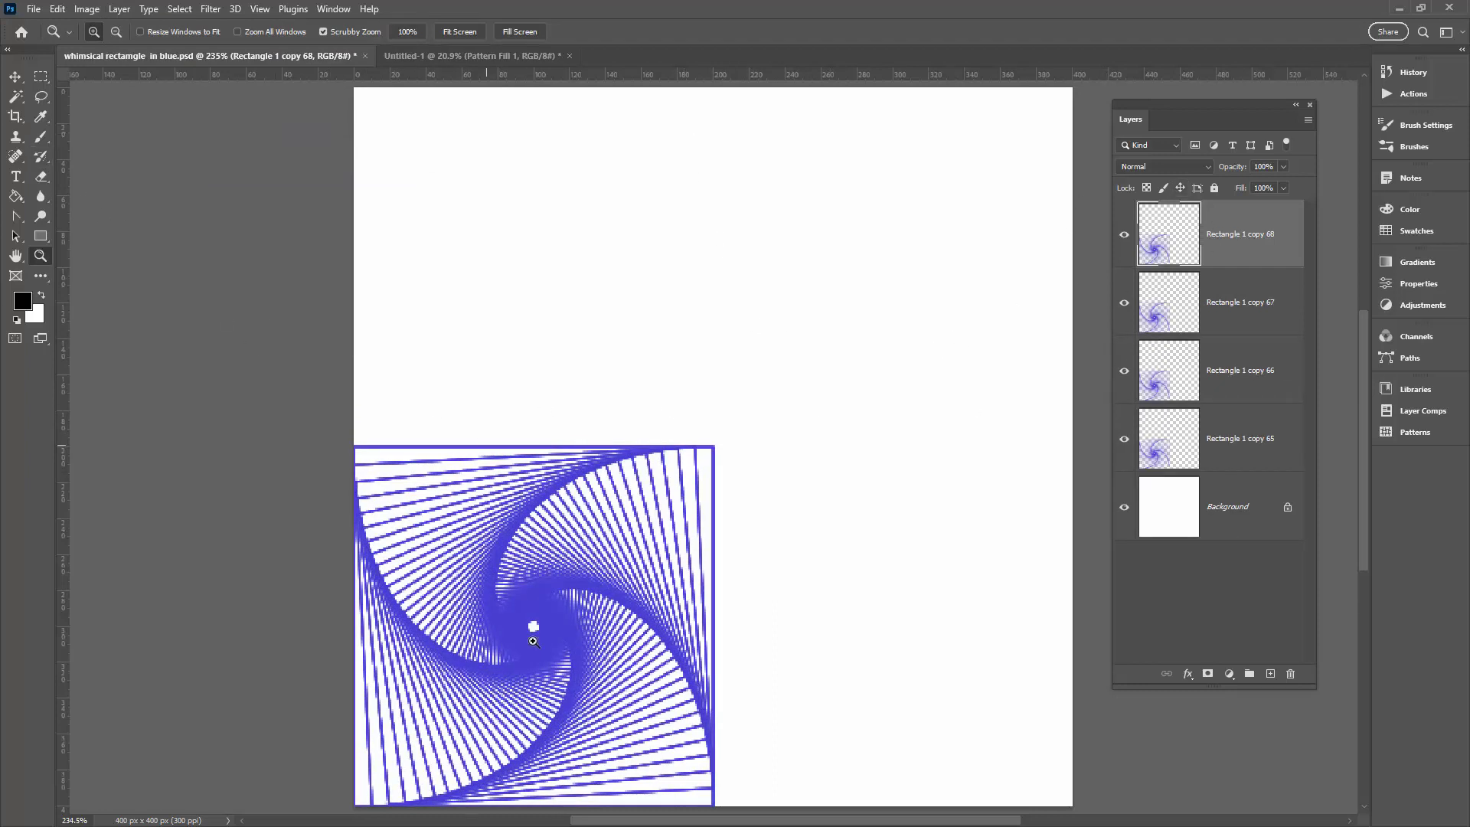
# Step: Move the Rectangle 1 copy 68 spiral into the canvas's upper-left quadrant and align Rectangle 1 copy 67 to the canvas's right edge
pyautogui.click(16, 77)
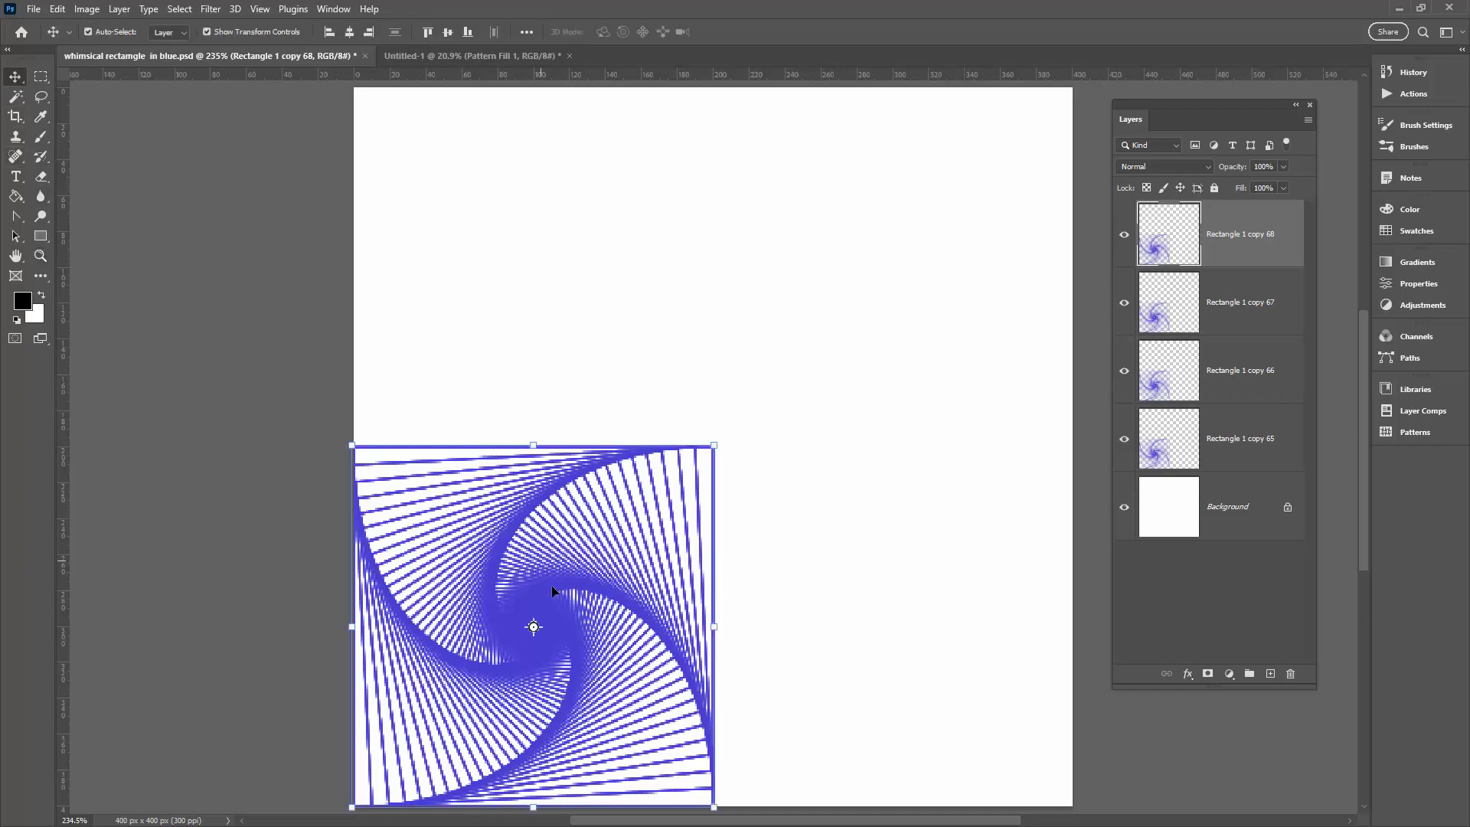
pyautogui.moveTo(544, 588); pyautogui.dragTo(549, 235)
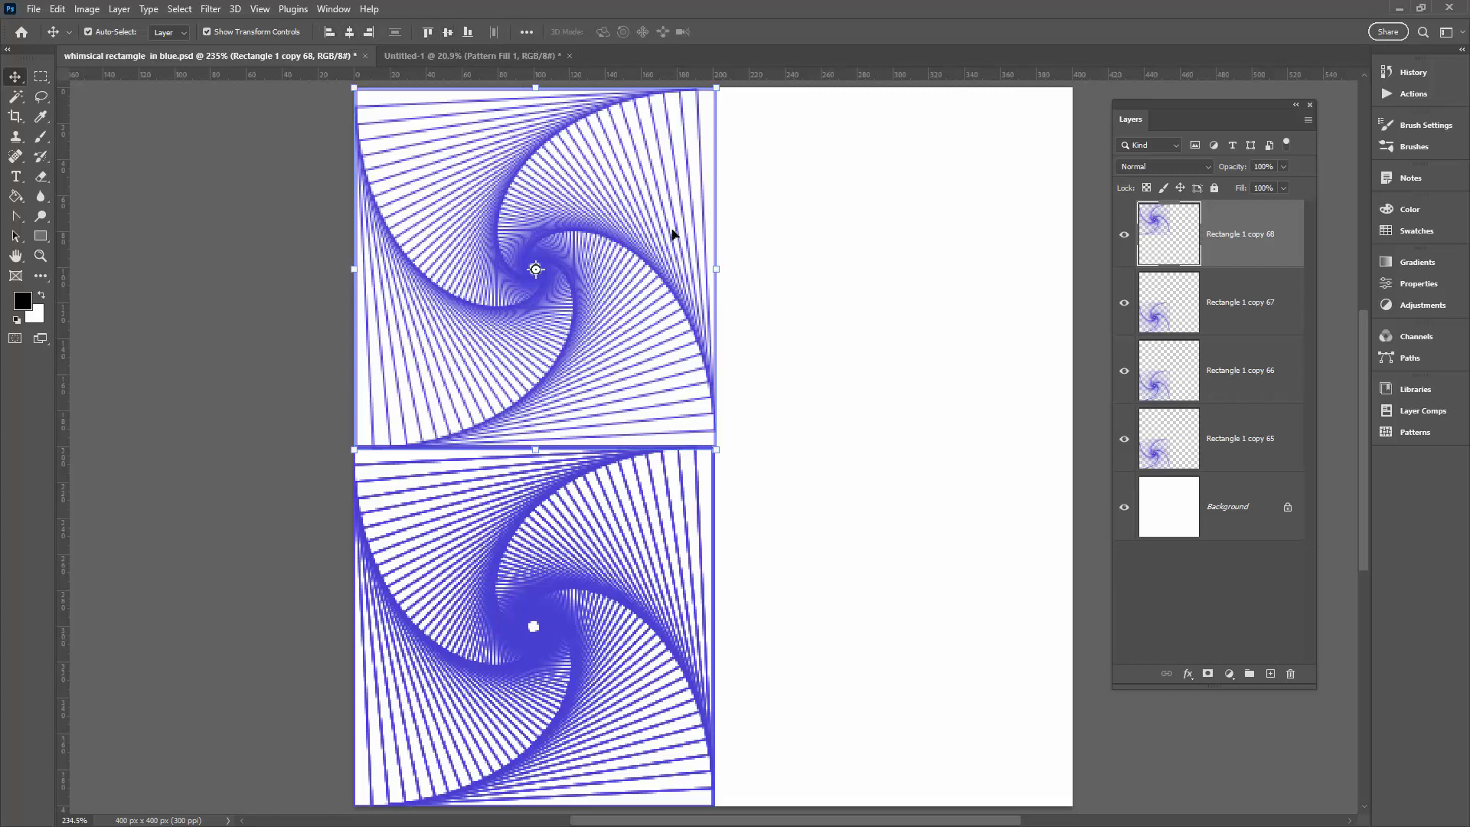
pyautogui.click(1160, 315)
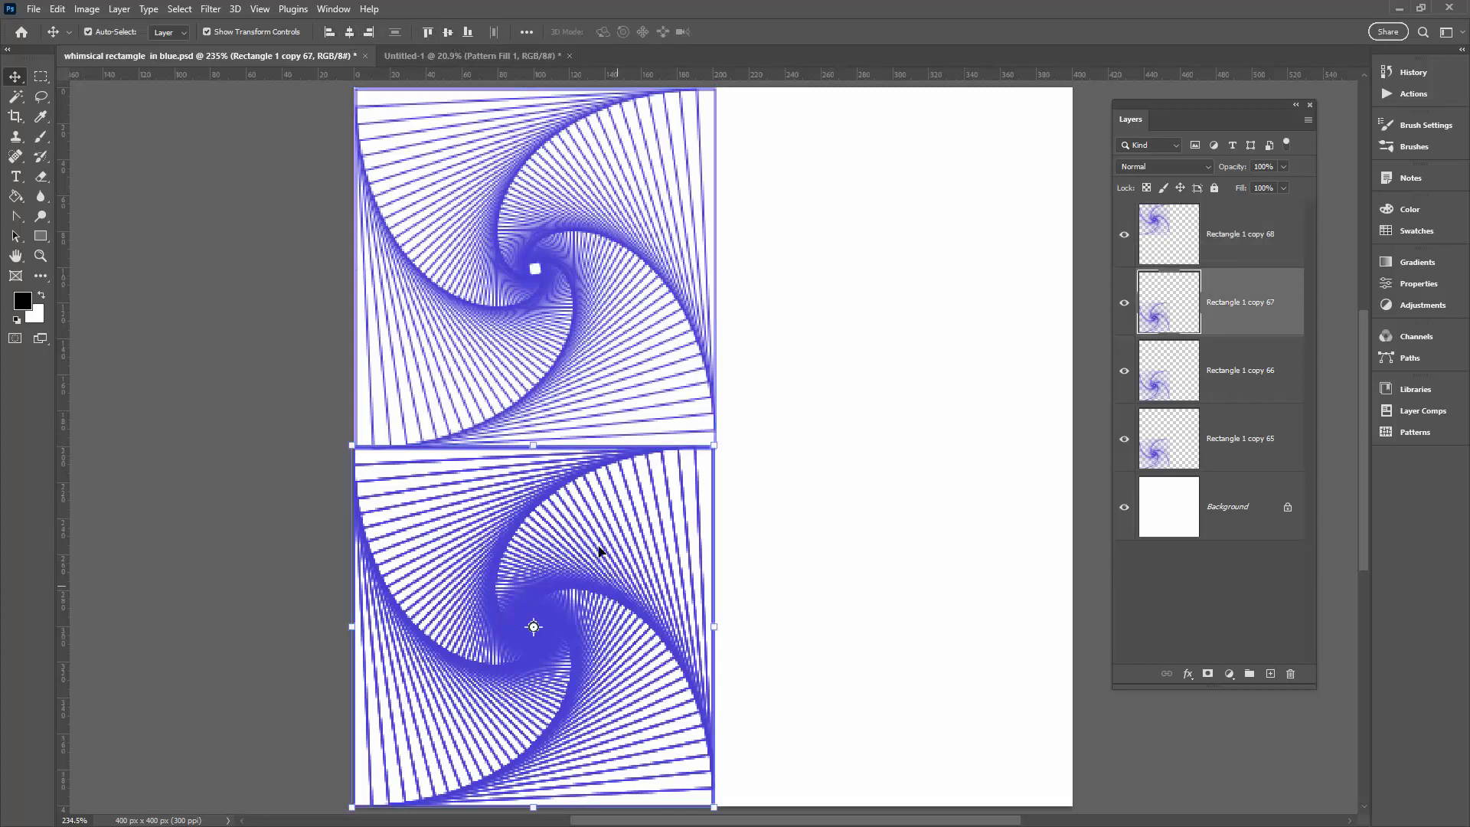
pyautogui.click(368, 33)
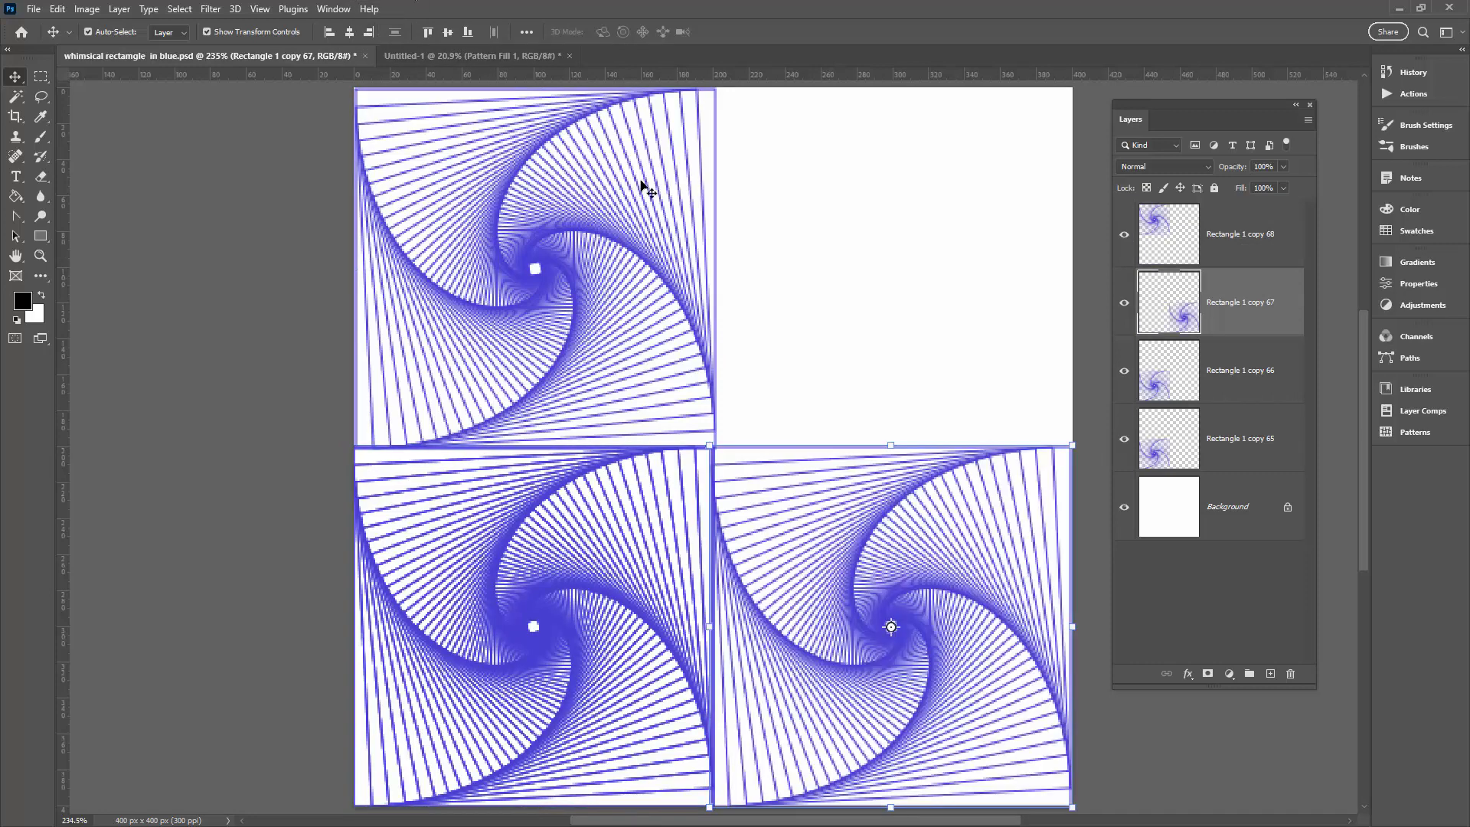
# Step: Align the Rectangle 1 copy 66 spiral to the canvas's right and top edges, then deselect it
pyautogui.click(1176, 389)
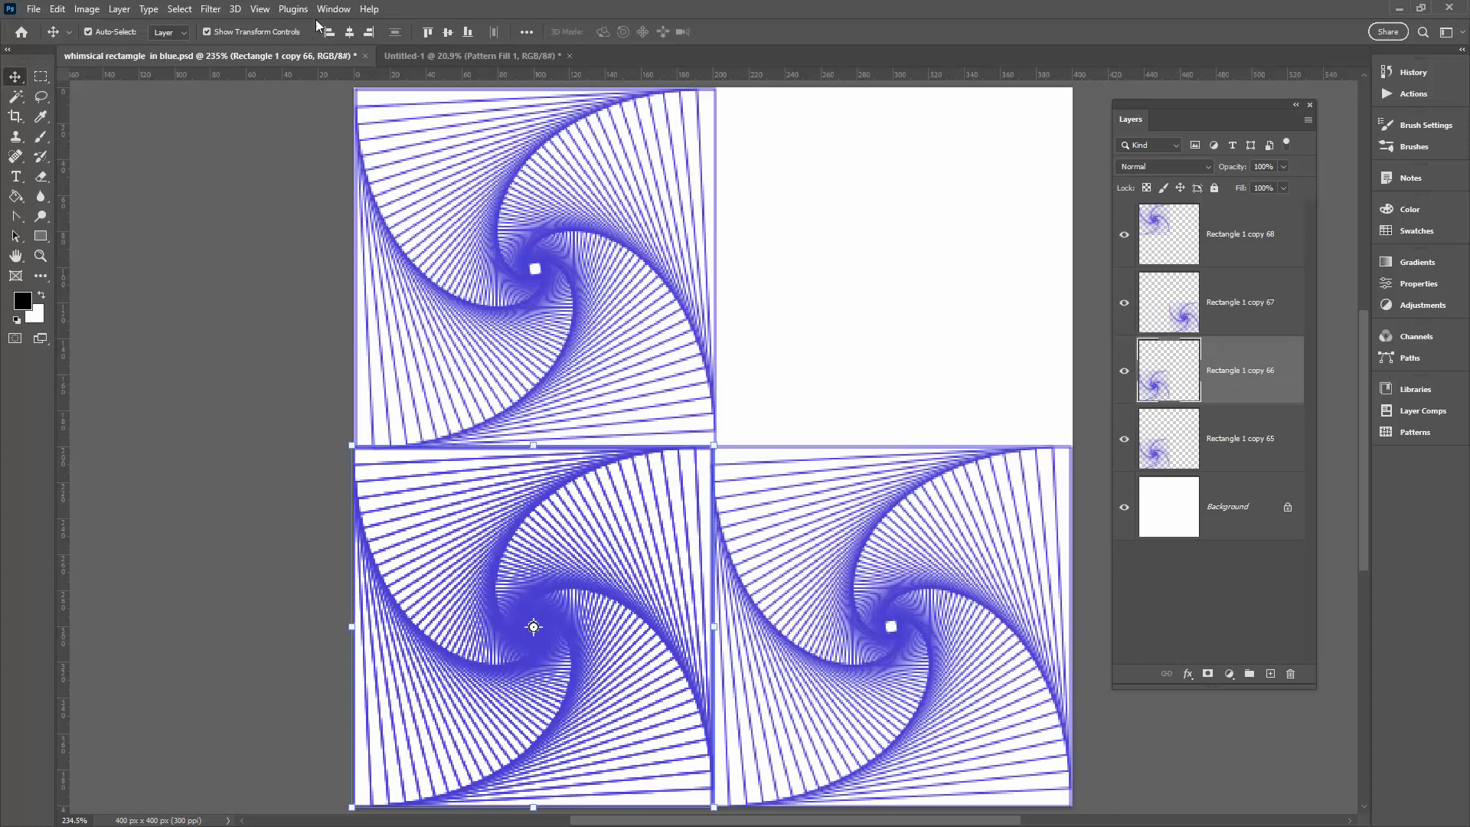
pyautogui.click(368, 33)
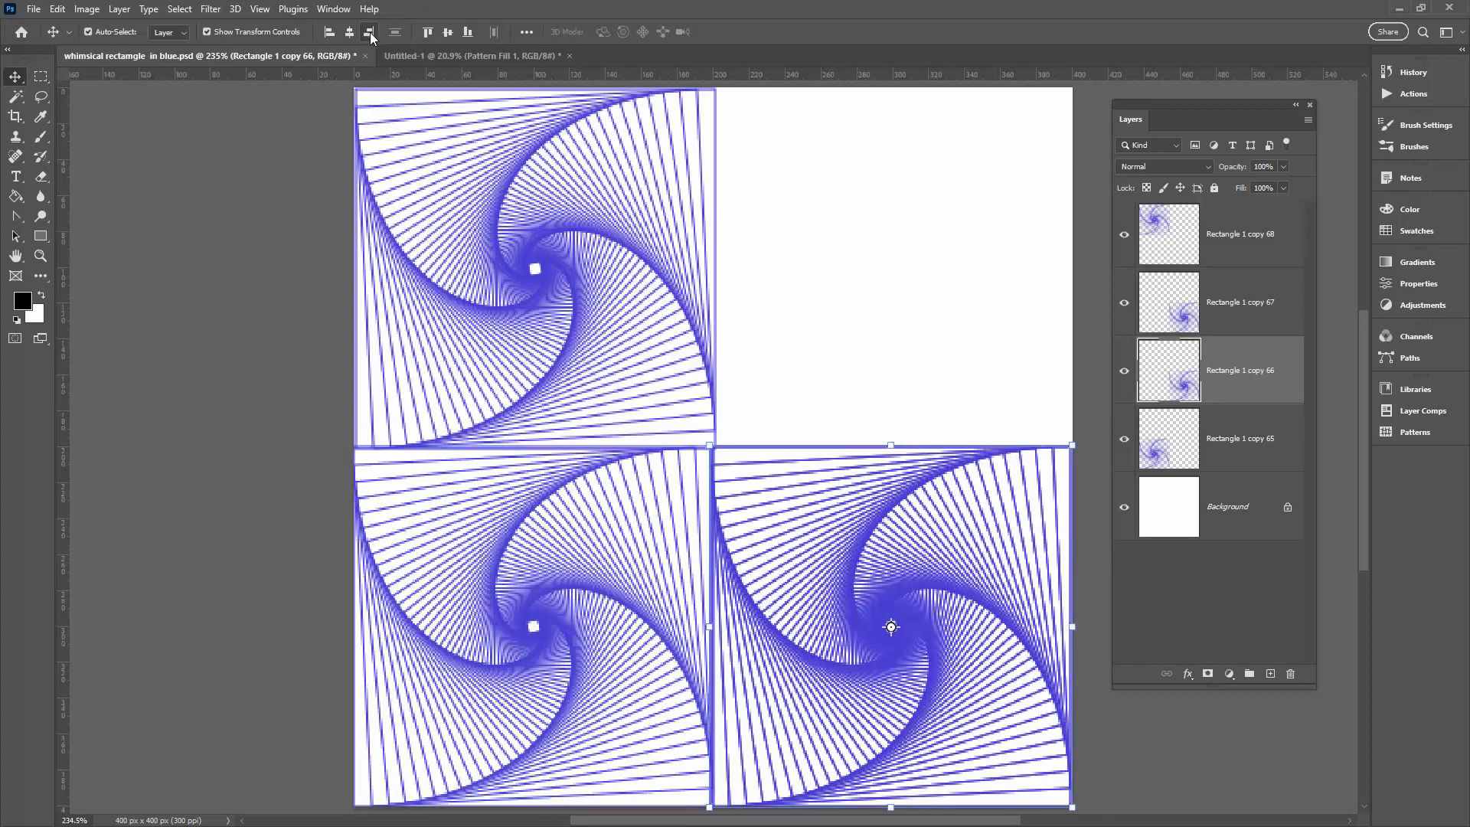
pyautogui.click(427, 33)
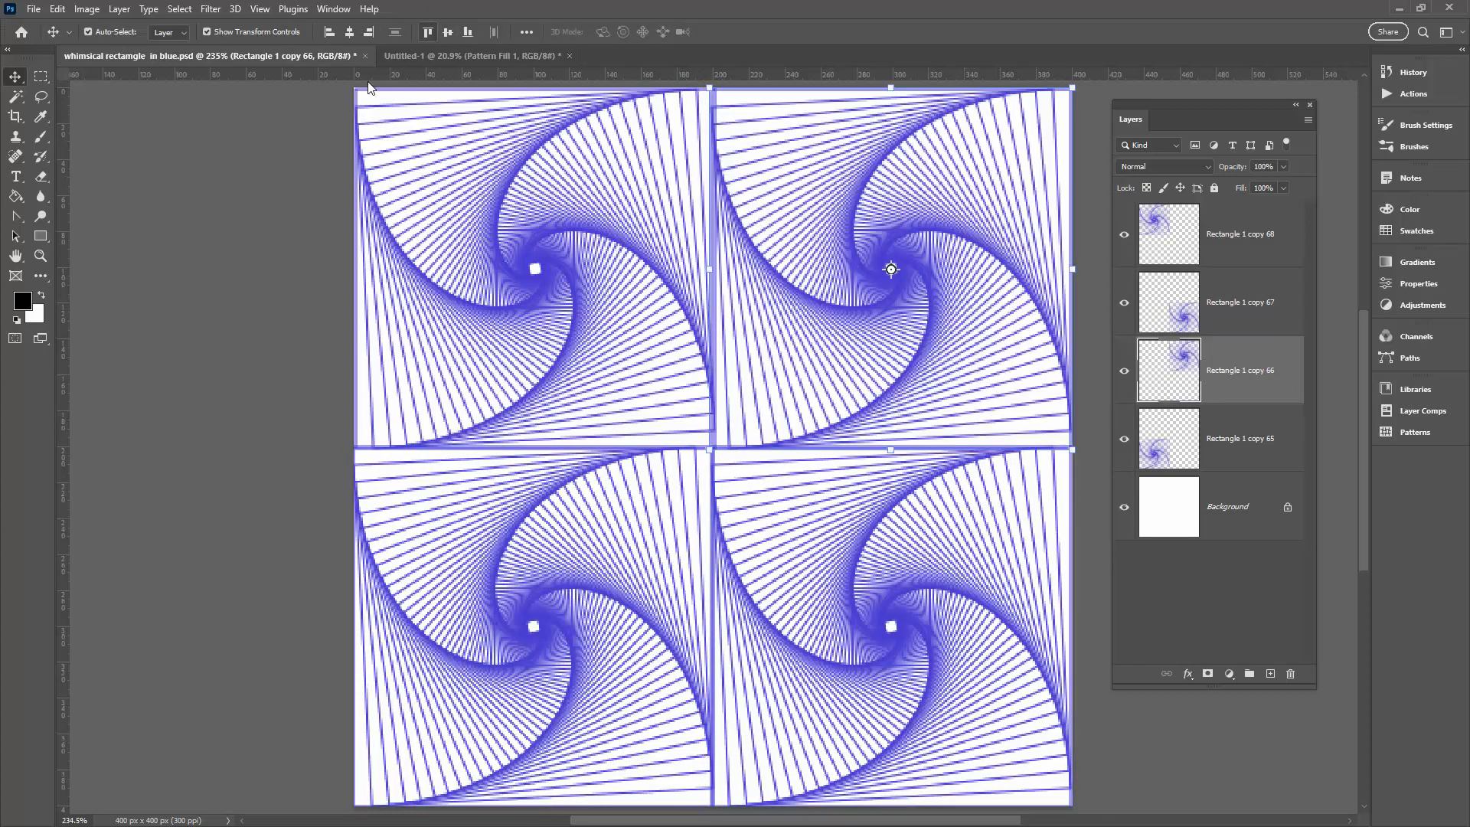
pyautogui.click(295, 222)
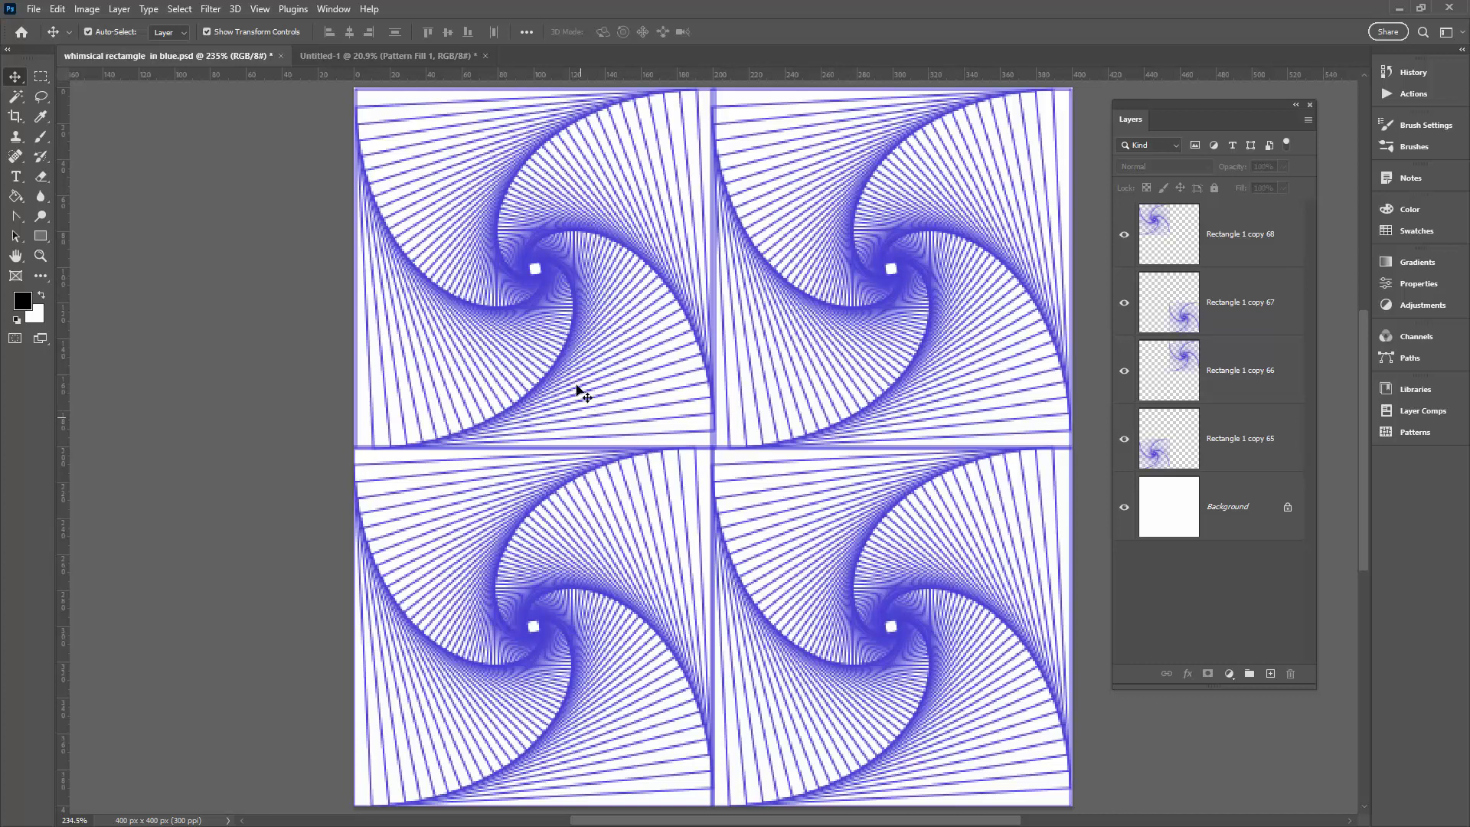
pyautogui.click(364, 55)
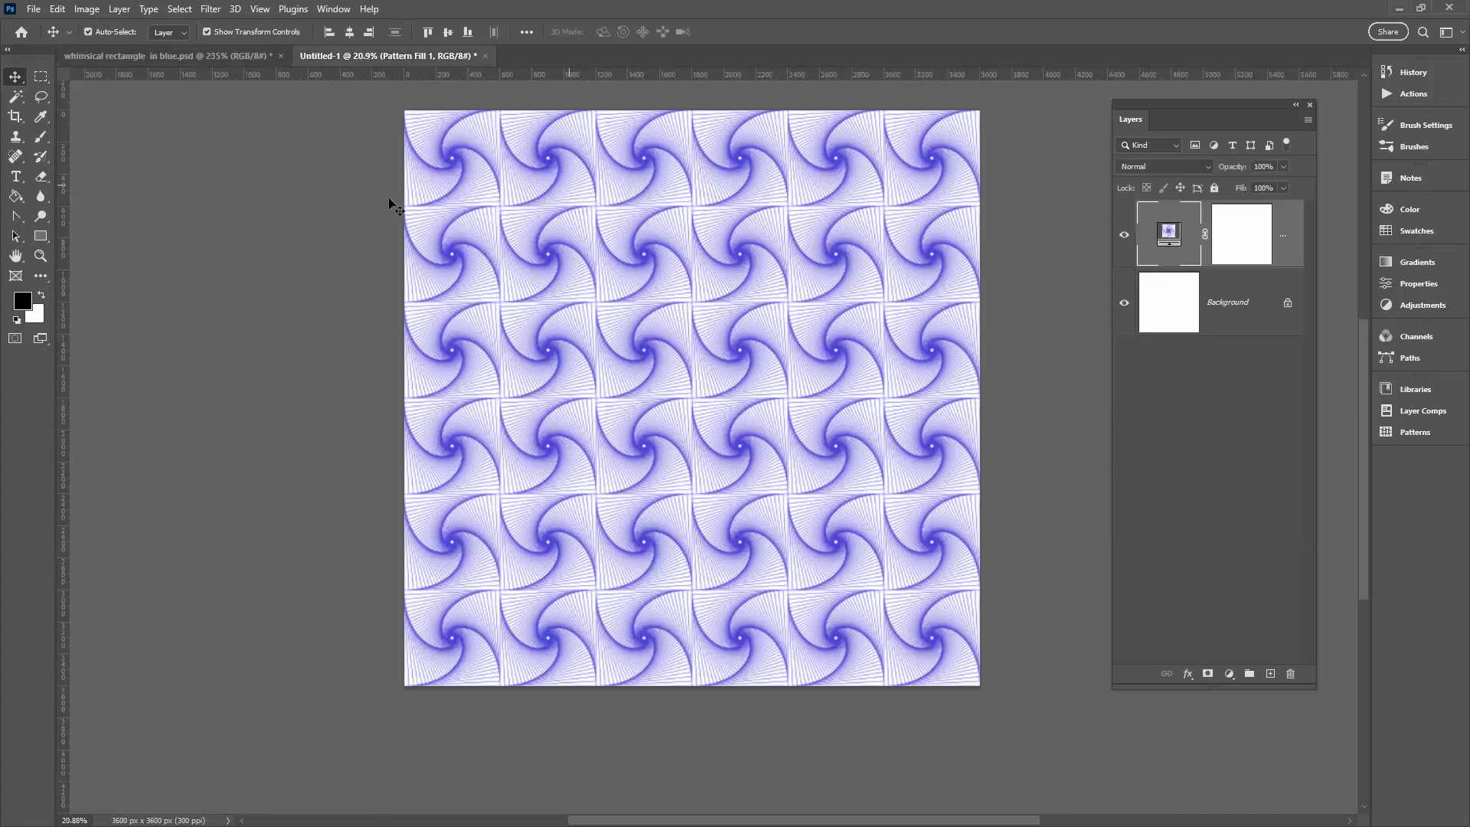
pyautogui.click(193, 53)
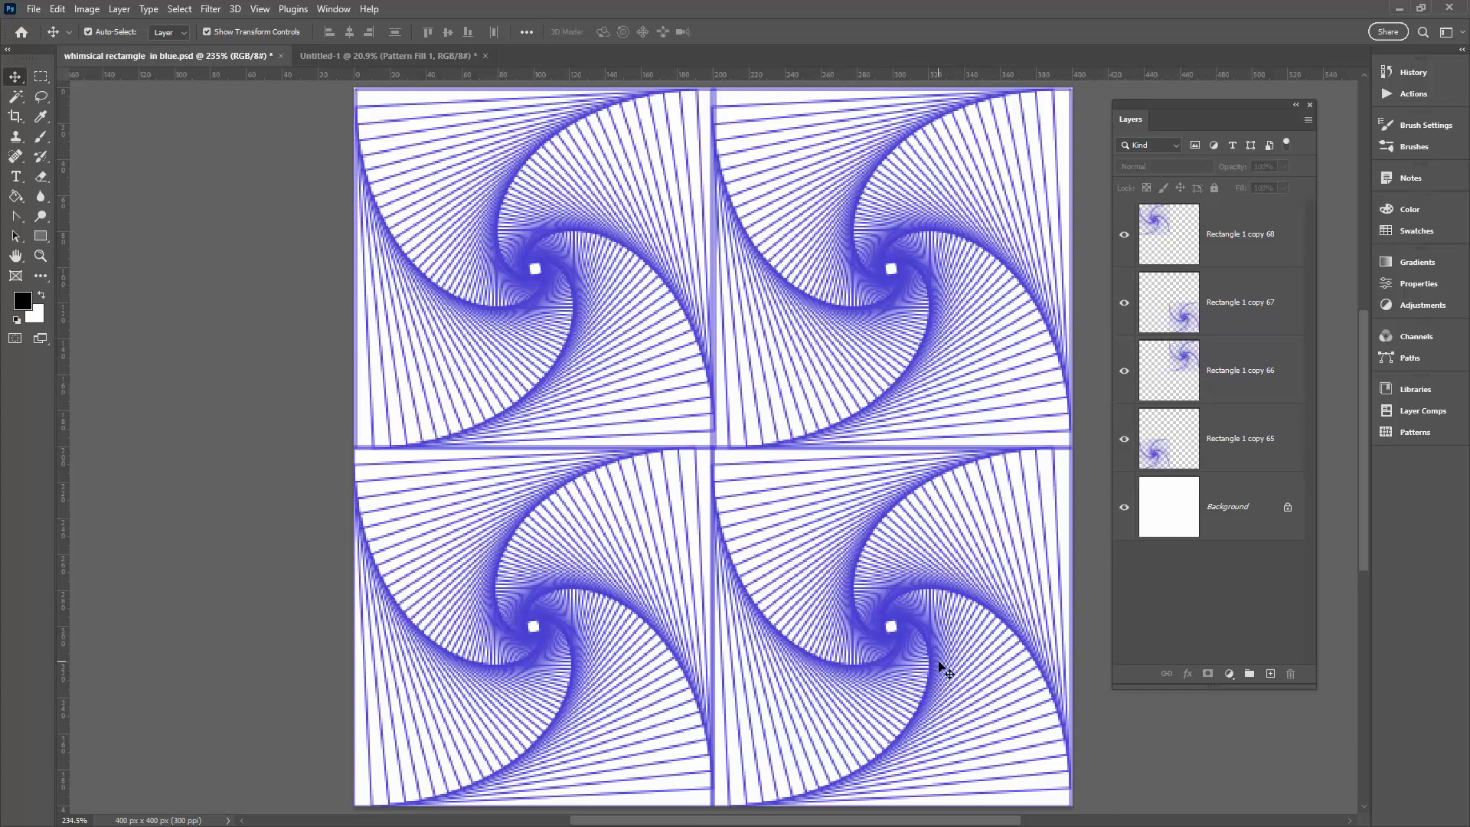
# Step: Flip the upper-left spiral, Rectangle 1 copy 68, horizontally
pyautogui.click(514, 287)
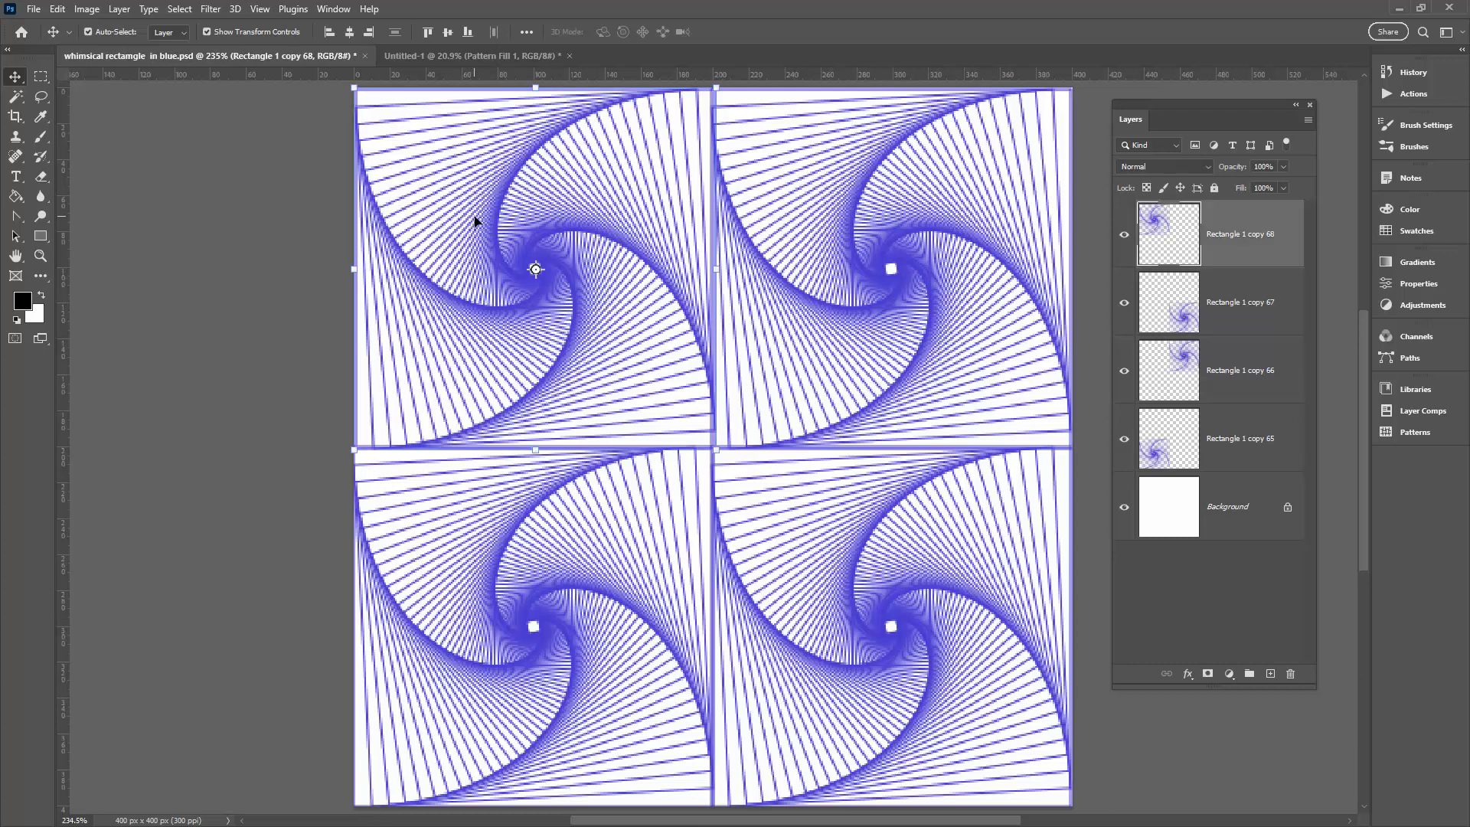
pyautogui.click(56, 10)
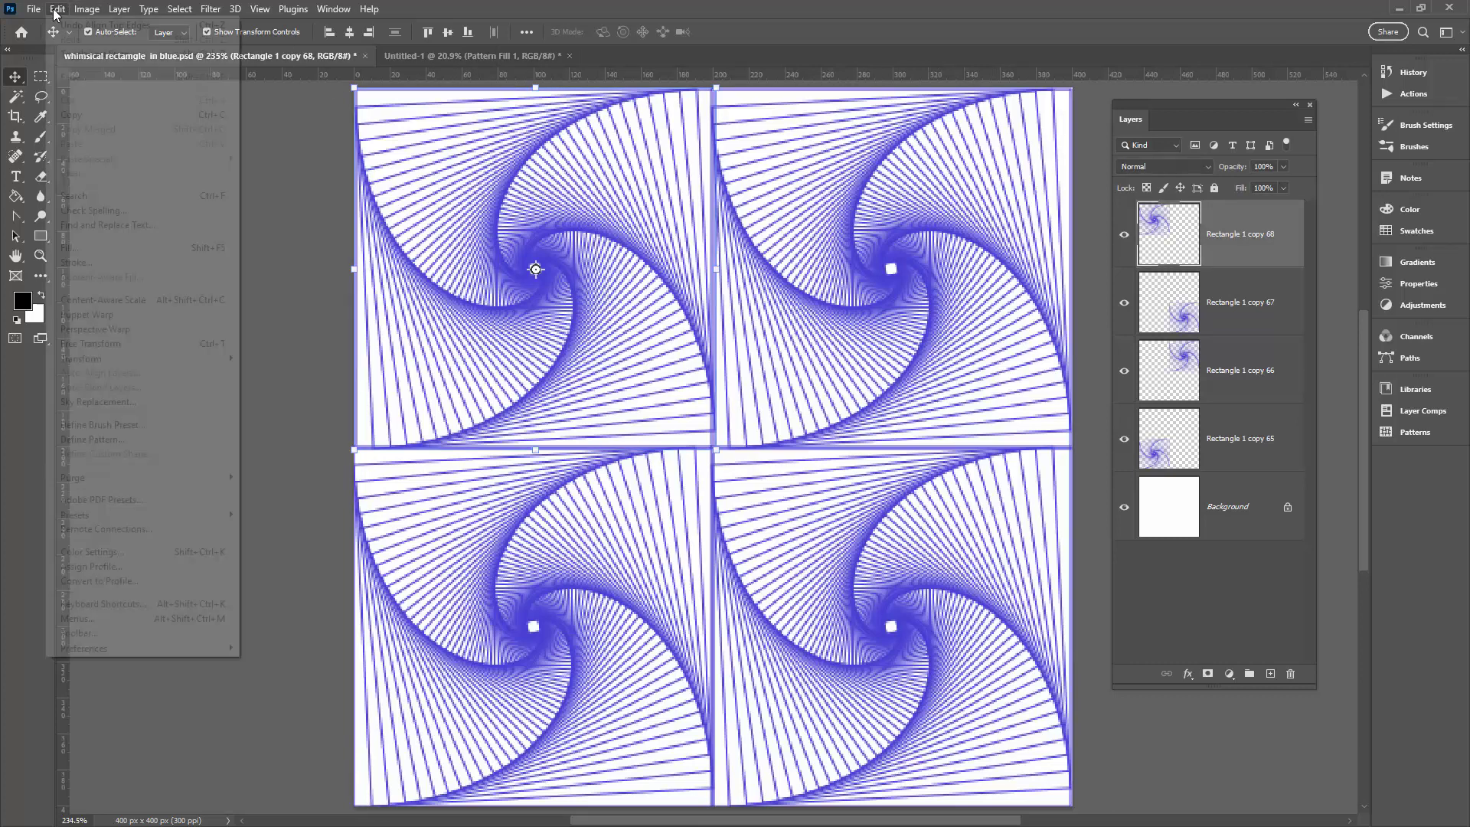
pyautogui.moveTo(115, 358)
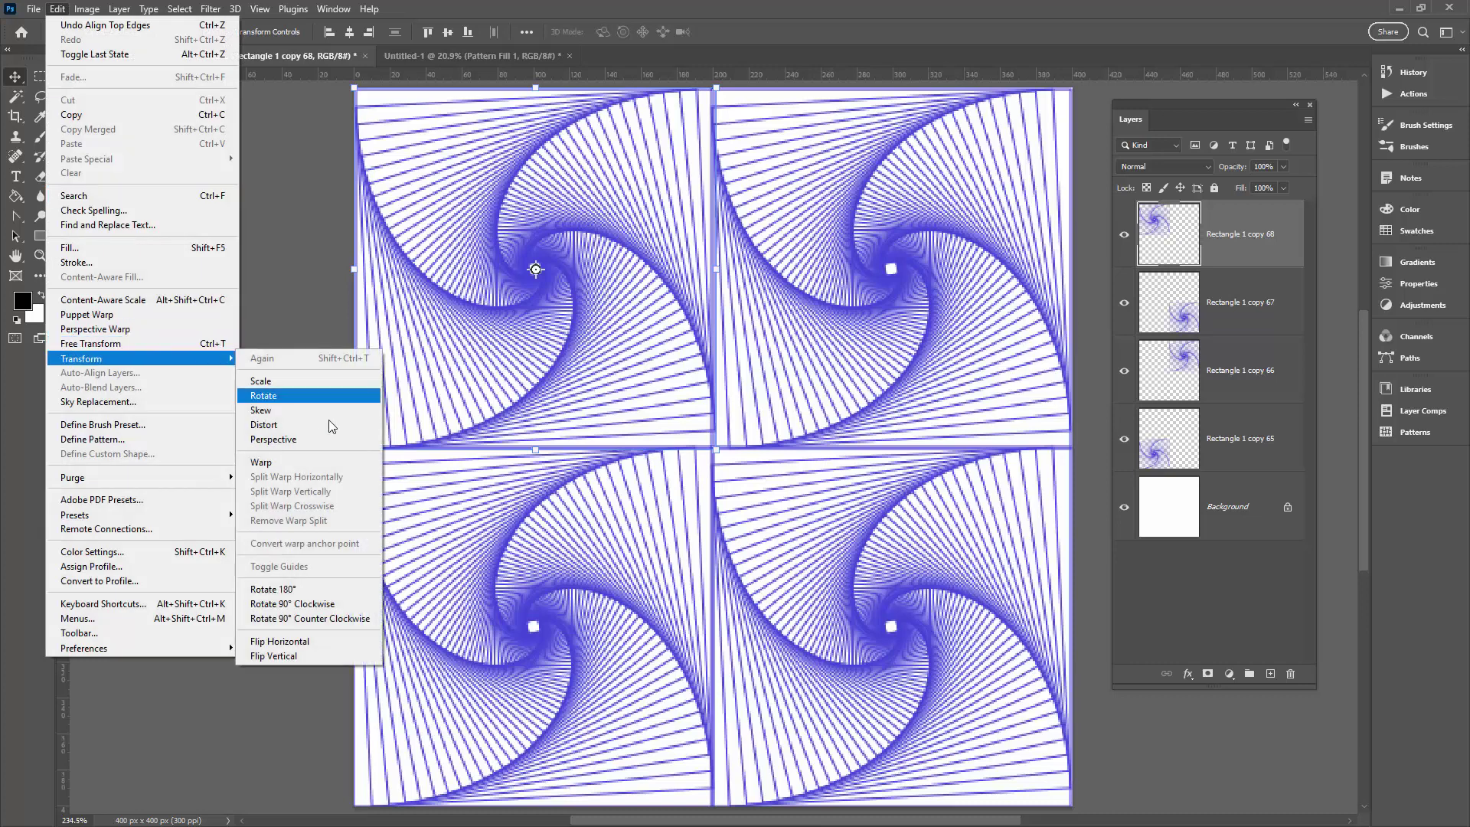
pyautogui.click(342, 641)
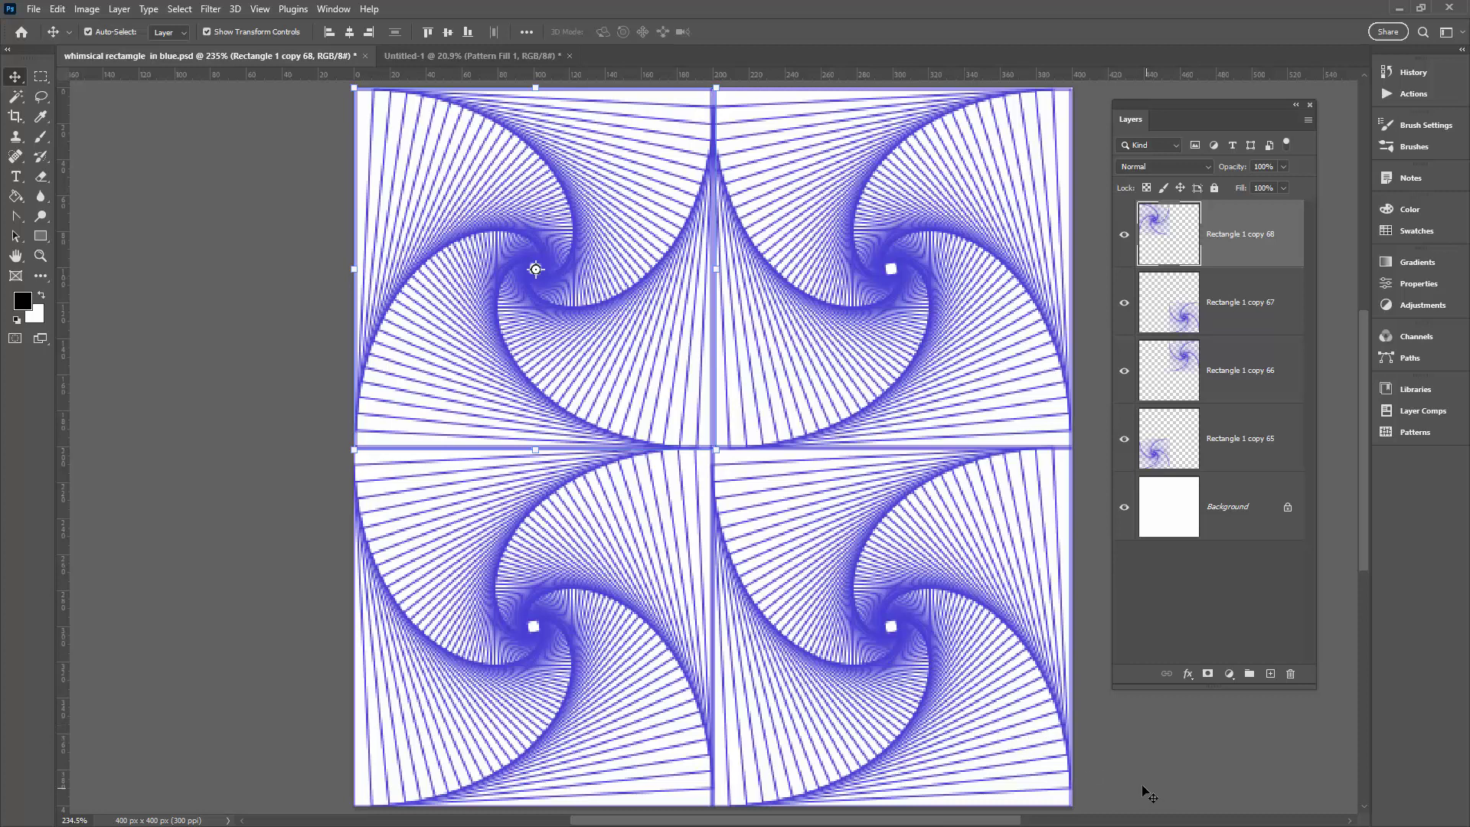
# Step: Flip the lower-right spiral, Rectangle 1 copy 67, horizontally
pyautogui.click(963, 727)
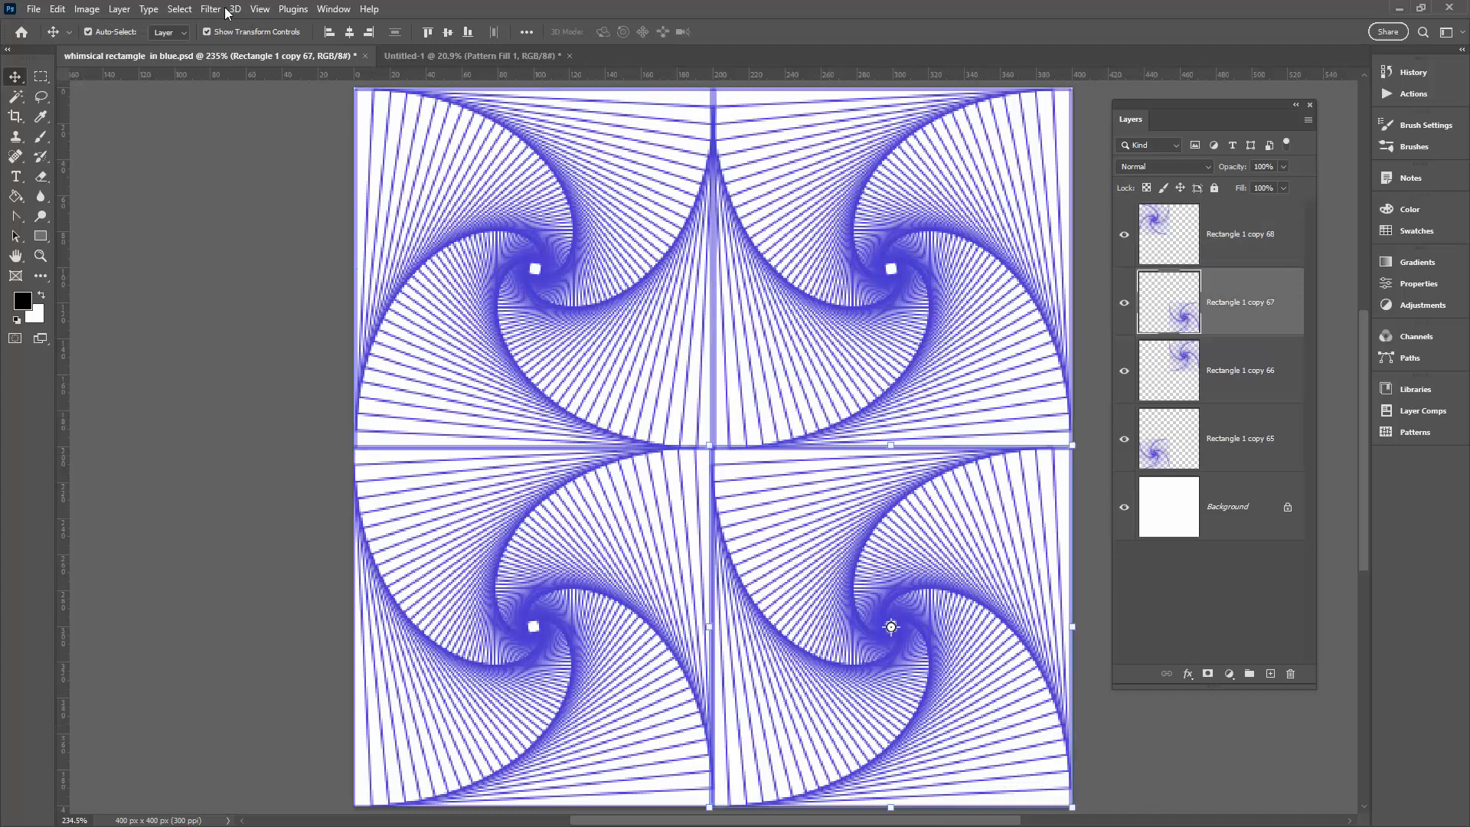
pyautogui.click(58, 9)
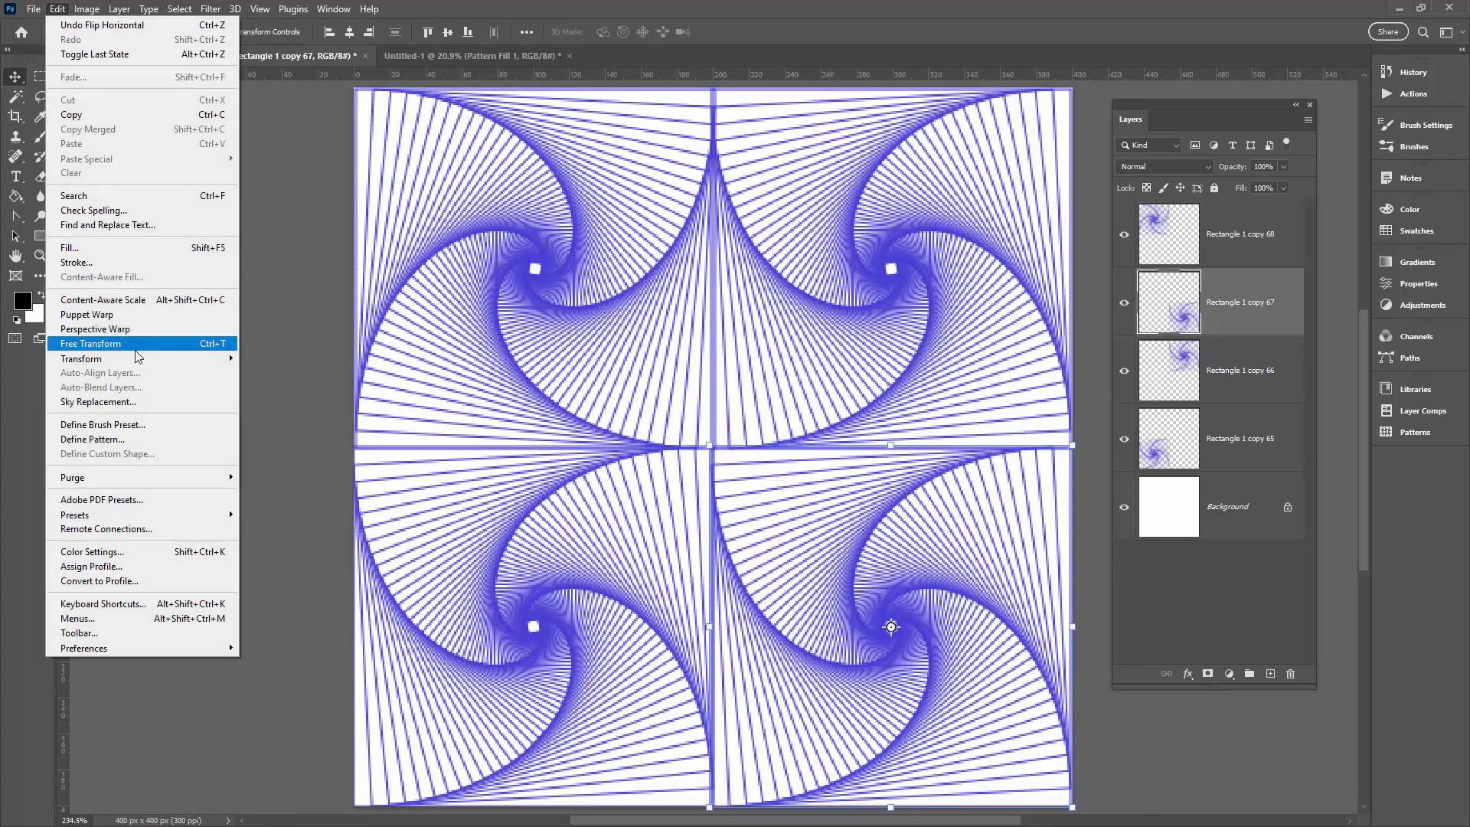
pyautogui.moveTo(138, 358)
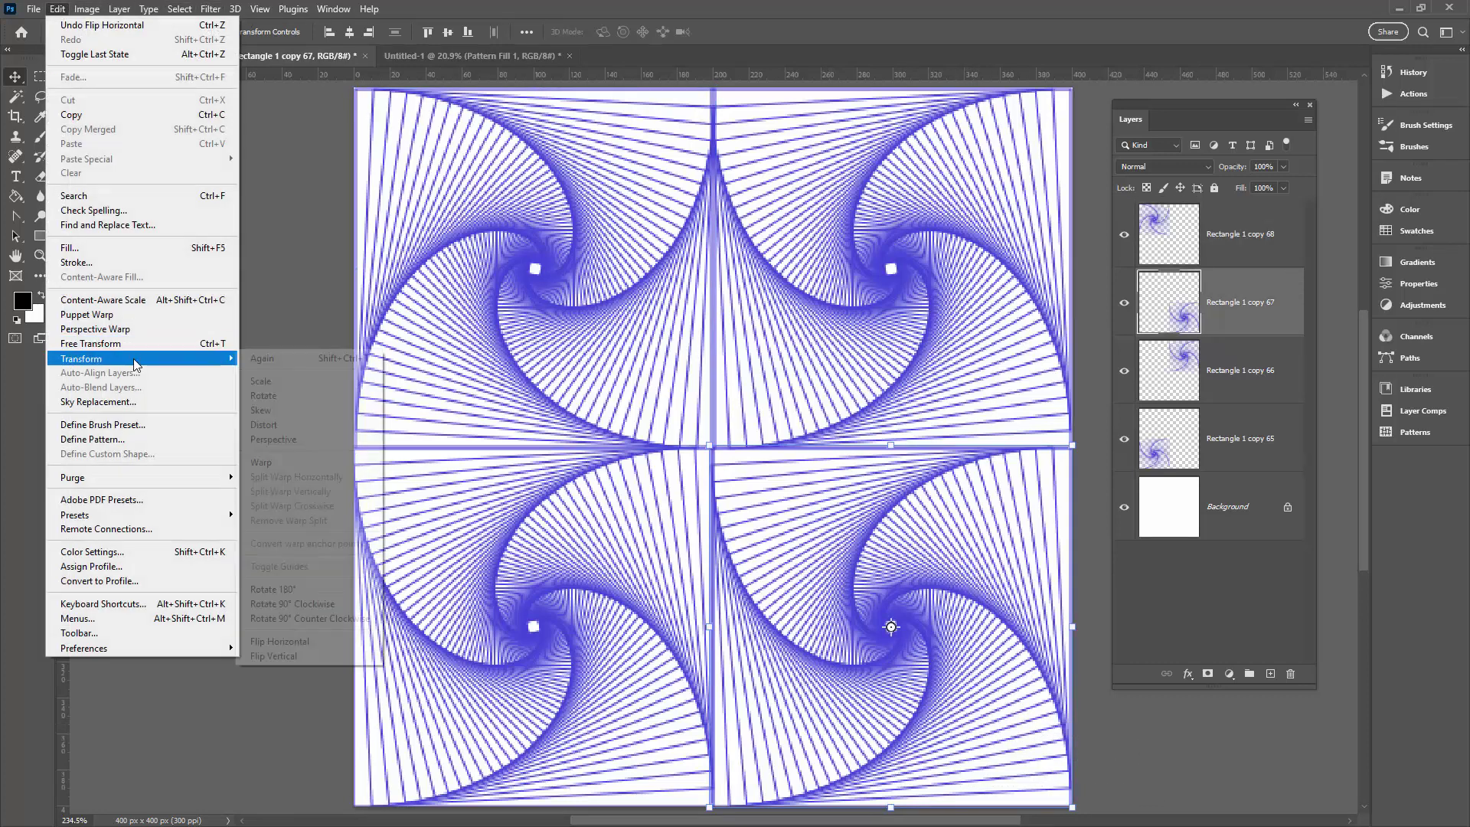
pyautogui.click(347, 642)
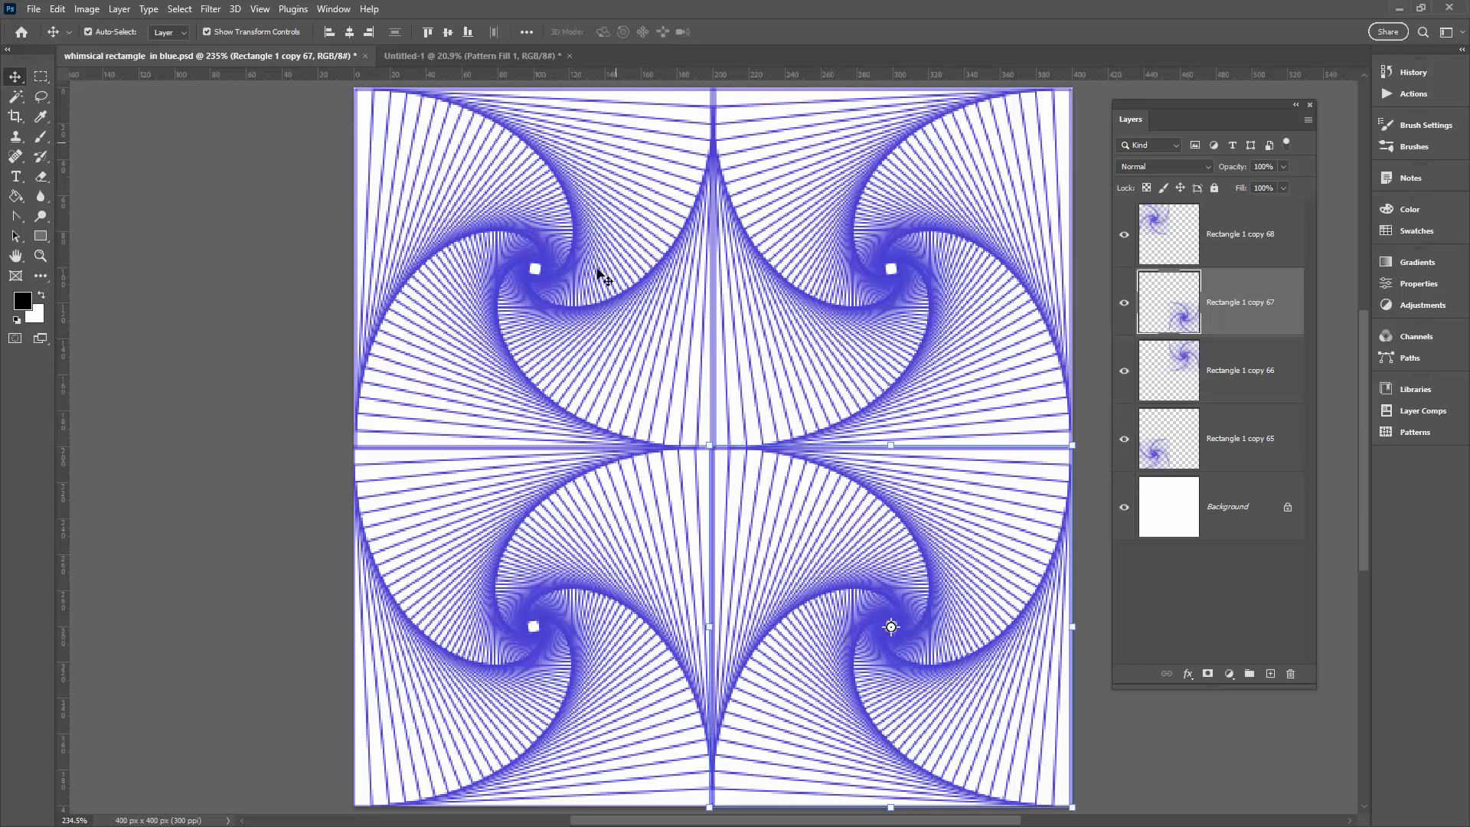
# Step: Define the mirrored four-spiral tile as a pattern named "whimsical x 4"
pyautogui.click(57, 9)
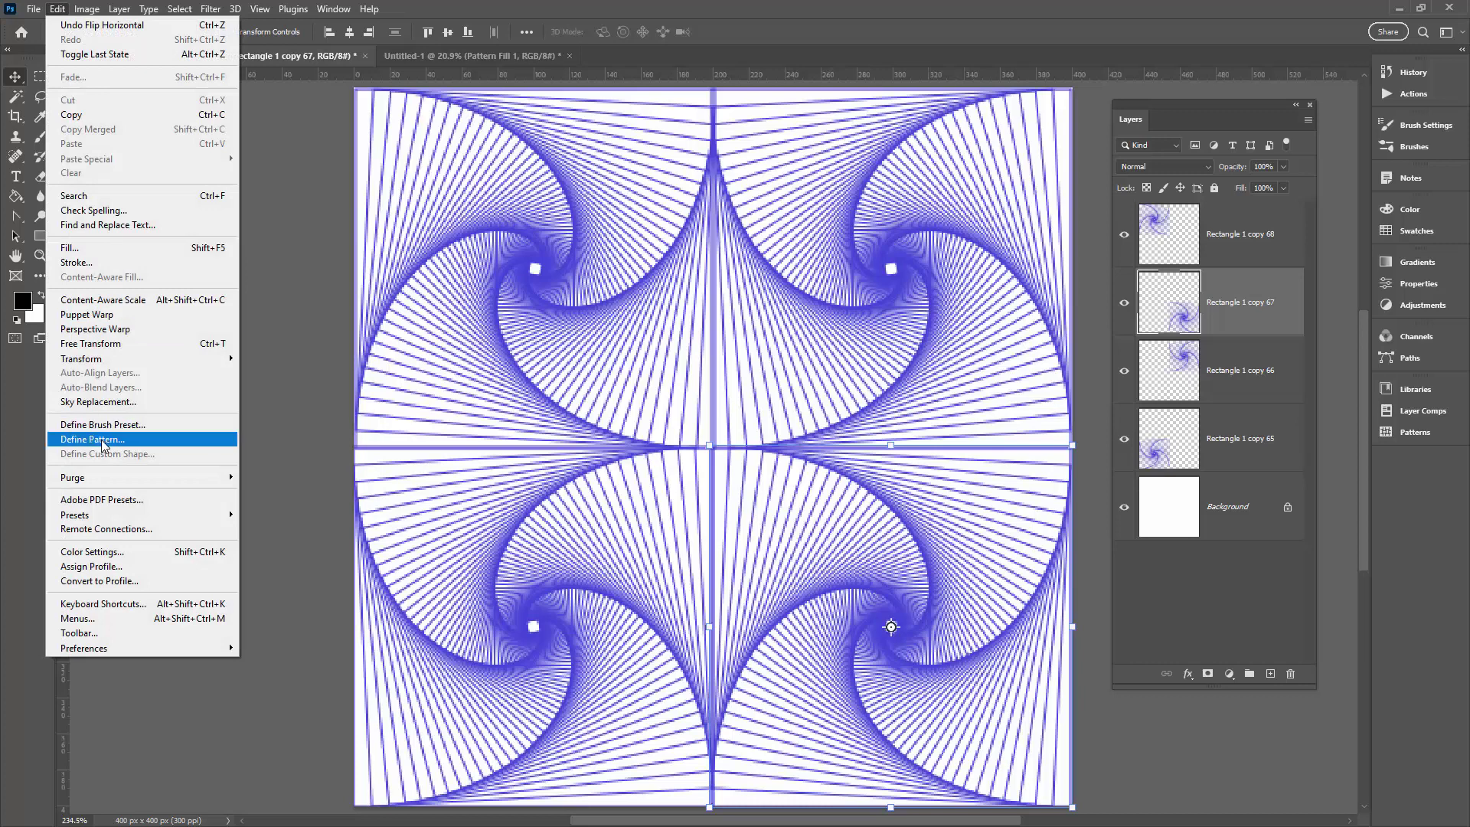
pyautogui.click(101, 439)
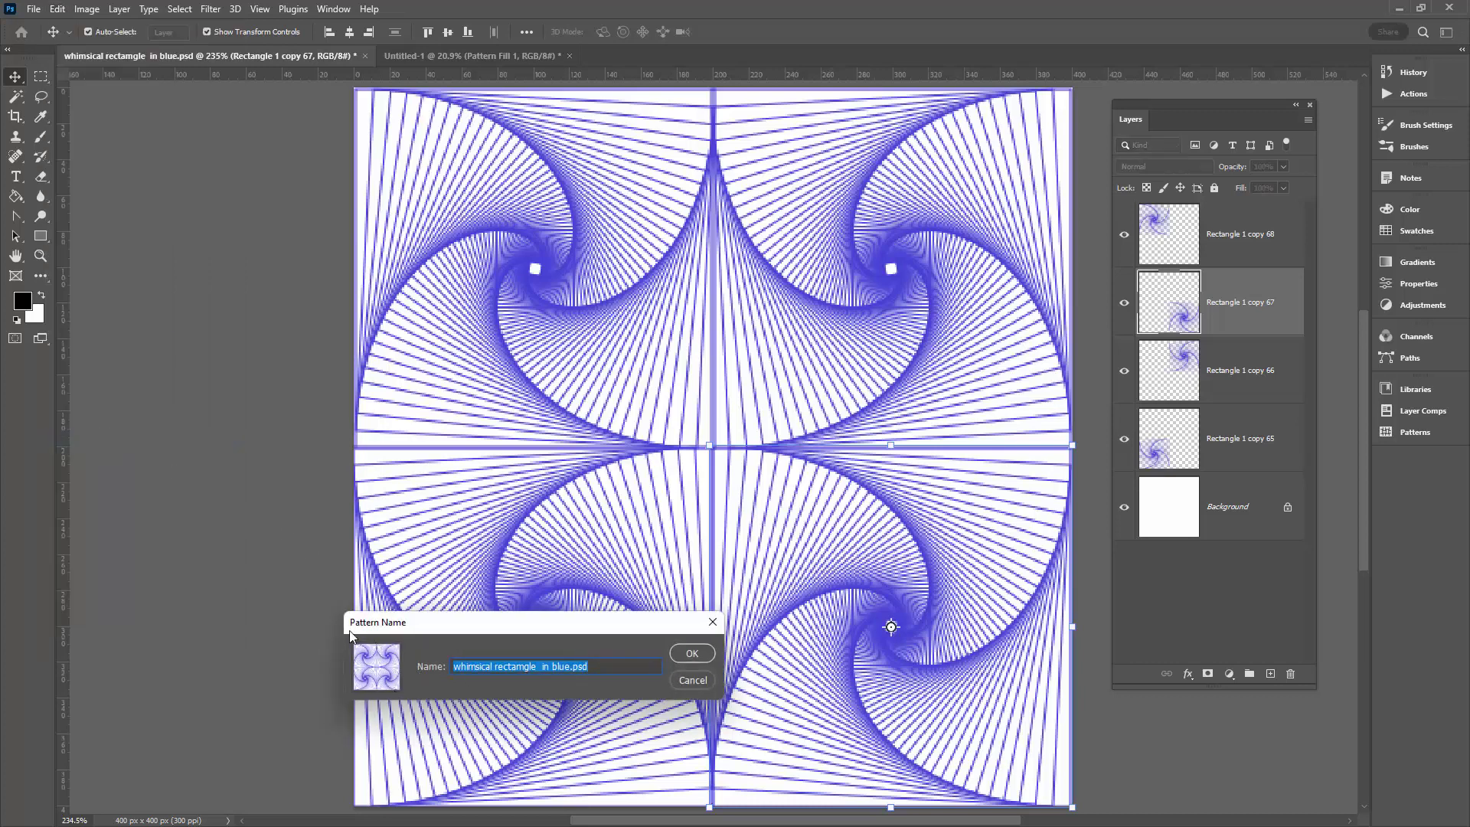
pyautogui.write('whimsical x 4')
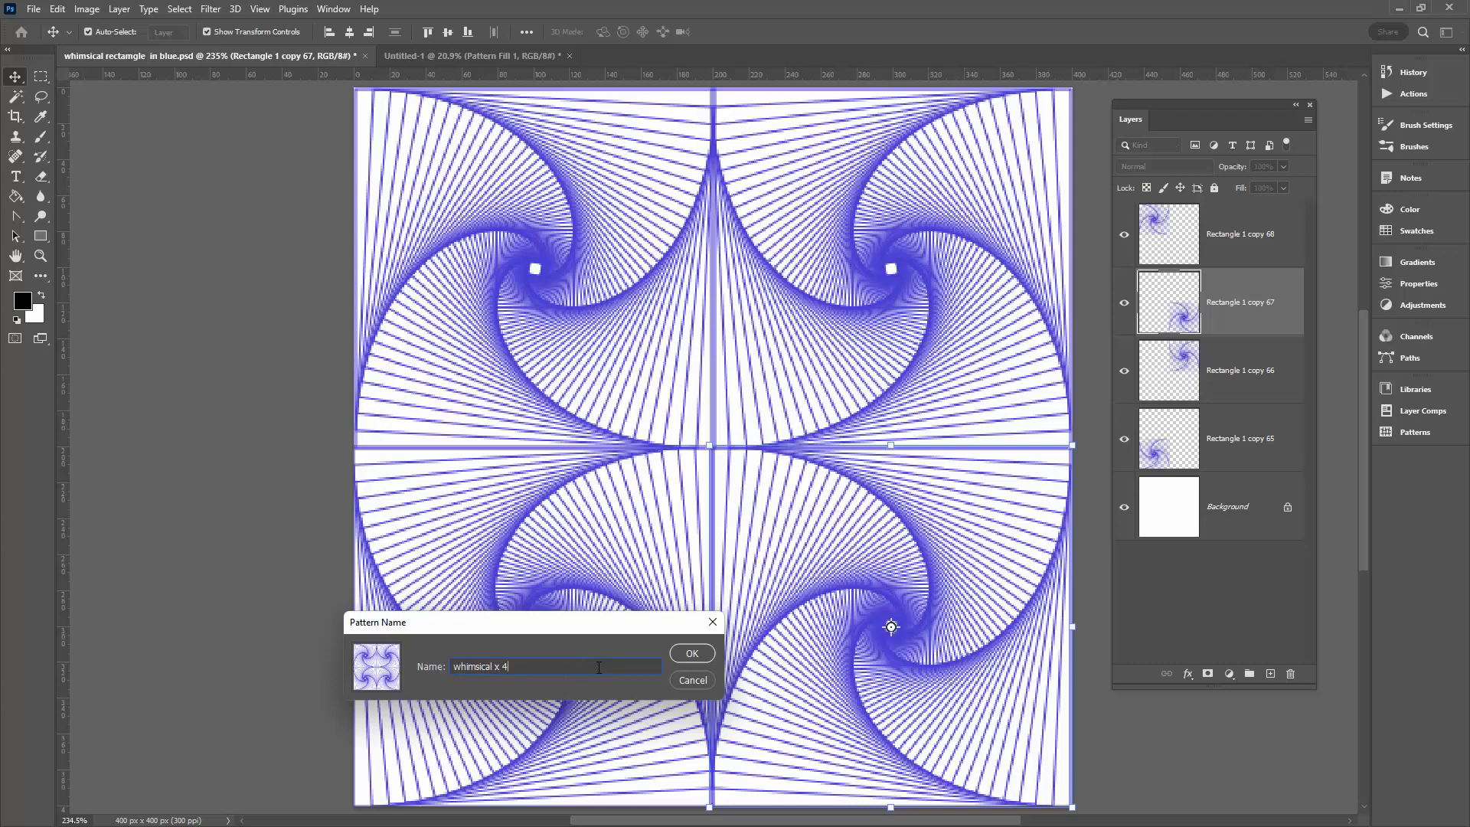
pyautogui.press('Return')
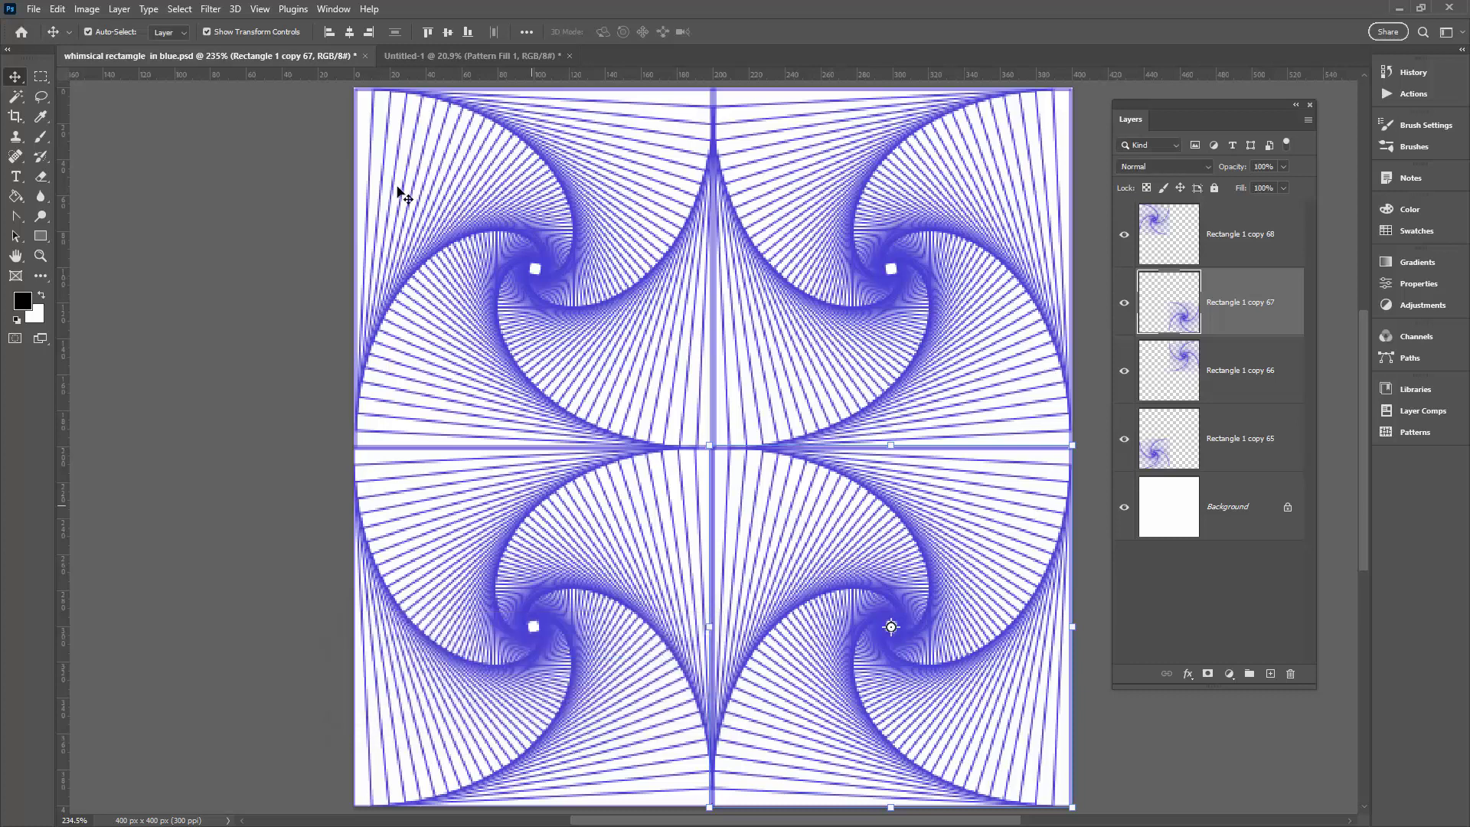
# Step: Change the pattern fill layer in the Untitled-1 document to the "whimsical x 4" pattern
pyautogui.click(489, 57)
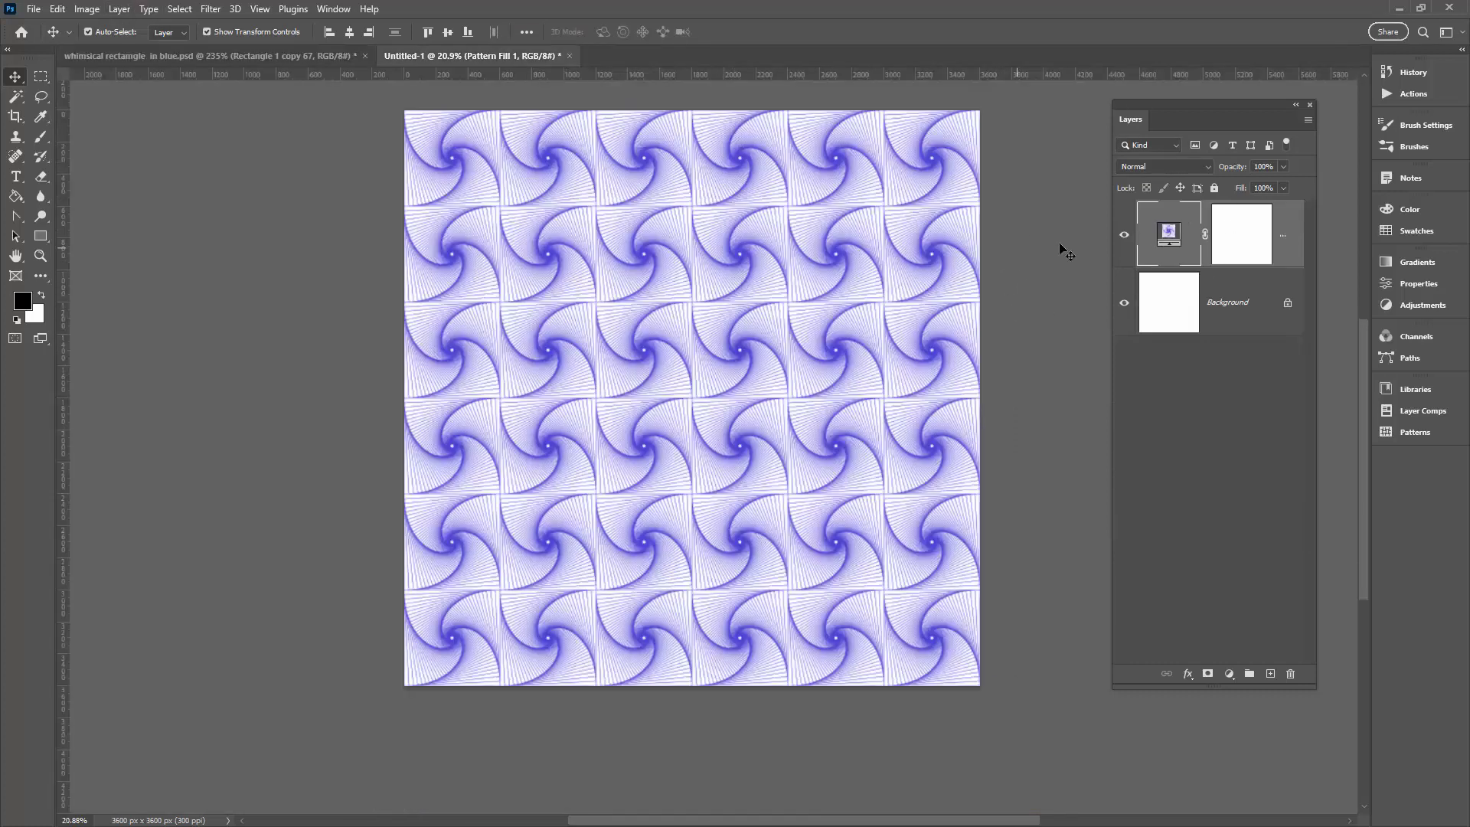
pyautogui.doubleClick(1168, 234)
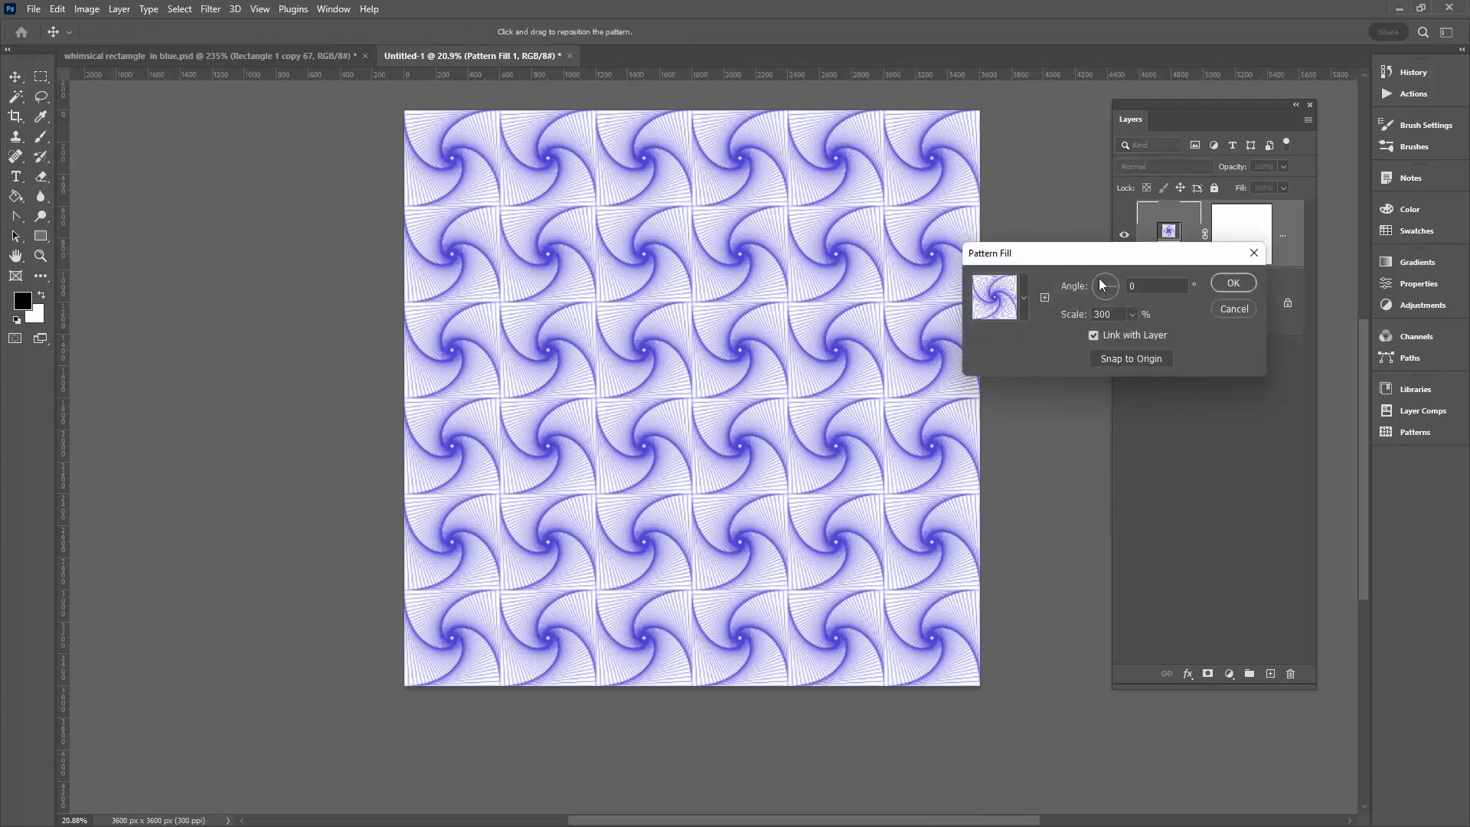
pyautogui.click(1023, 310)
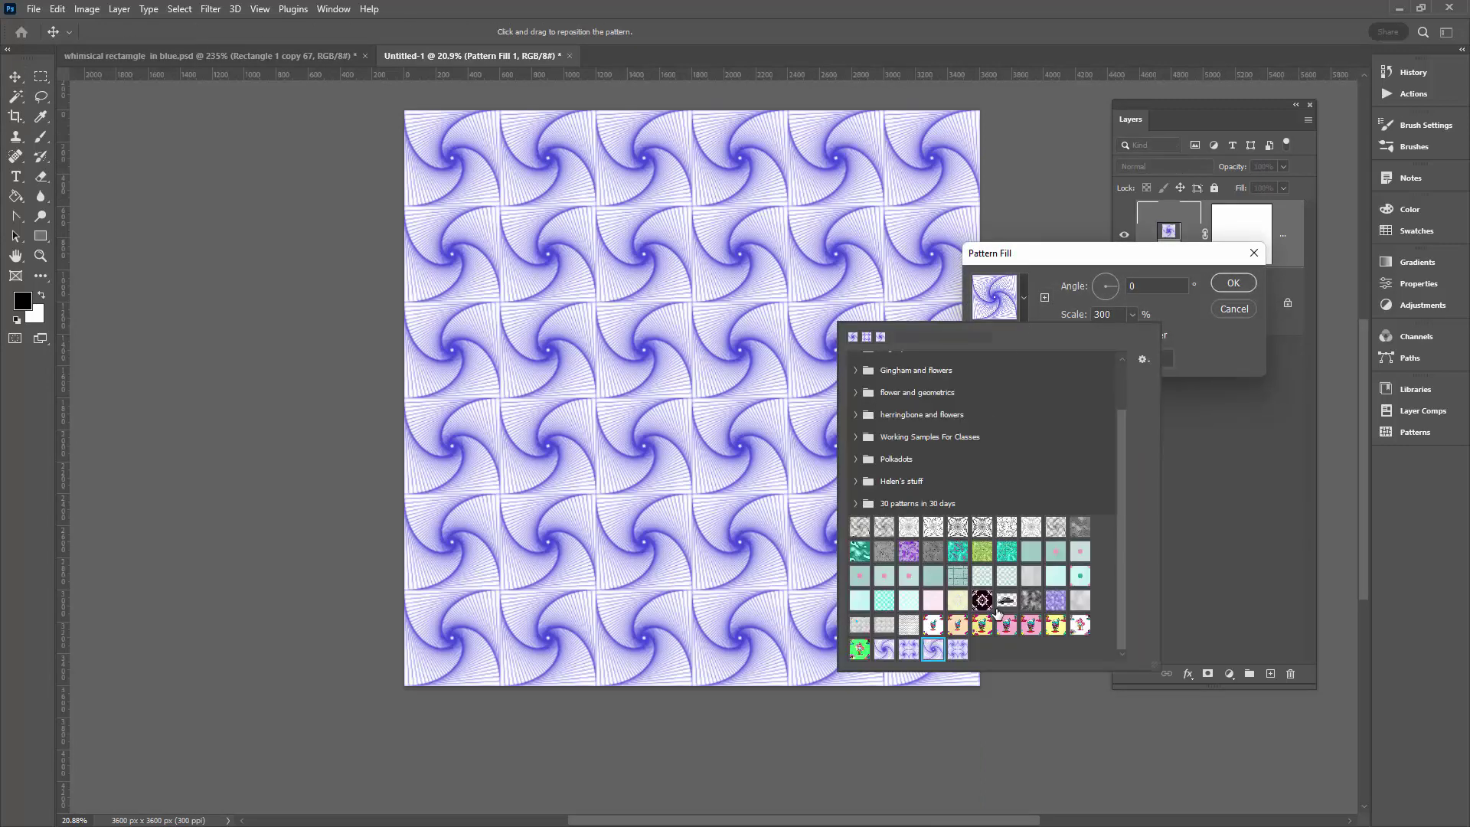
pyautogui.click(957, 650)
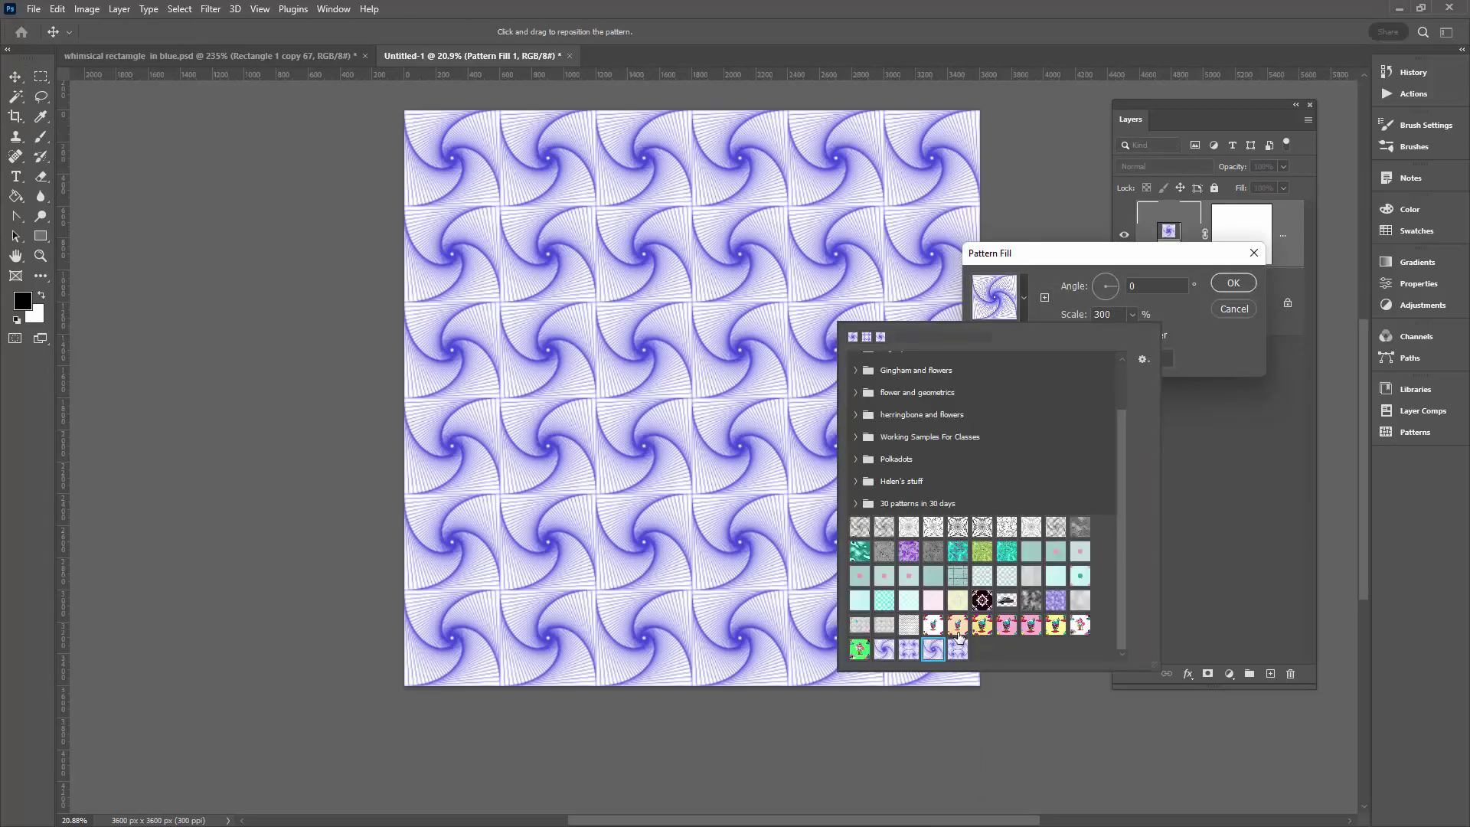
pyautogui.click(1234, 288)
pyautogui.click(1234, 288)
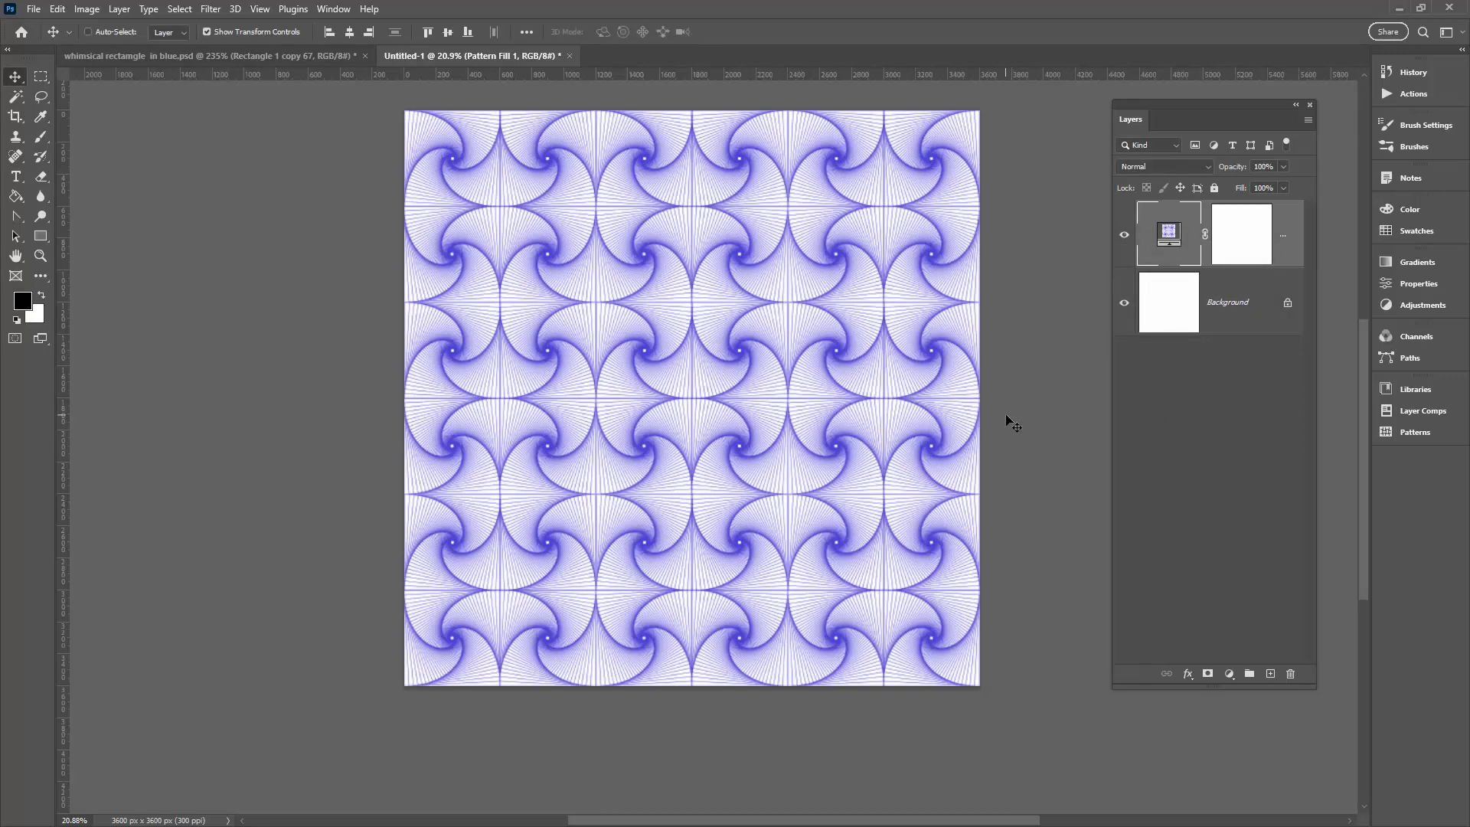
pyautogui.scroll(2, 1008, 419)
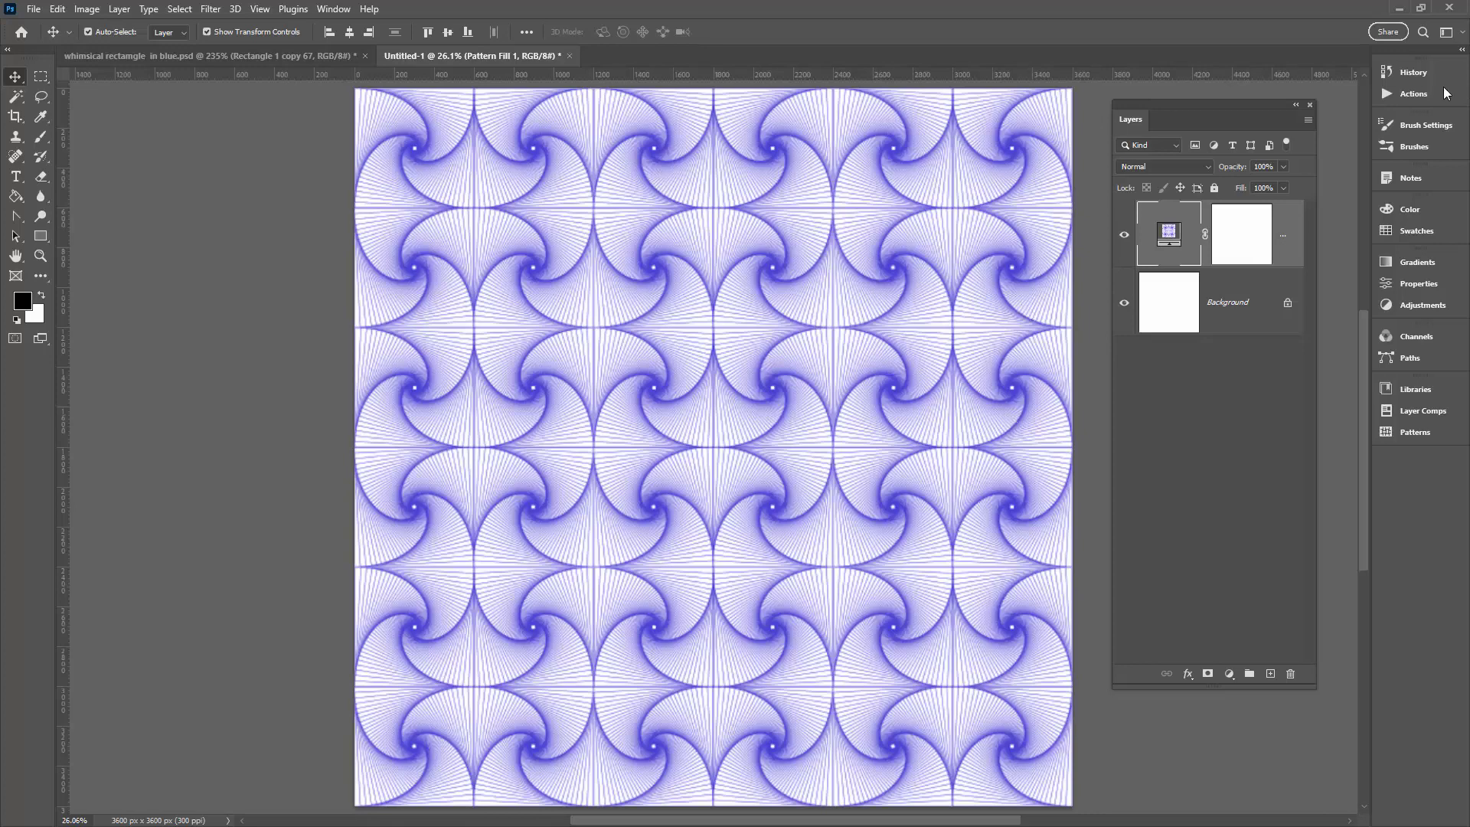
# Step: Return to the whimsical rectangle in blue.psd document and add an empty layer above all the spiral layers
pyautogui.click(1412, 94)
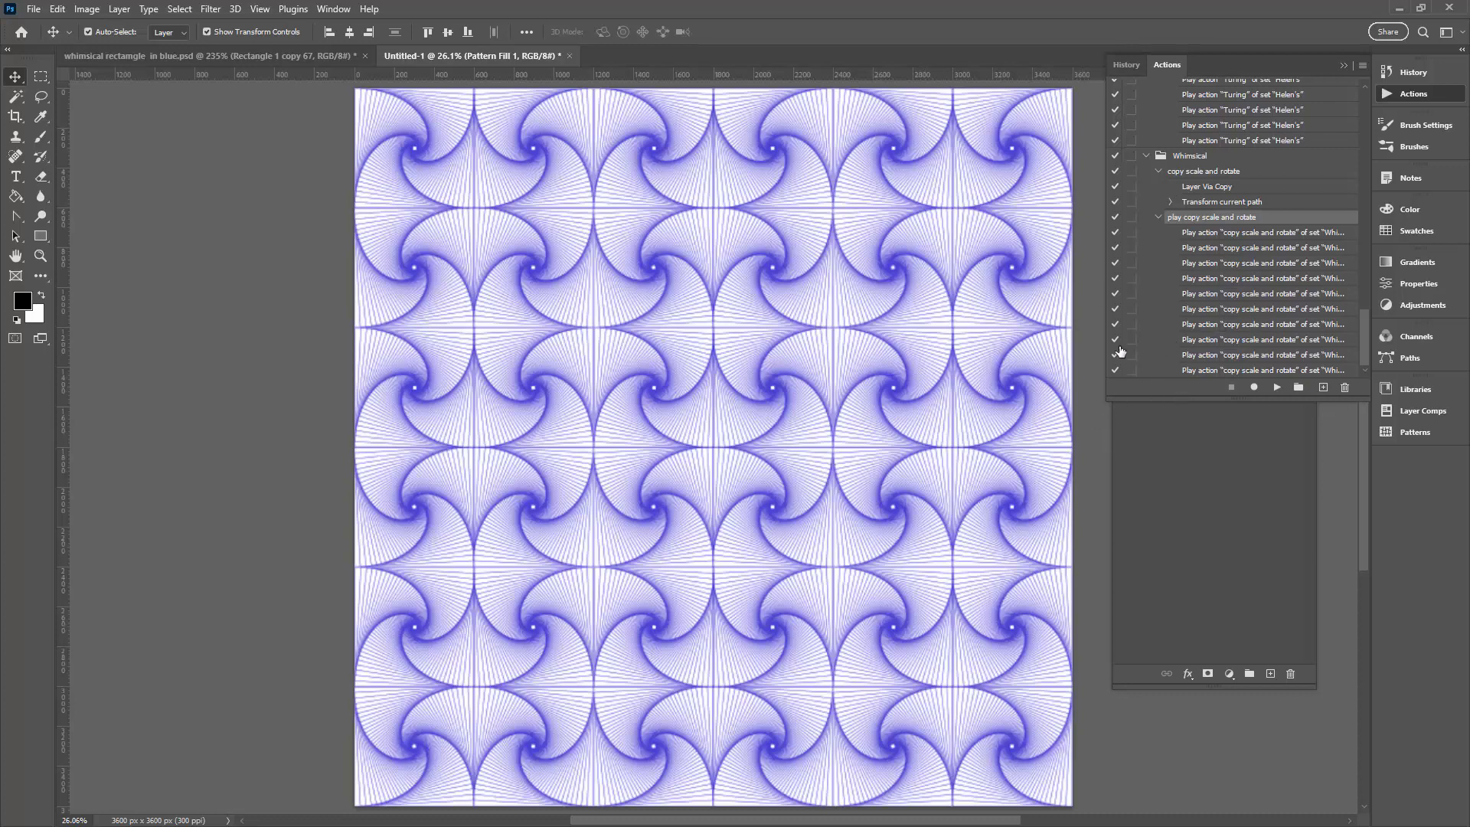
pyautogui.press('g')
pyautogui.press('F7')
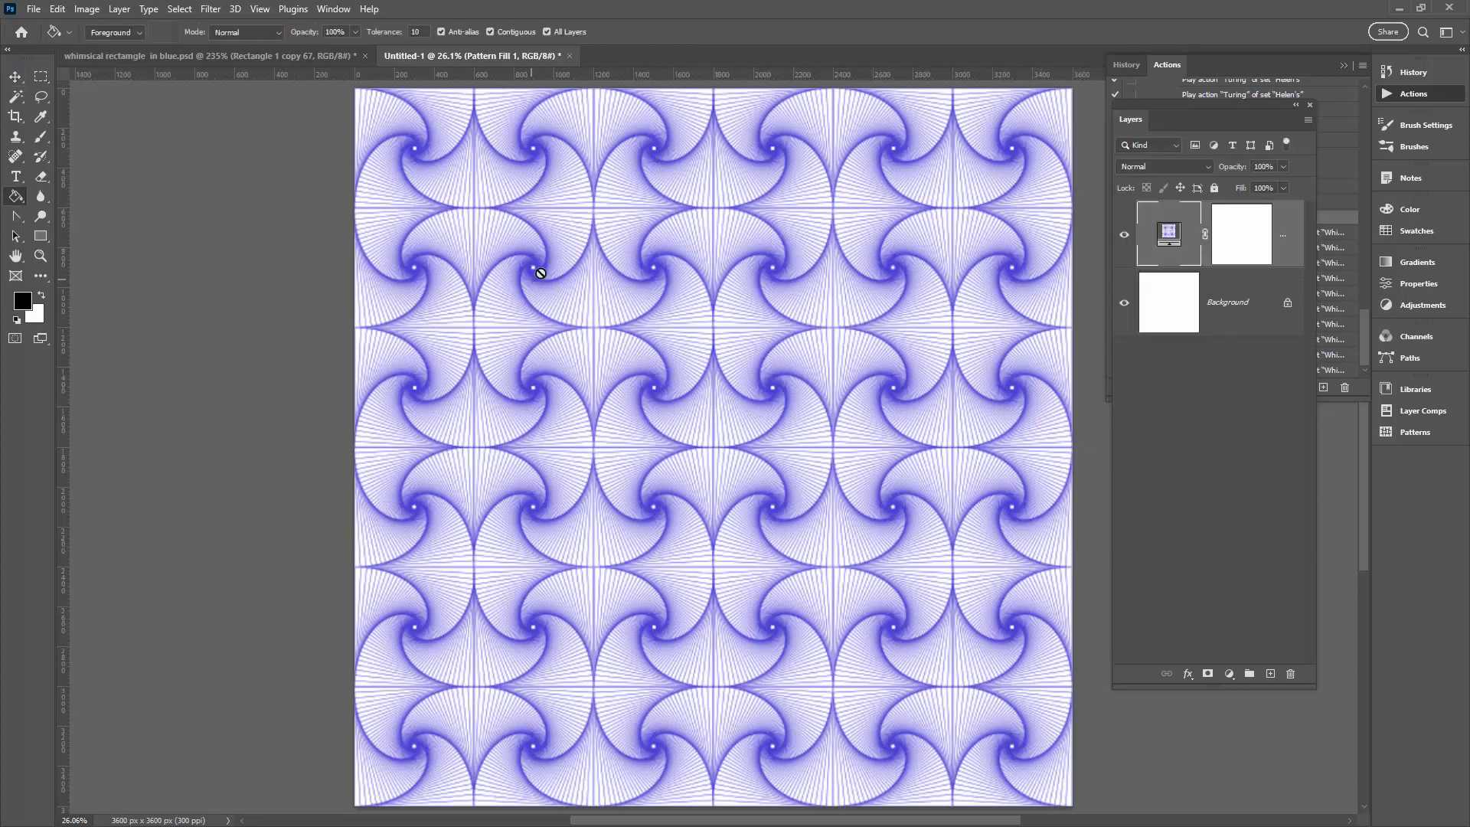
pyautogui.click(214, 52)
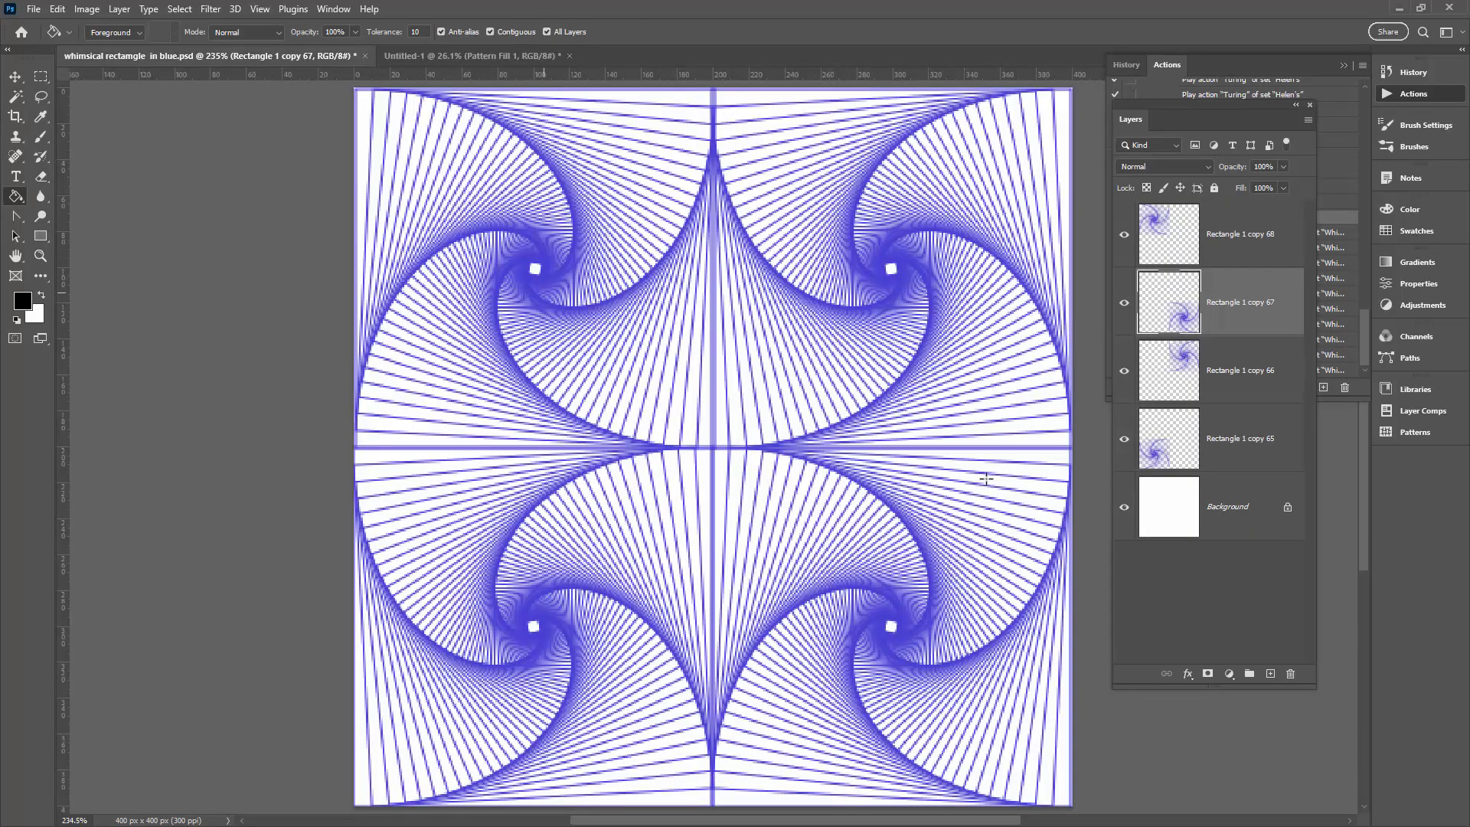
pyautogui.click(1270, 673)
pyautogui.moveTo(1223, 298); pyautogui.dragTo(1219, 207)
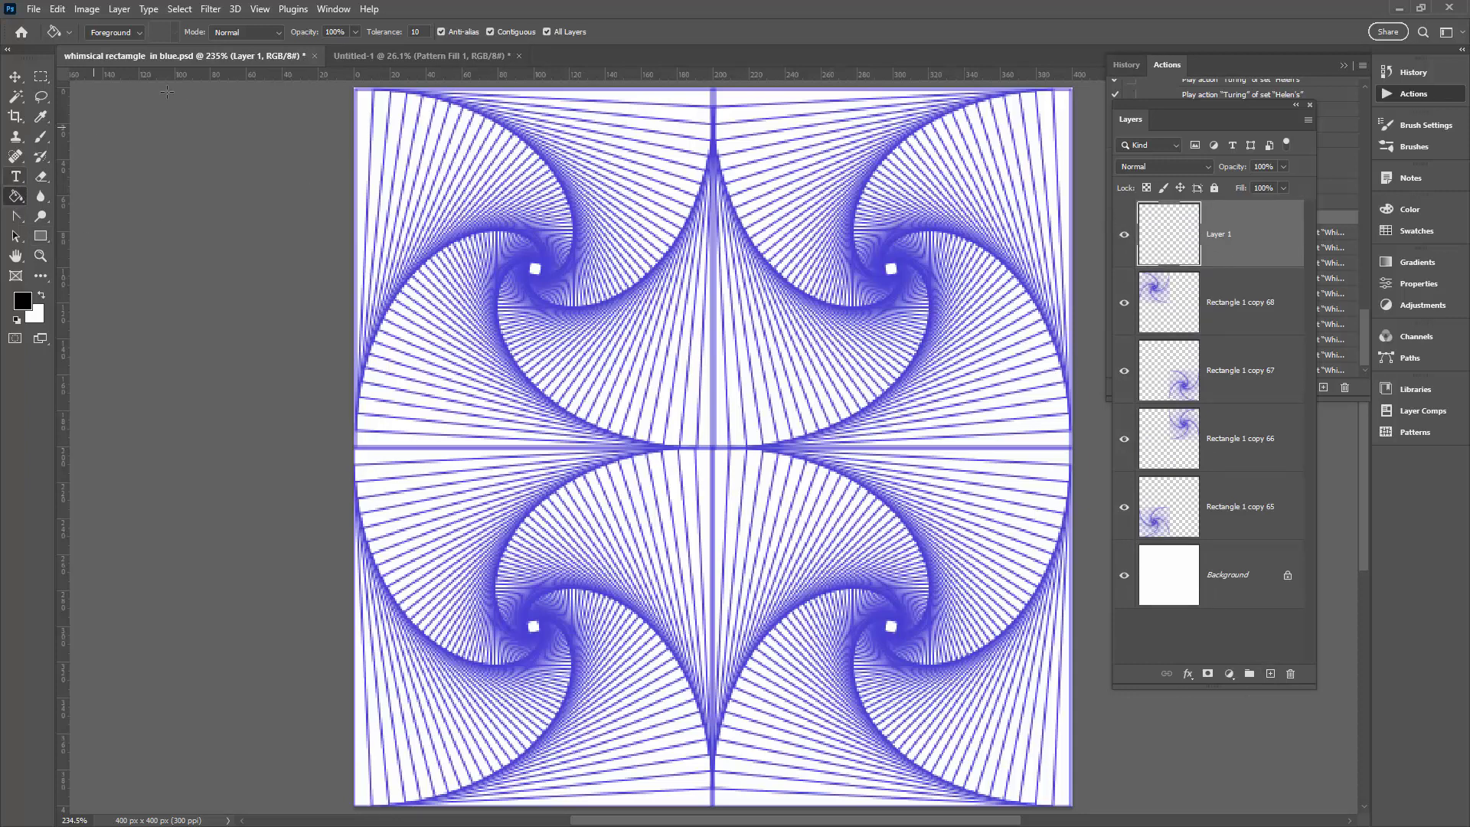
# Step: Set the Paint Bucket tolerance to 20
pyautogui.click(408, 29)
pyautogui.doubleClick(410, 31)
pyautogui.write('20')
pyautogui.press('Tab')
# Step: Sample the spirals' blue as the foreground color and switch back to the Paint Bucket tool
pyautogui.click(41, 117)
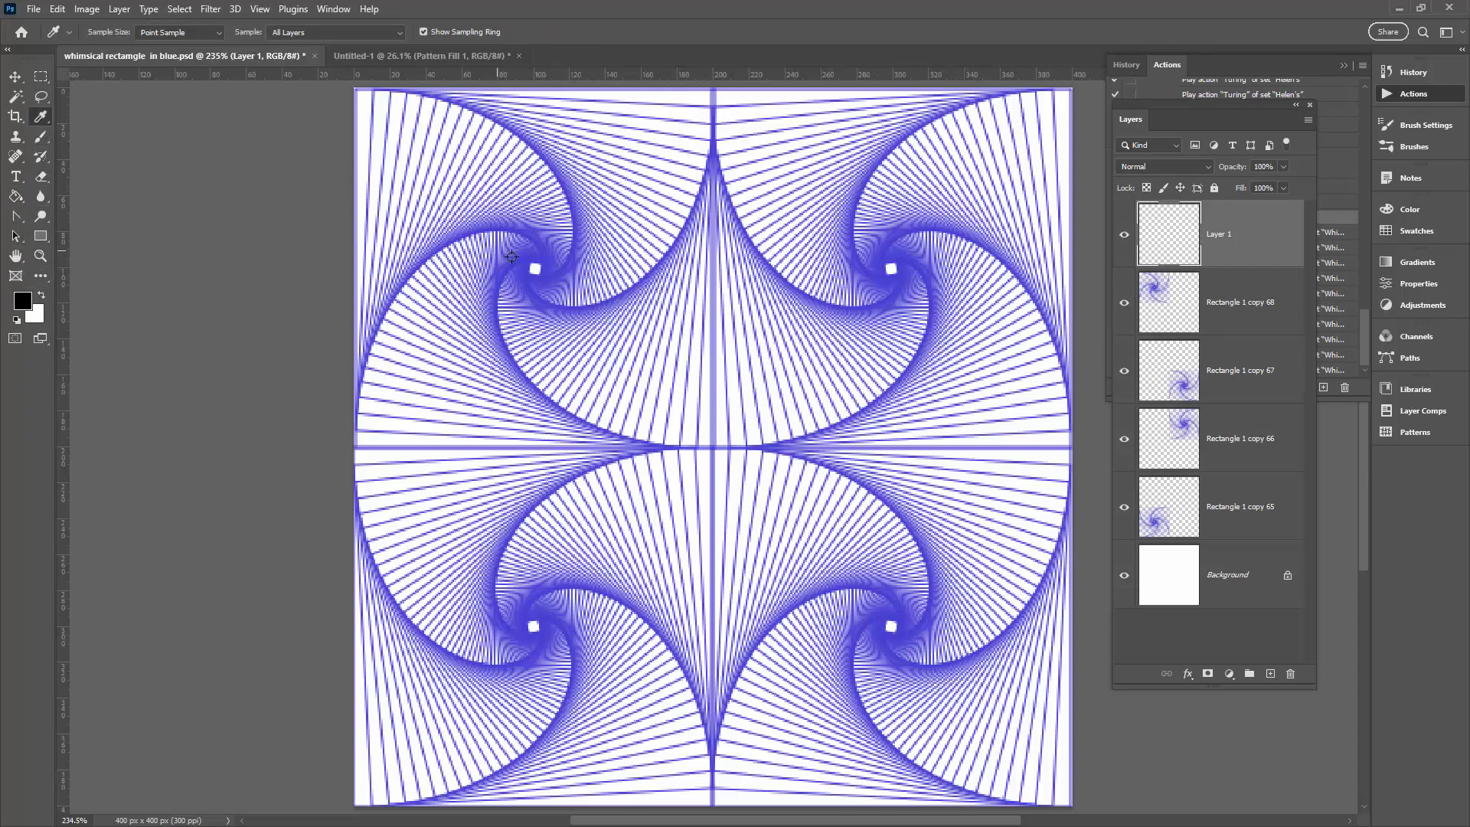
pyautogui.click(543, 261)
pyautogui.click(14, 197)
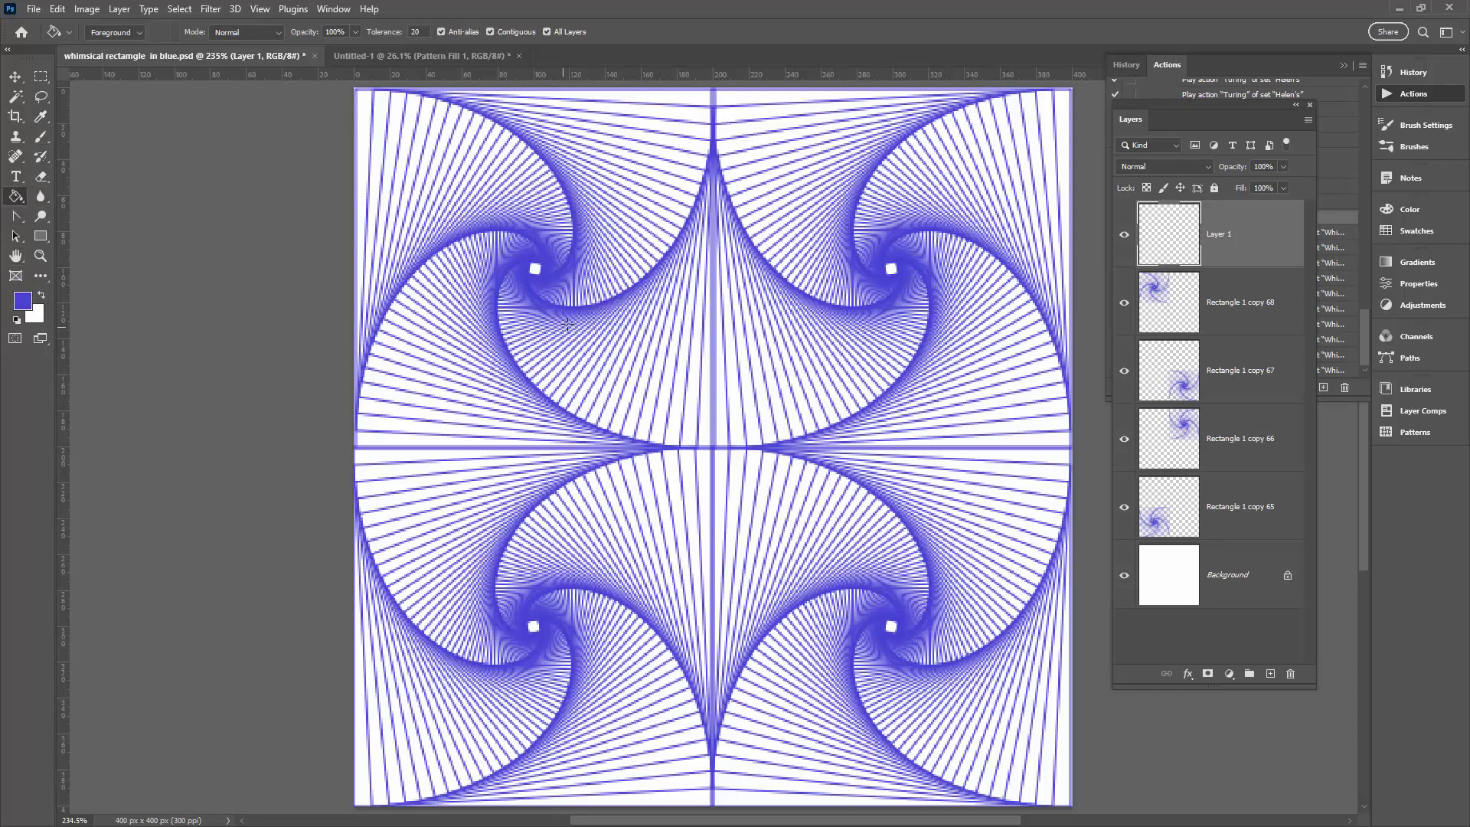
# Step: Undo a trial fill of the upper-left spiral's white center and set the Paint Bucket tolerance to 50
pyautogui.click(534, 270)
pyautogui.hotkey('ctrl', 'z')
pyautogui.click(374, 31)
pyautogui.write('50')
pyautogui.hotkey('shift', 'Tab')
# Step: Fill the white centers of all four spirals with the sampled blue on the new layer
pyautogui.click(534, 267)
pyautogui.click(890, 269)
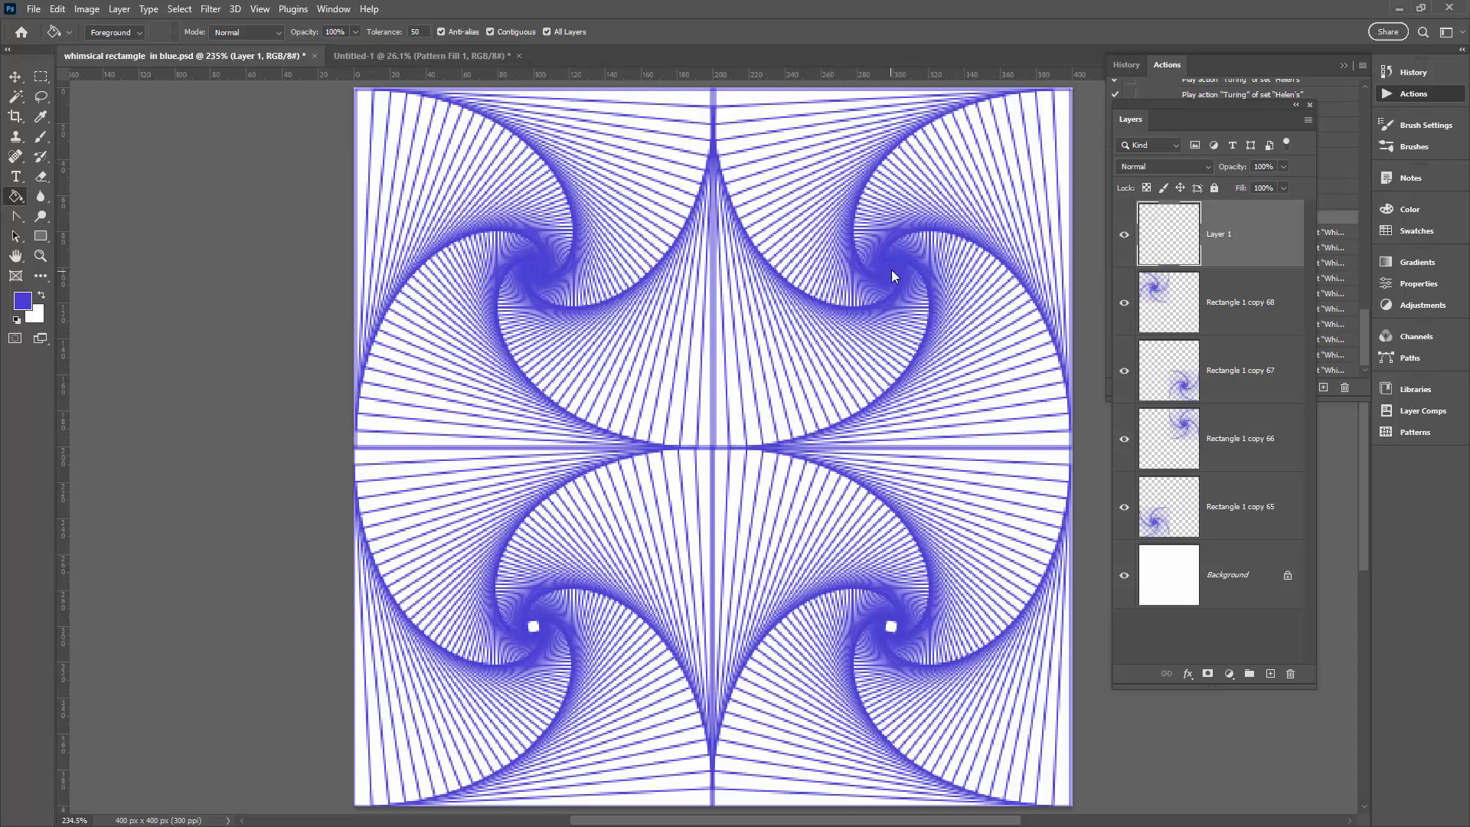
pyautogui.click(890, 626)
pyautogui.click(533, 626)
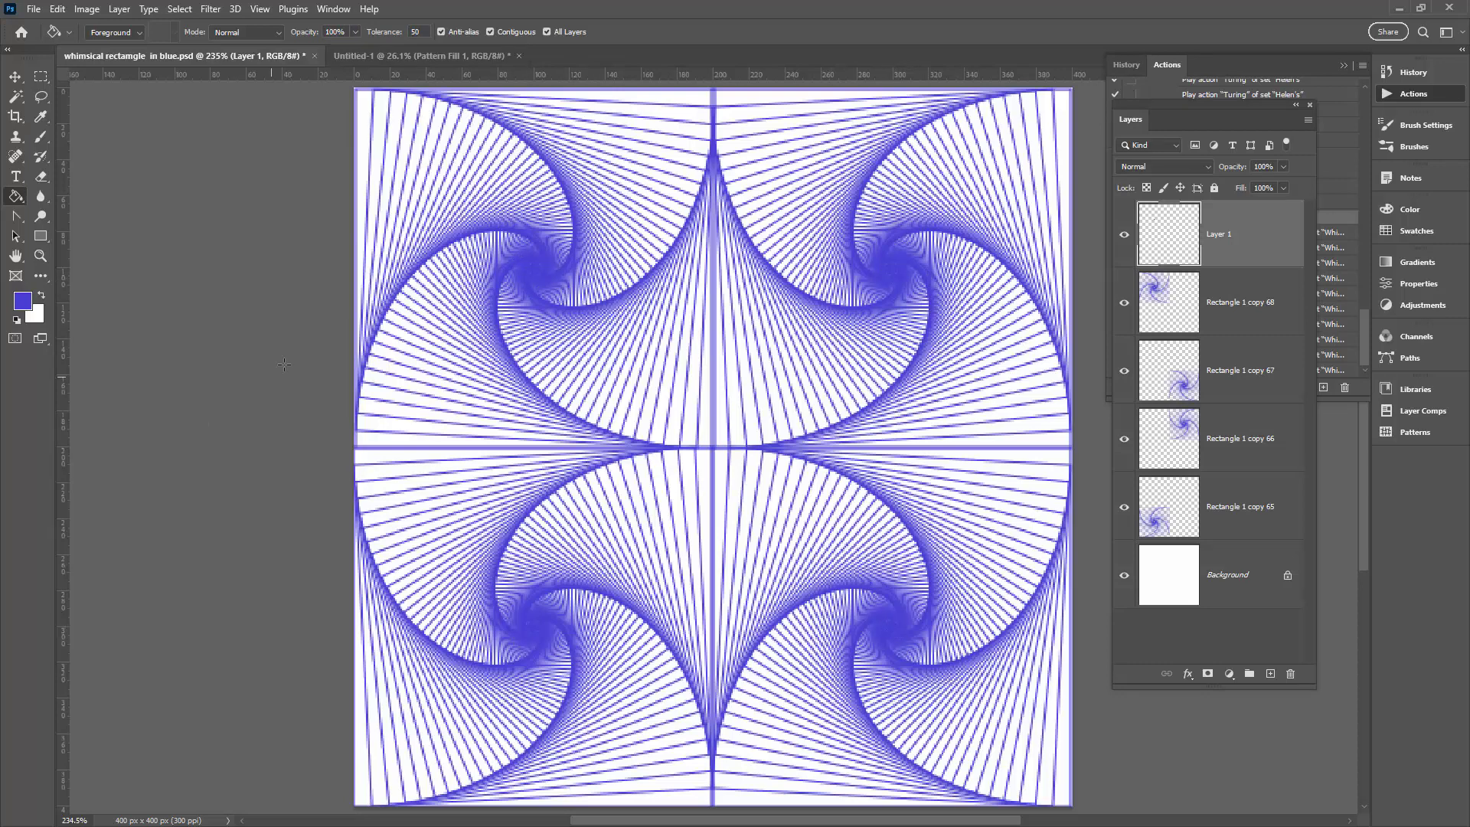
# Step: Define the tile with filled centers as a pattern named "whimsical x 4 filled"
pyautogui.click(57, 9)
pyautogui.click(115, 440)
pyautogui.write('whimsical x 4 filled')
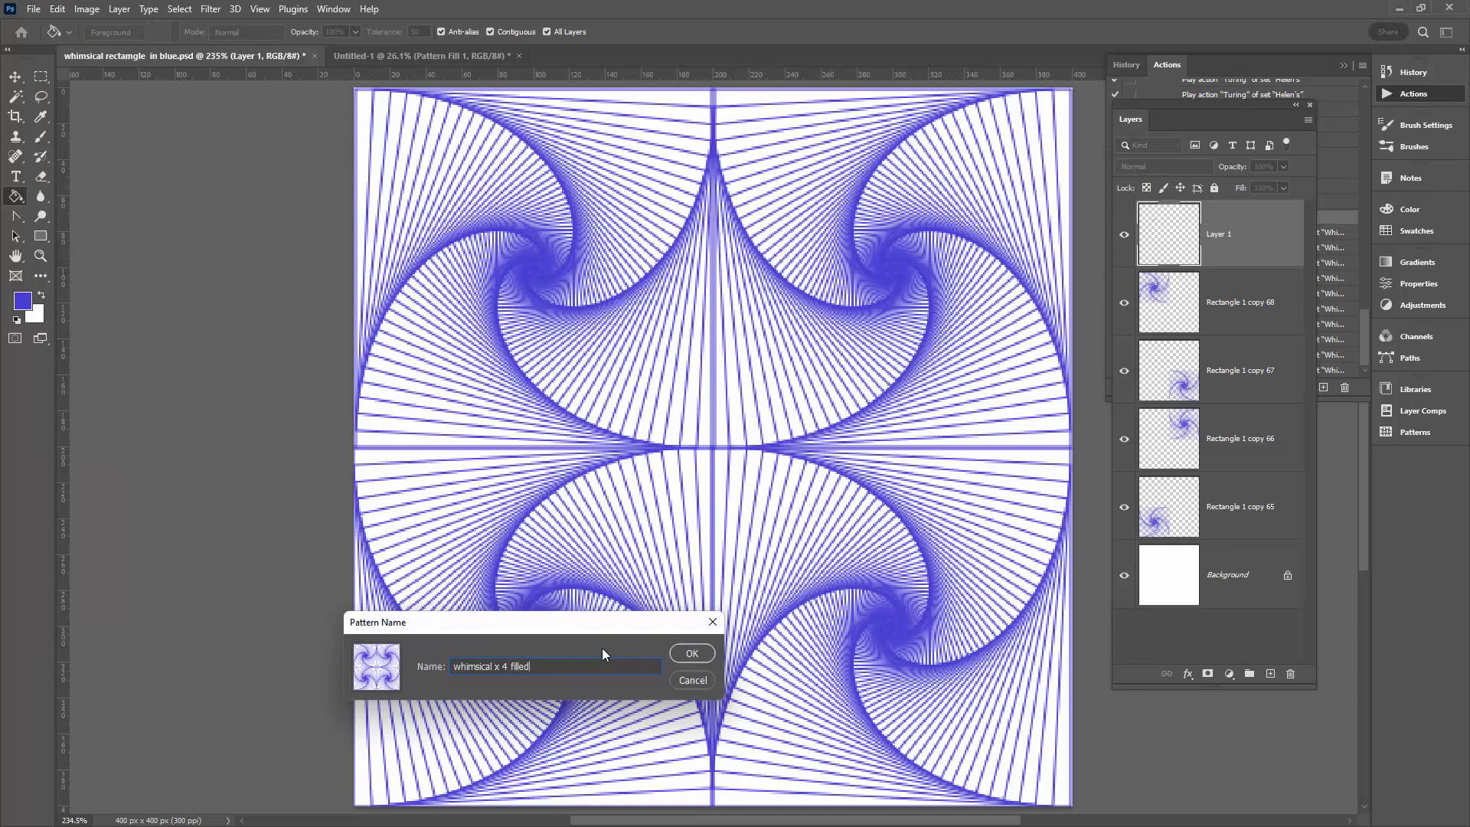
pyautogui.press('Return')
# Step: Change the pattern fill layer in the Untitled-1 document to the "whimsical x 4 filled" pattern
pyautogui.click(409, 61)
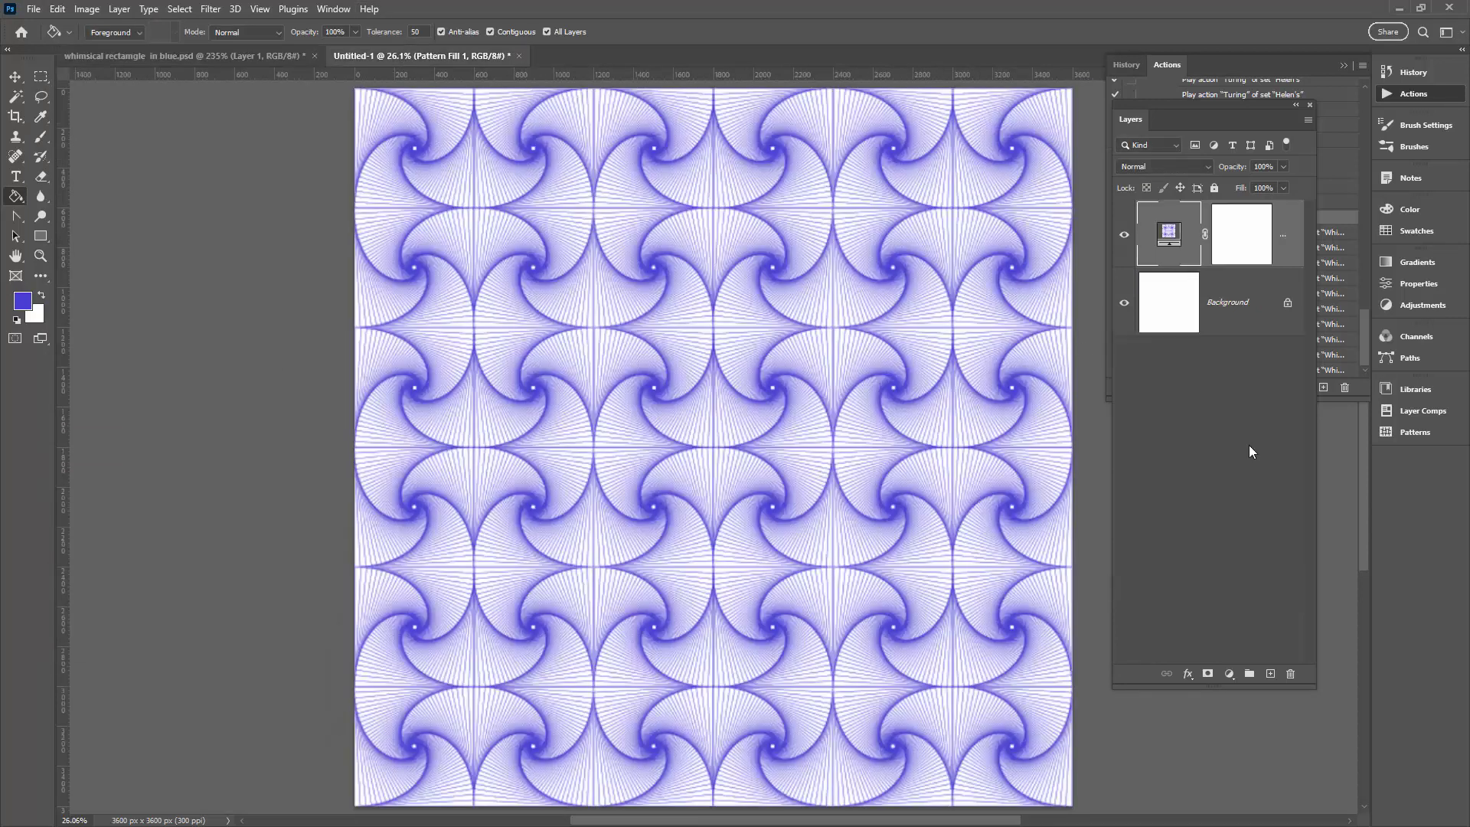
pyautogui.doubleClick(1151, 240)
pyautogui.click(1024, 313)
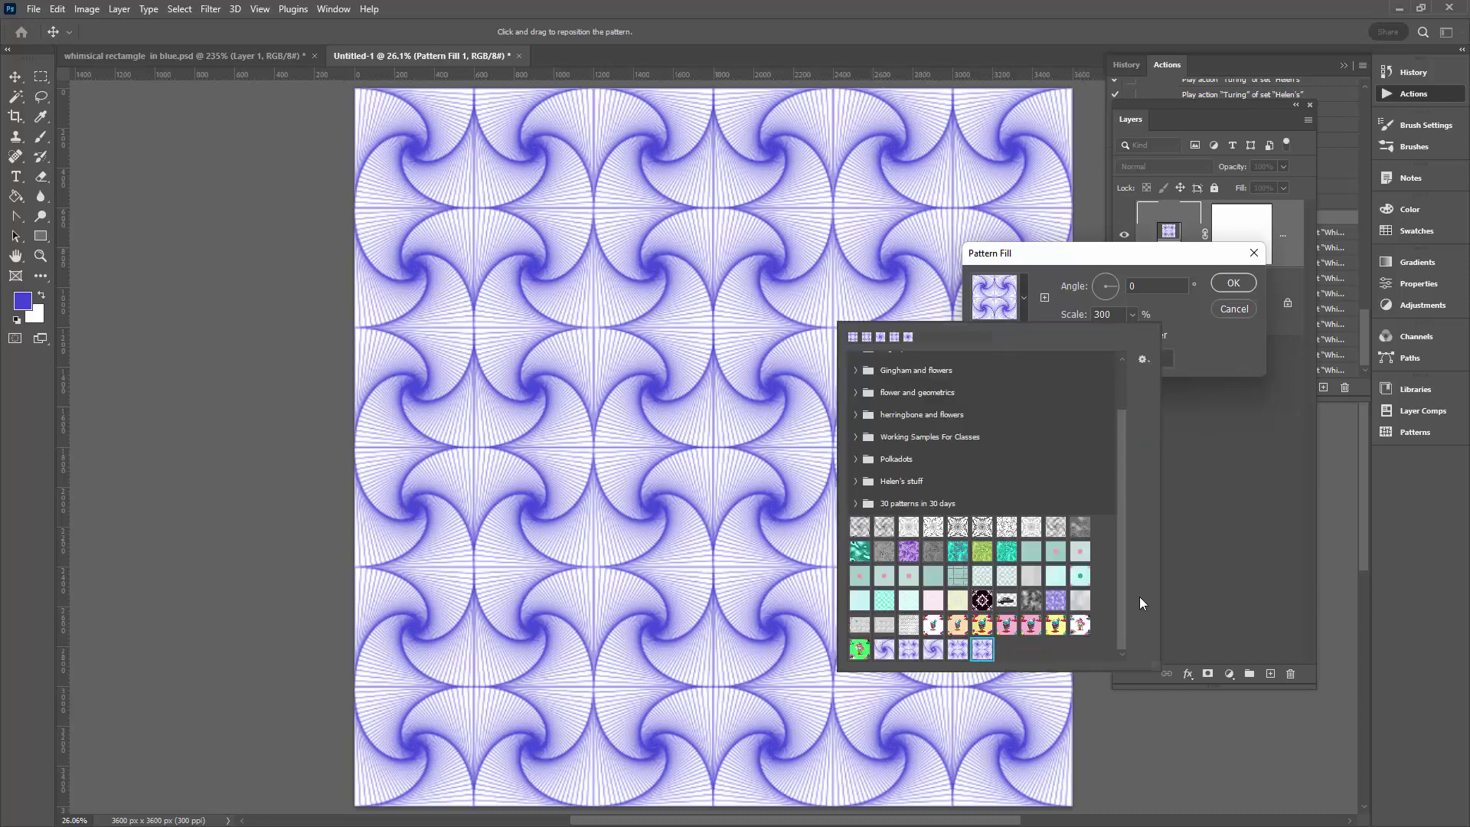
pyautogui.click(1230, 283)
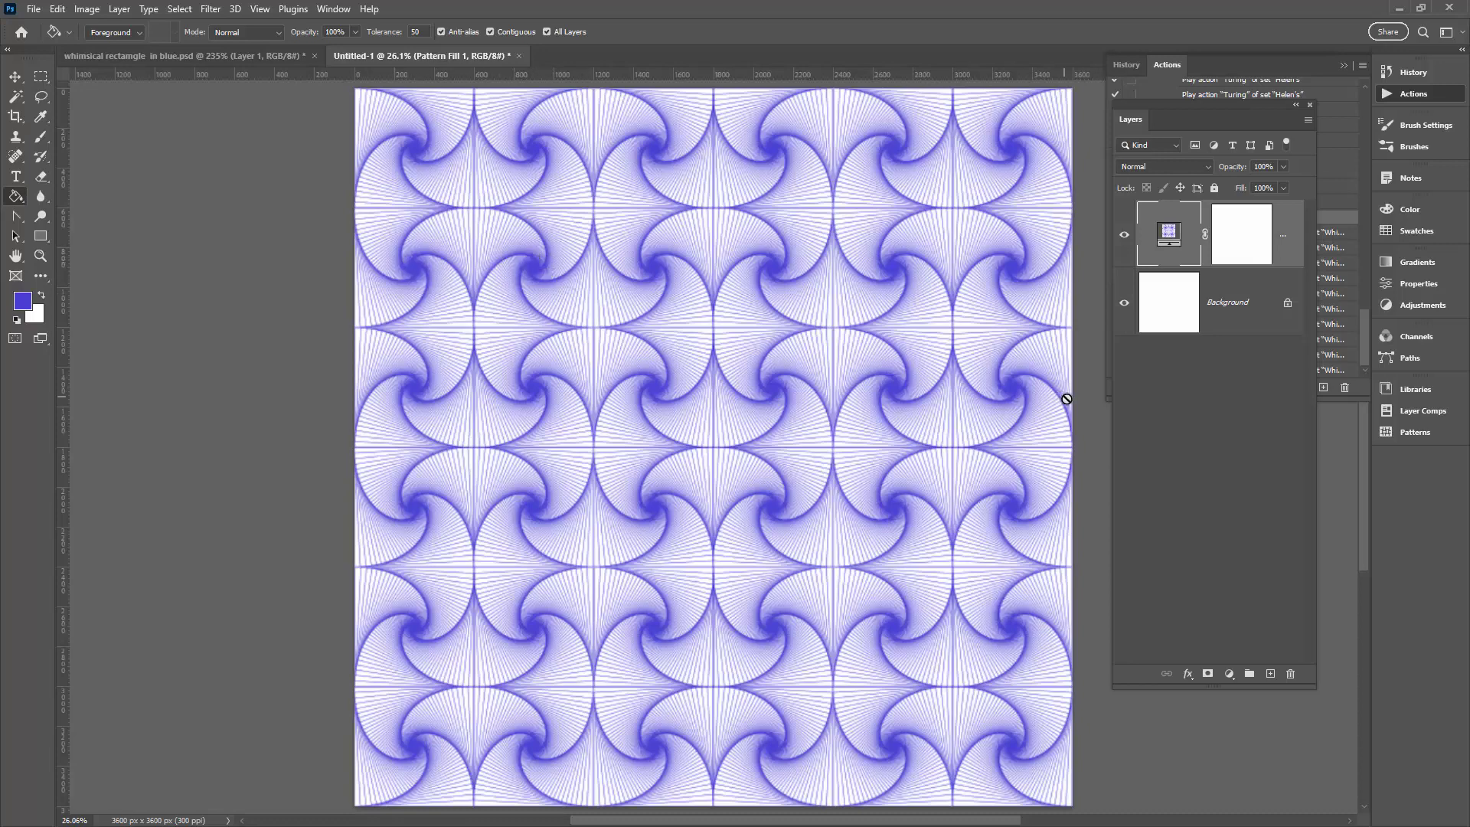
# Step: Delete the unfilled "whimsical x 4" pattern from the saved patterns and close the pattern fill settings
pyautogui.doubleClick(1169, 238)
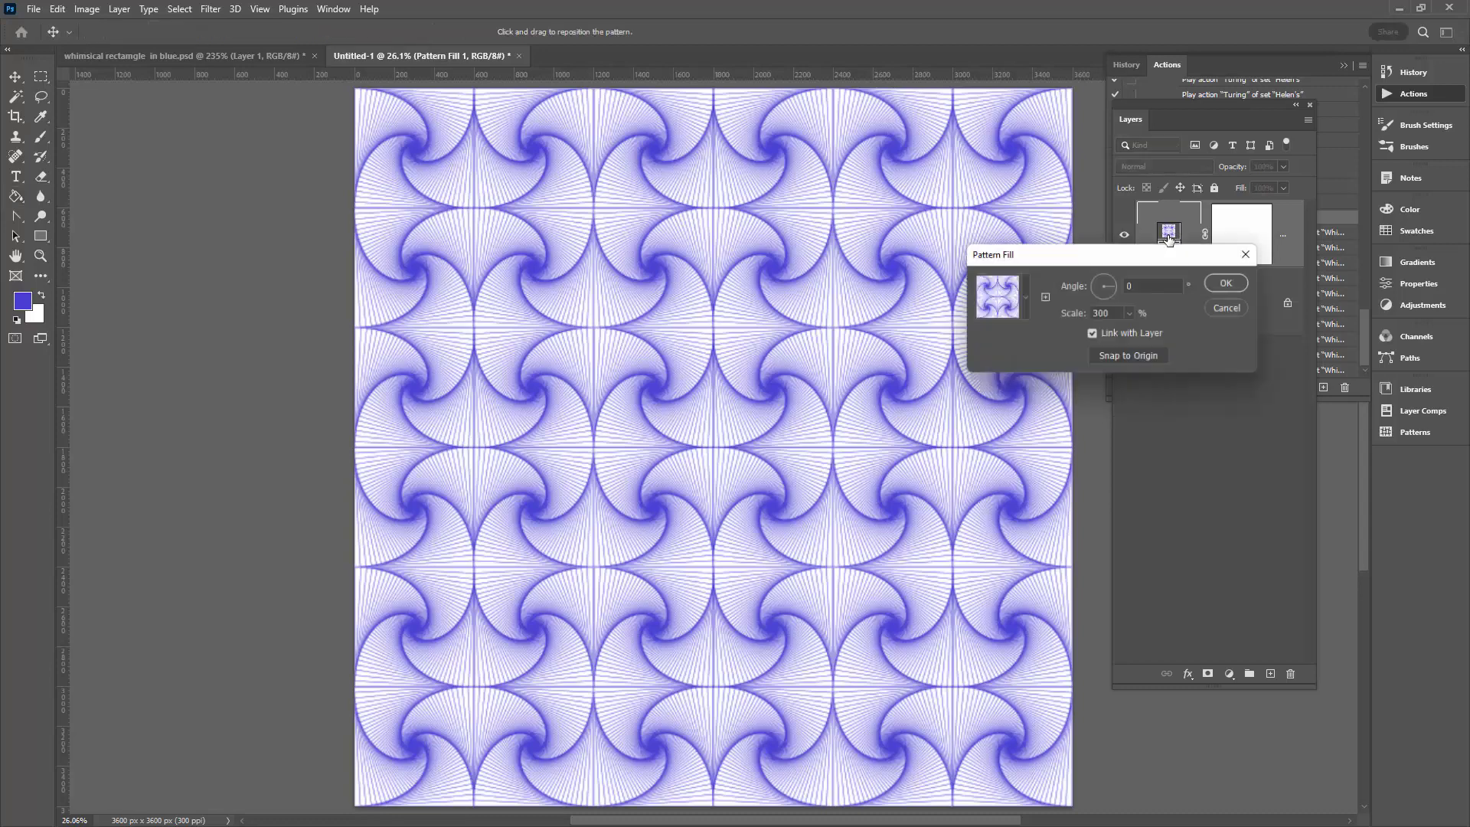
pyautogui.click(1024, 316)
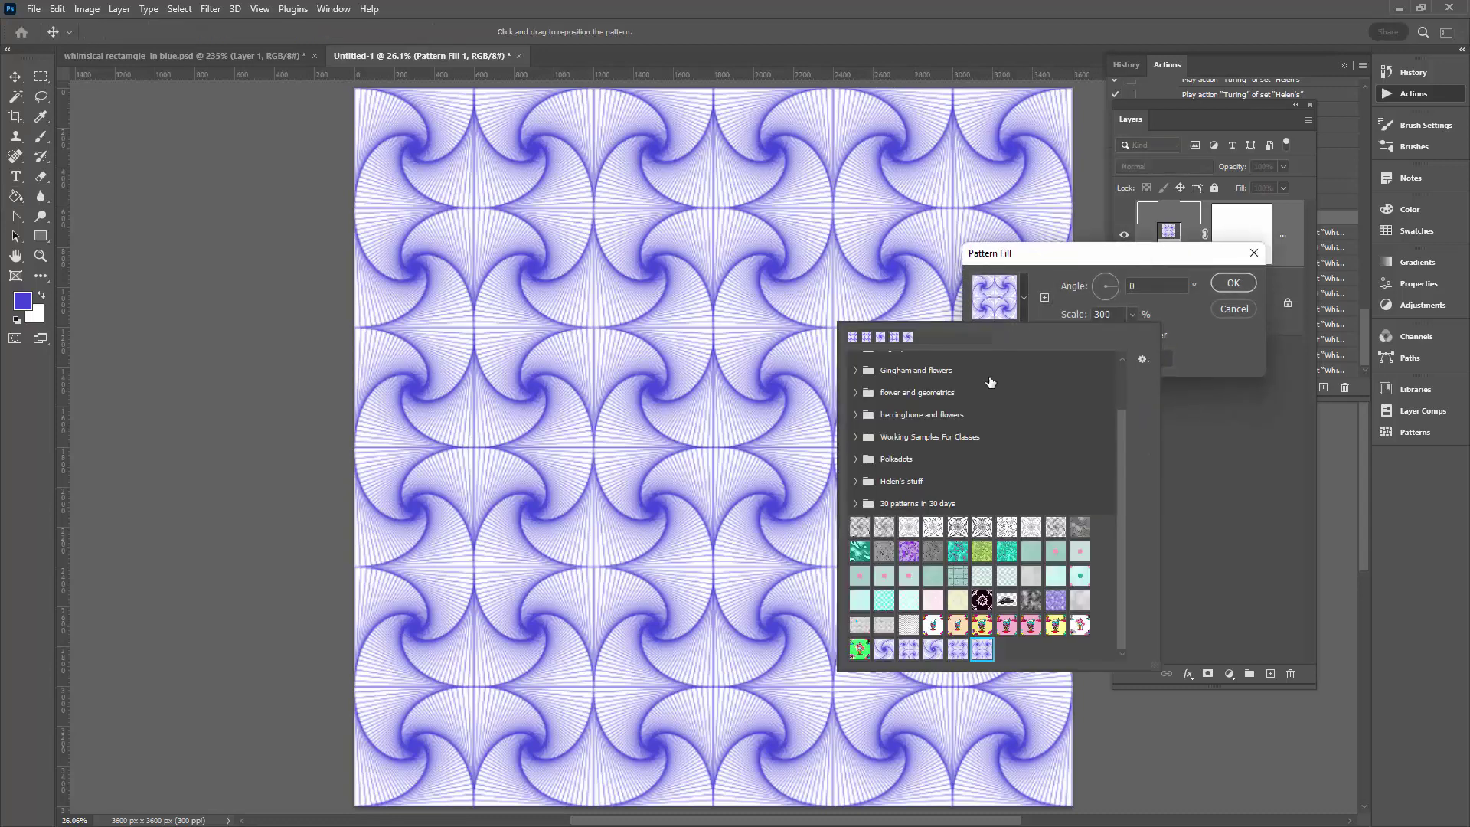
pyautogui.rightClick(957, 653)
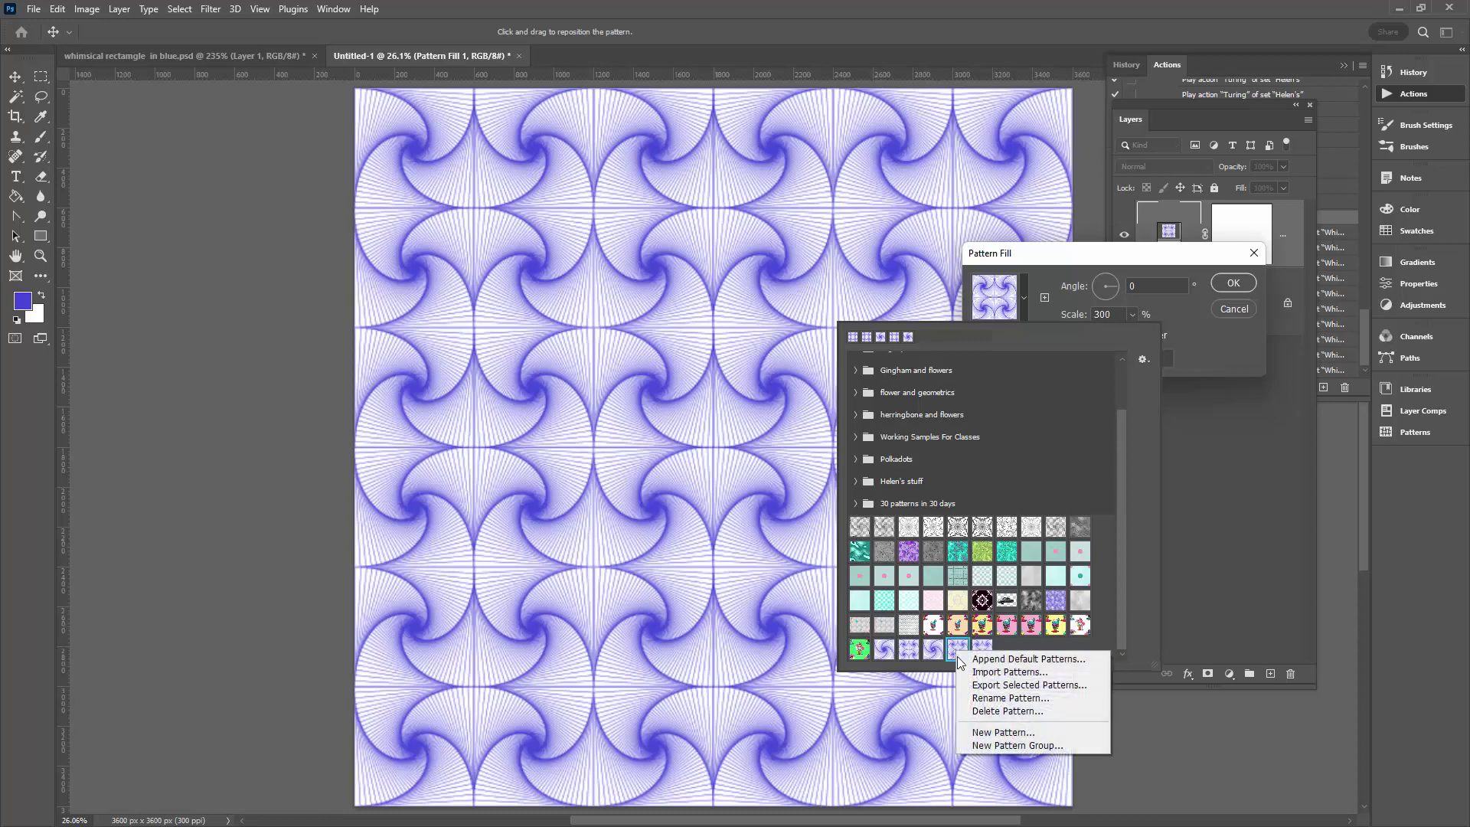
pyautogui.click(989, 711)
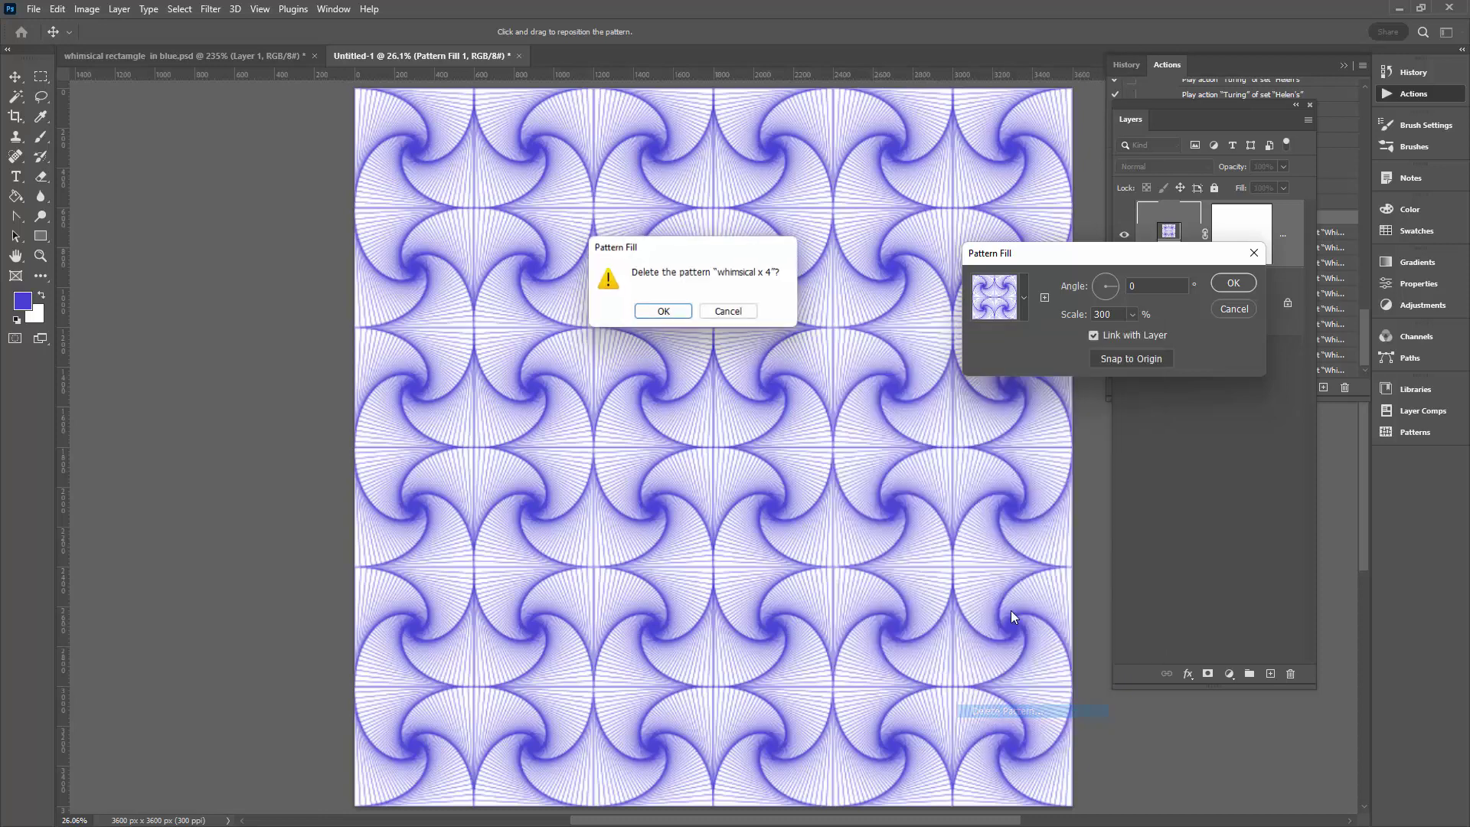
pyautogui.click(660, 314)
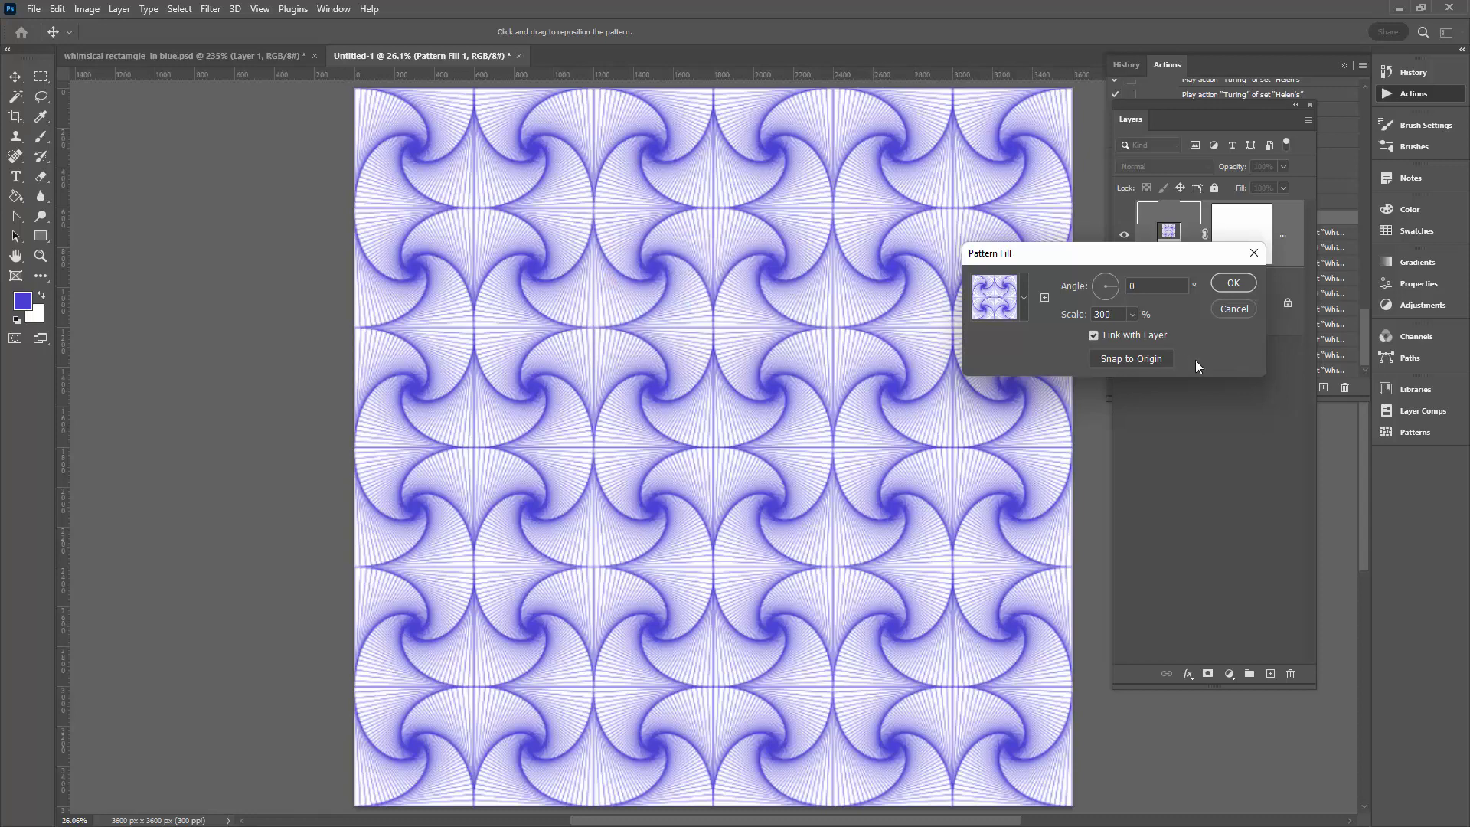
pyautogui.click(1232, 285)
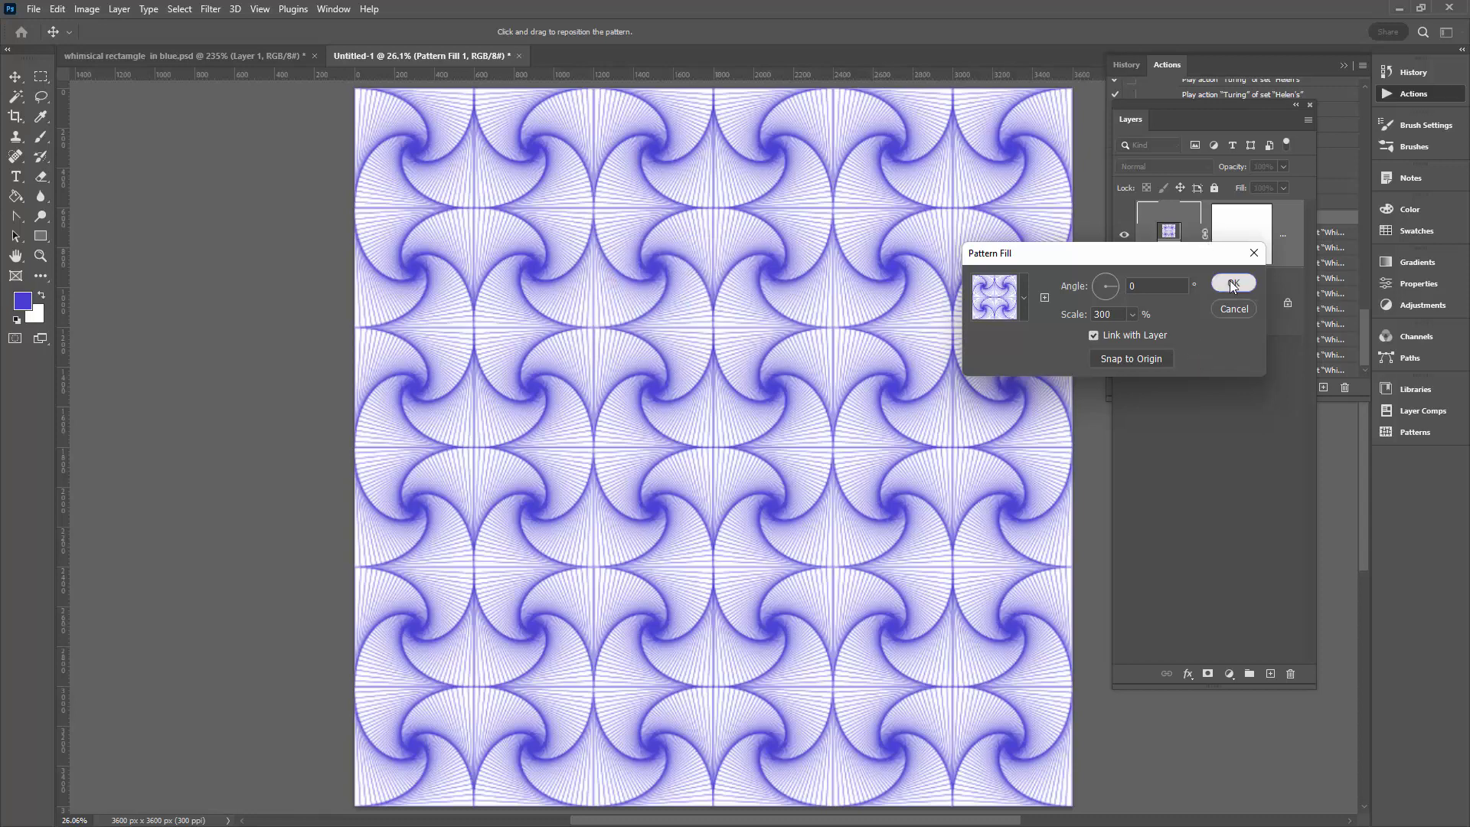